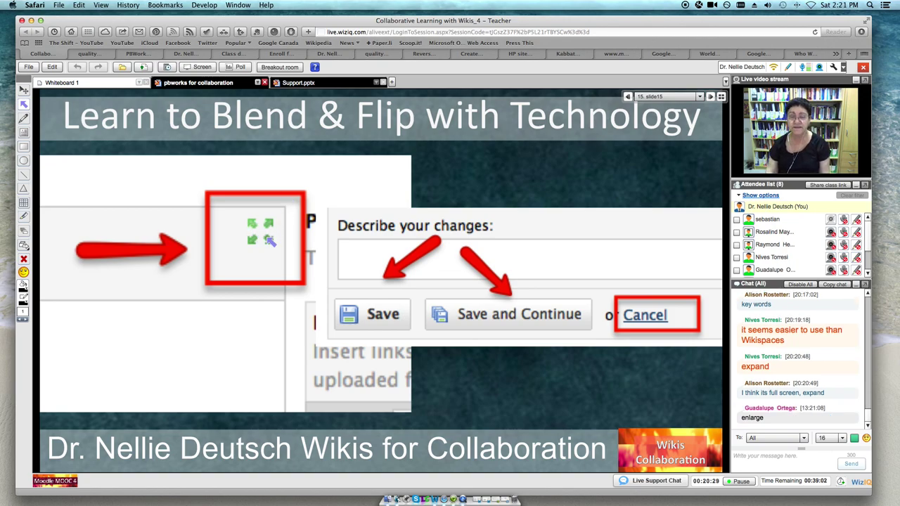
- Advance the pbworks for collaboration presentation to slide 16 and post "edit or view" in the class chat
left_click(747, 457)
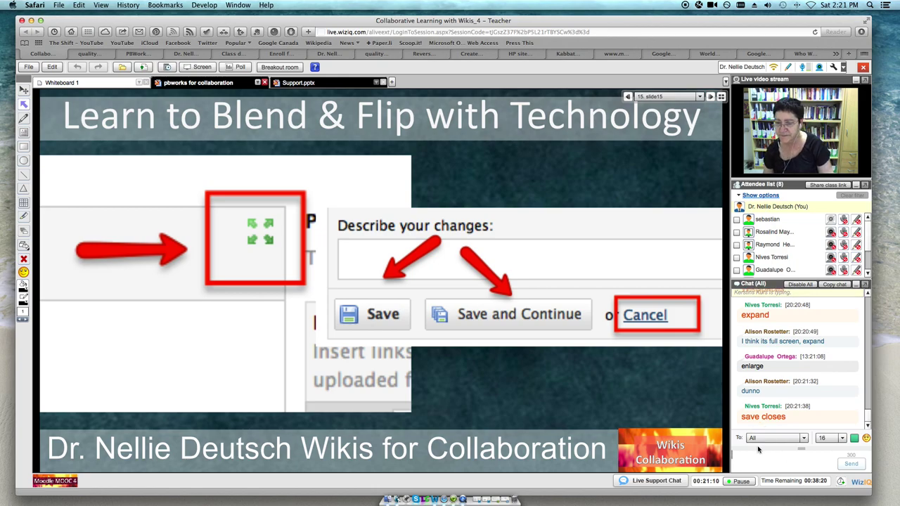
left_click(764, 451)
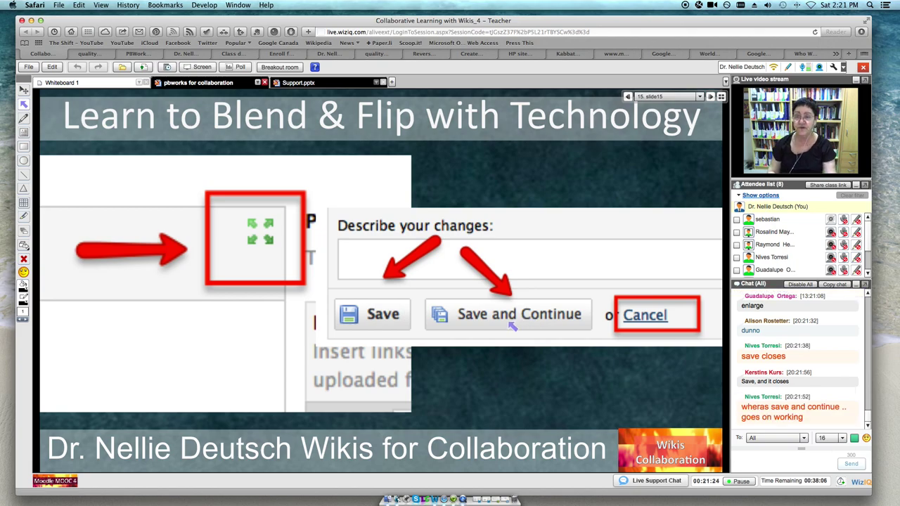
left_click(710, 97)
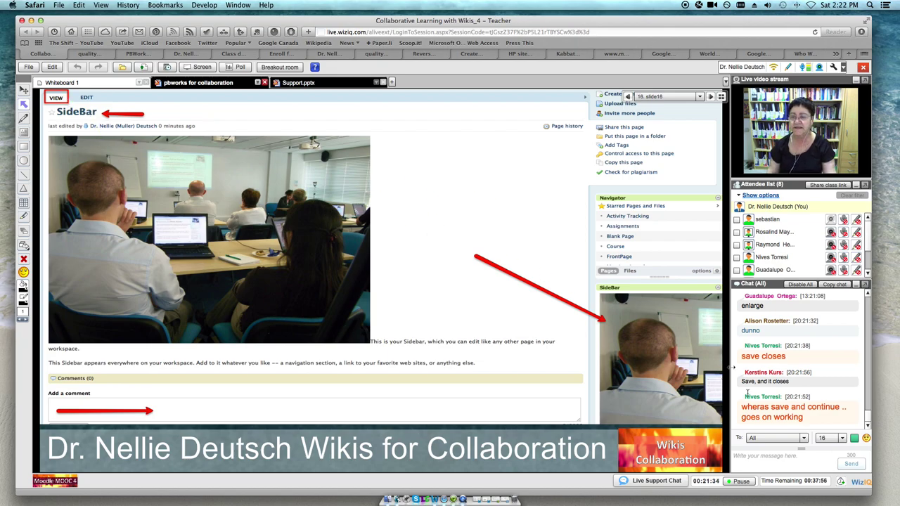
left_click(753, 456)
type("edit or view")
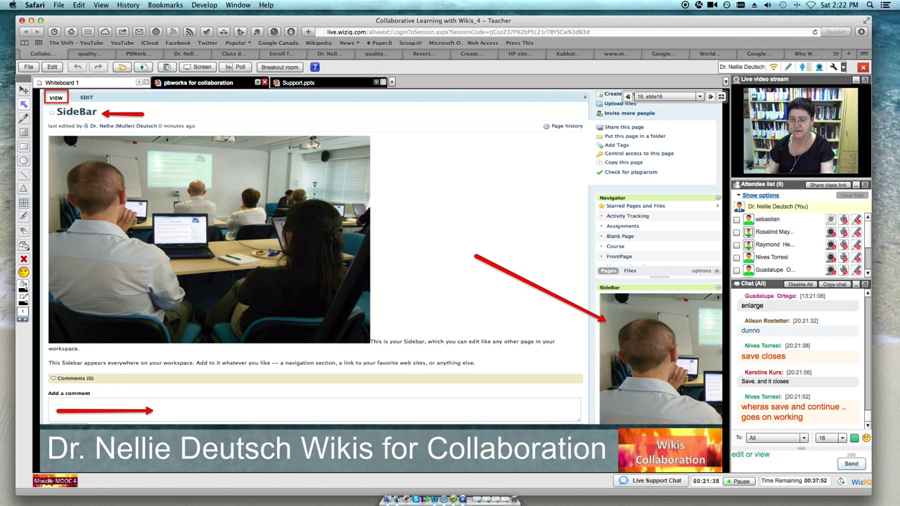
key("Return")
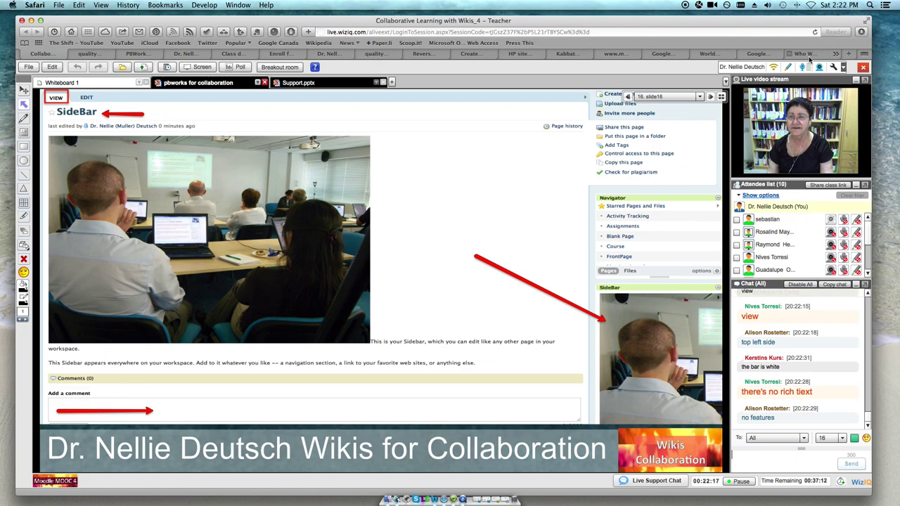
- Stop sharing the webcam video and minimize the live video stream
left_click(710, 100)
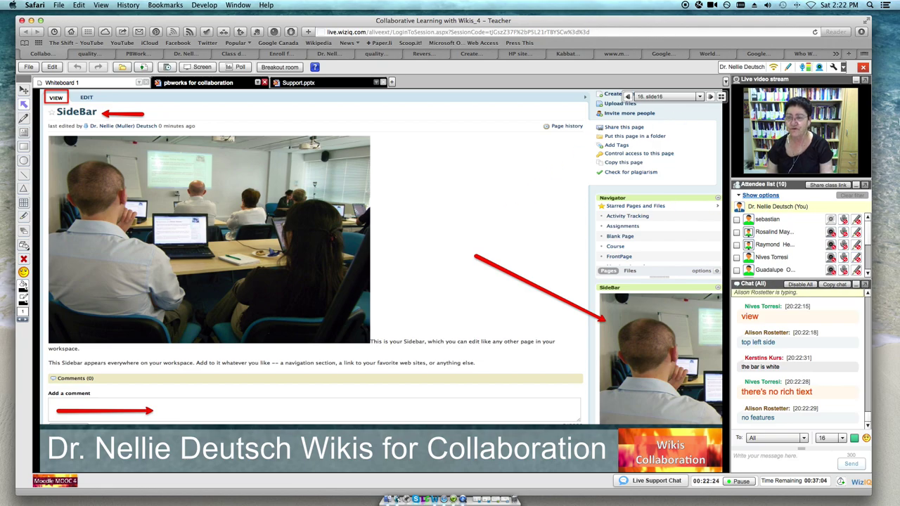
left_click(818, 67)
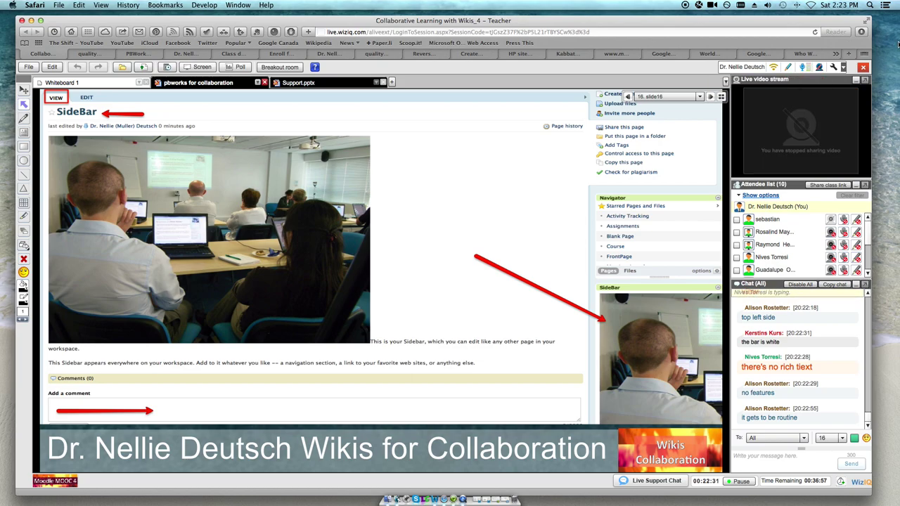
left_click(856, 80)
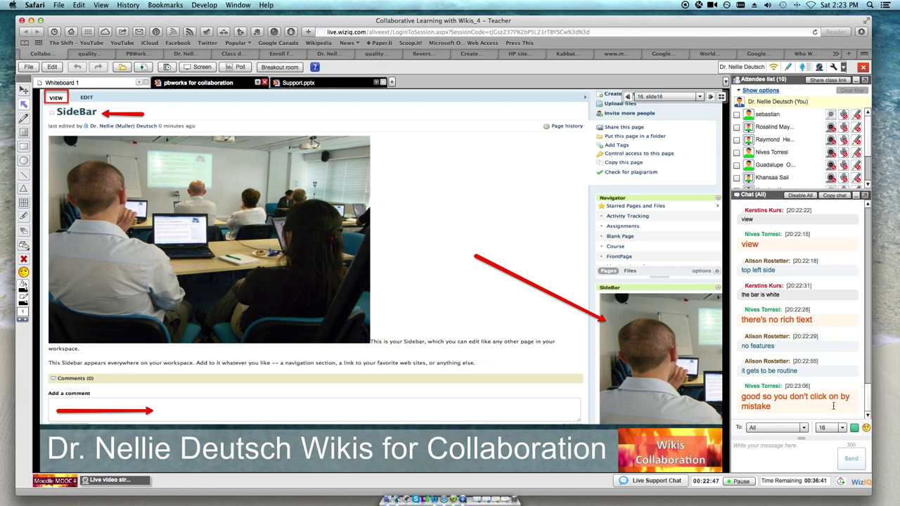
- Advance the pbworks for collaboration presentation to slide 17
left_click(742, 445)
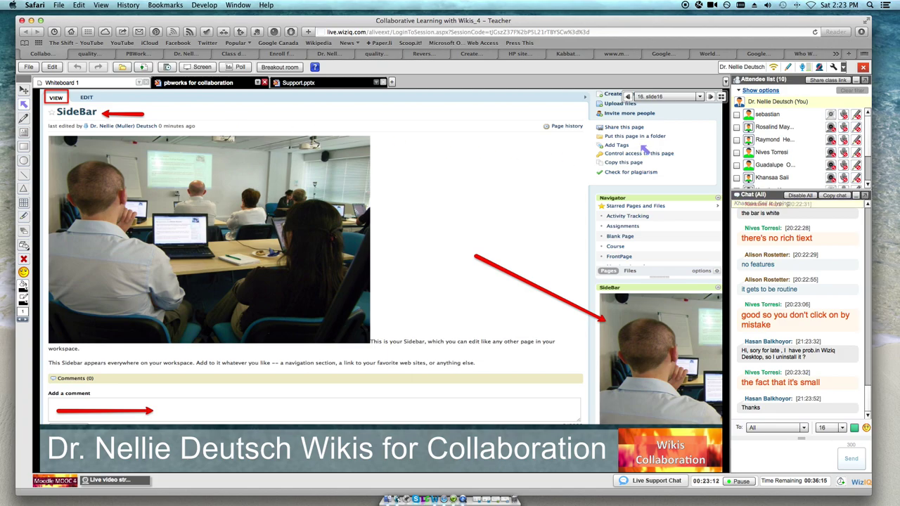
left_click(711, 96)
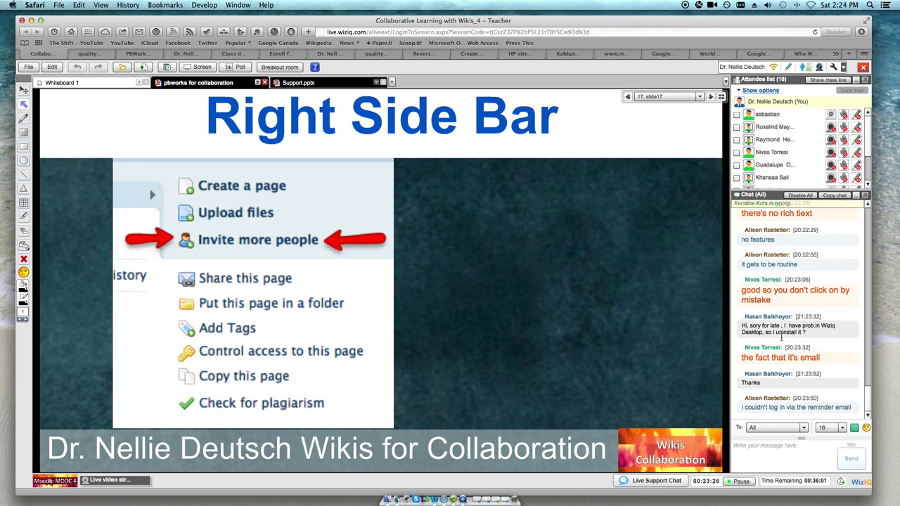
left_click(748, 443)
left_click_drag(867, 398, 862, 294)
scroll(865, 288, "up", 2)
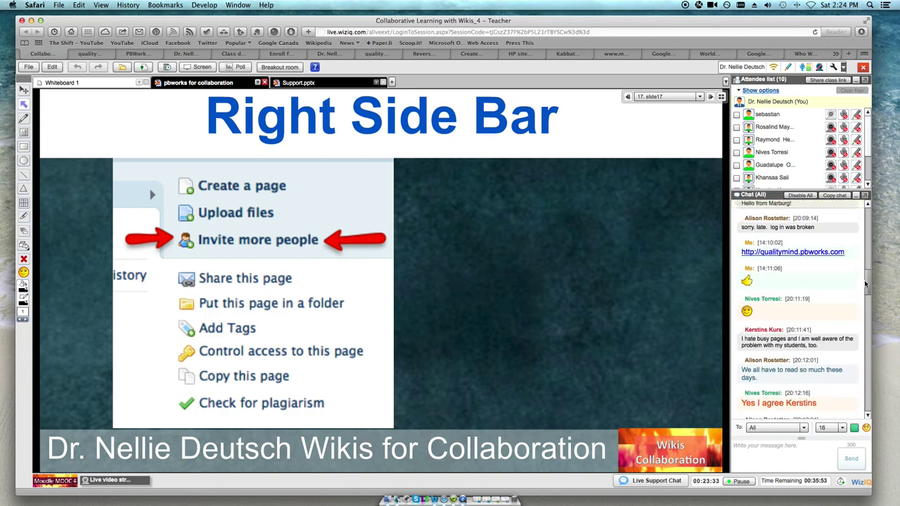
left_click_drag(847, 251, 740, 252)
key("ctrl+c")
left_click(785, 461)
key("ctrl+v")
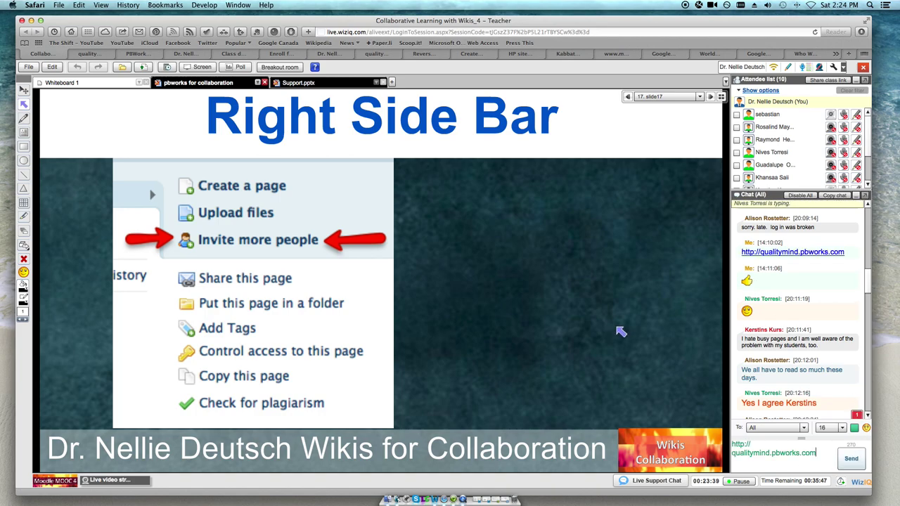
key("Return")
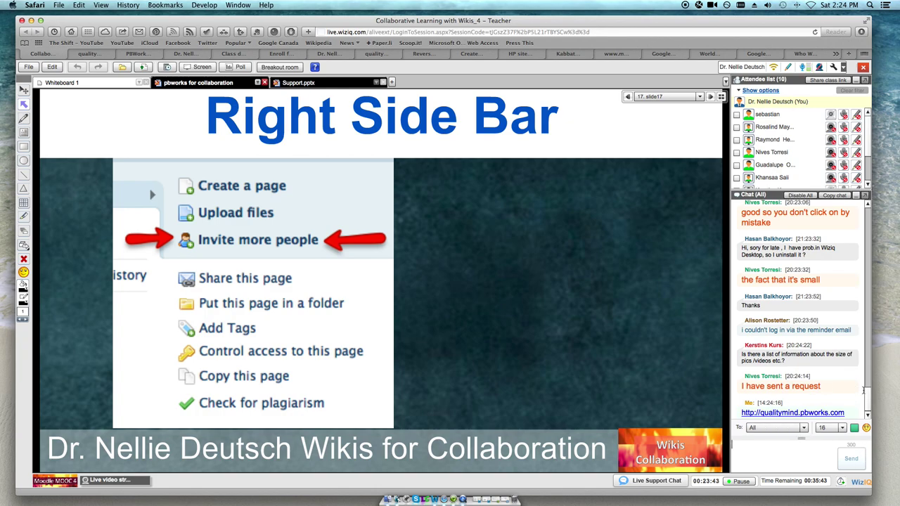
scroll(867, 398, "down", 1)
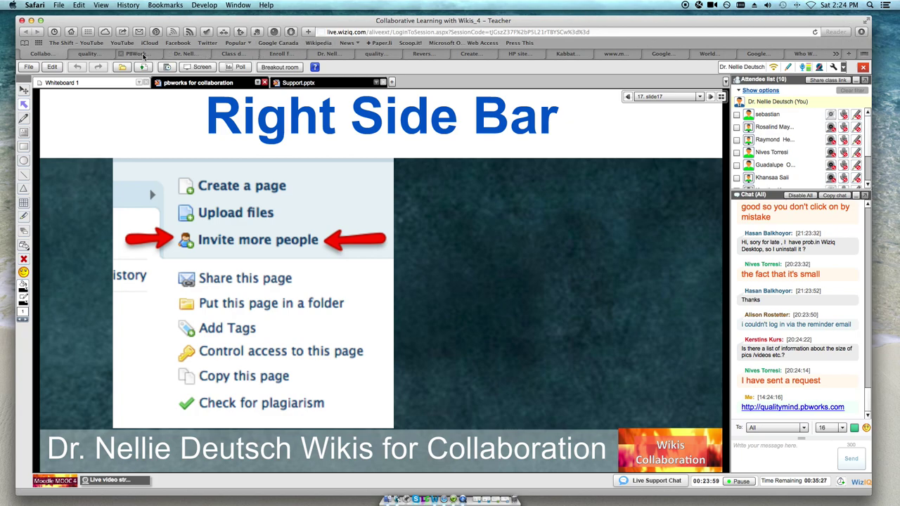
- Start sharing the desktop screen with attendees, accepting the Java risk warning, closing the Java console and allowing access for CScreenShareStarter
left_click(201, 68)
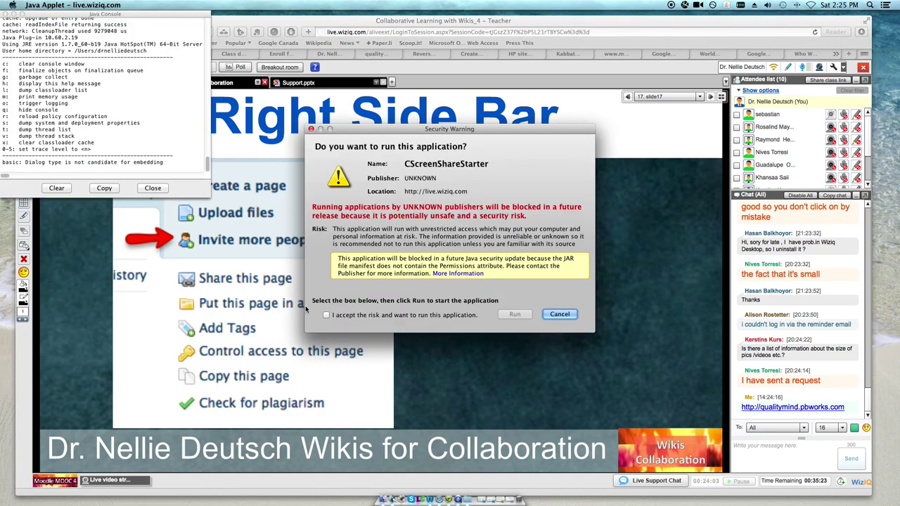
left_click(326, 315)
left_click(527, 316)
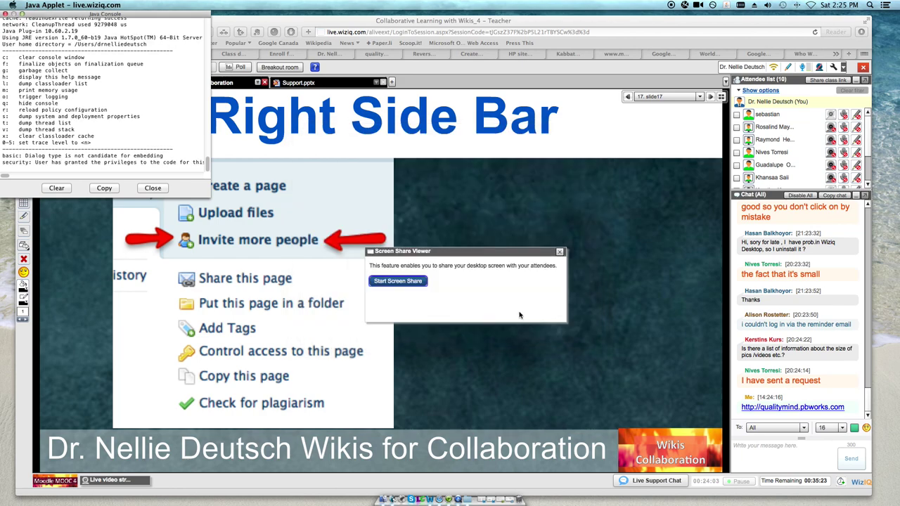
left_click(153, 188)
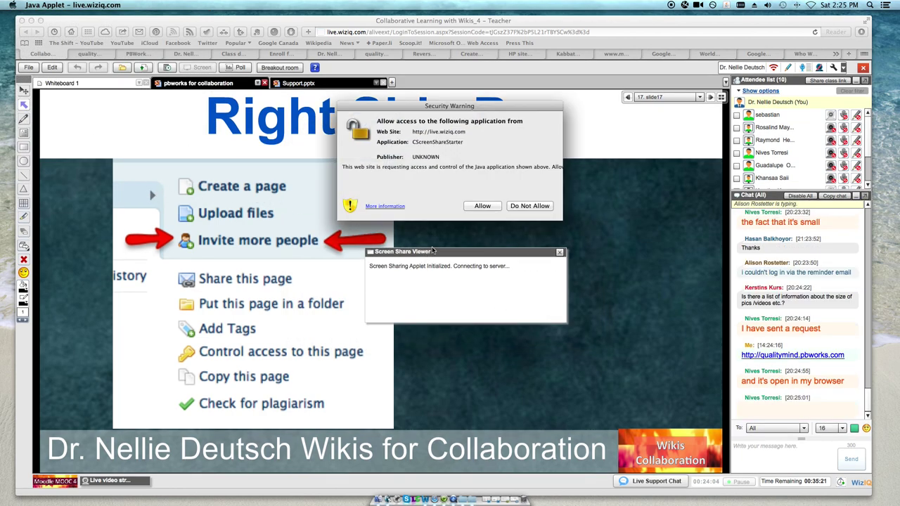
left_click(492, 205)
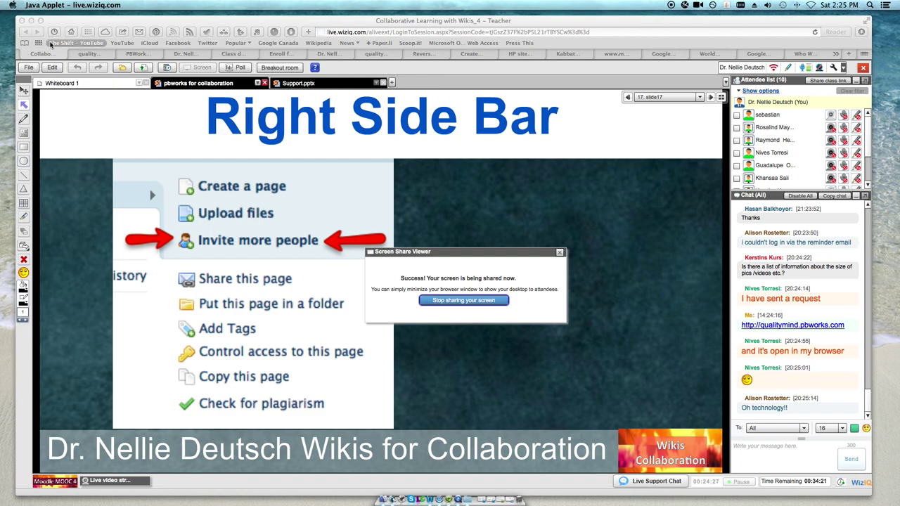
- Switch to the already open qualitymind PBworks workspace and look over its FrontPage
left_click(143, 58)
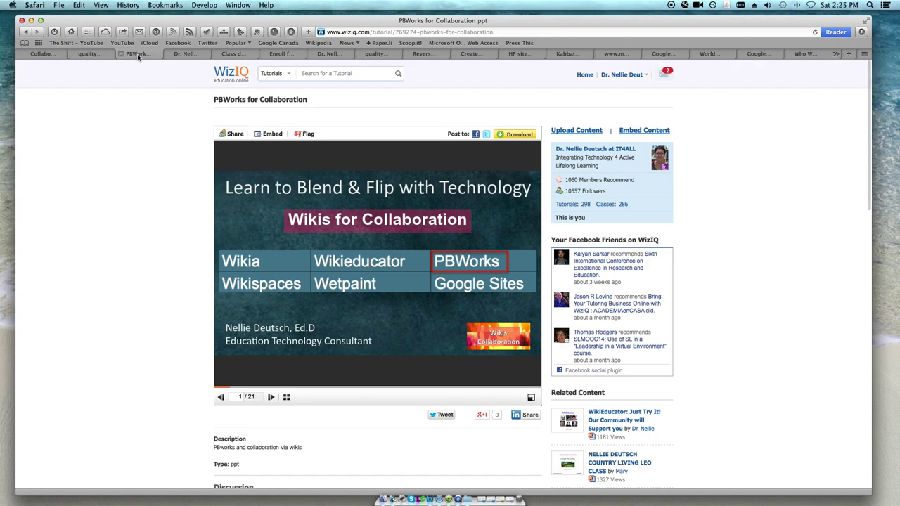
left_click(98, 55)
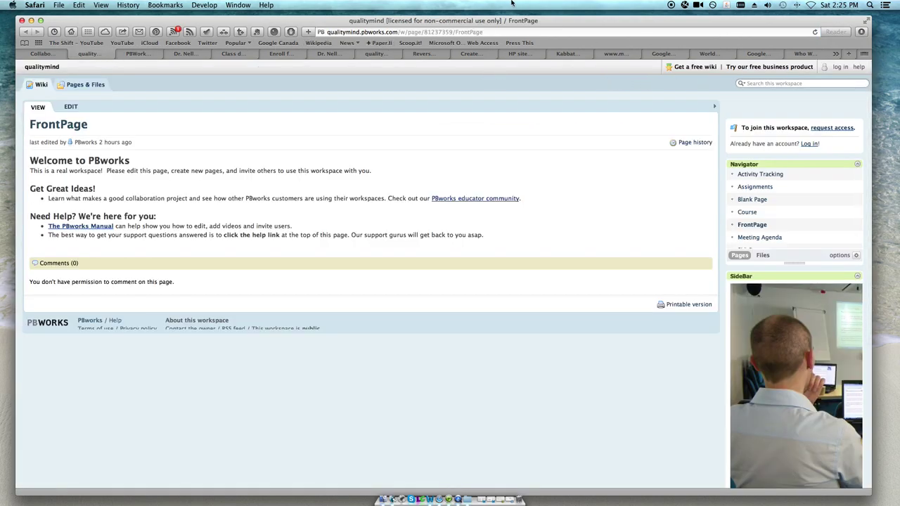
mouse_move(566, 24)
left_mouse_down()
mouse_move(584, 27)
mouse_move(568, 38)
mouse_move(573, 23)
left_mouse_up()
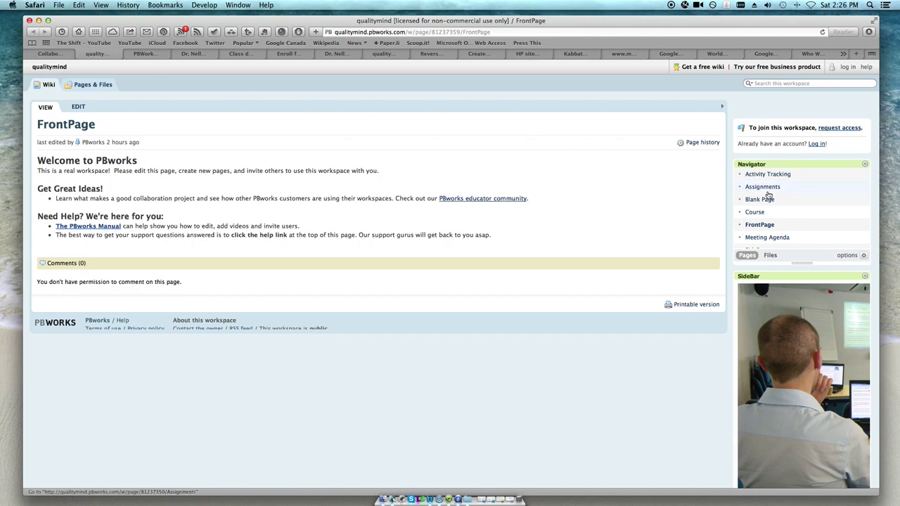
scroll(762, 212, "down", 3)
scroll(770, 202, "up", 5)
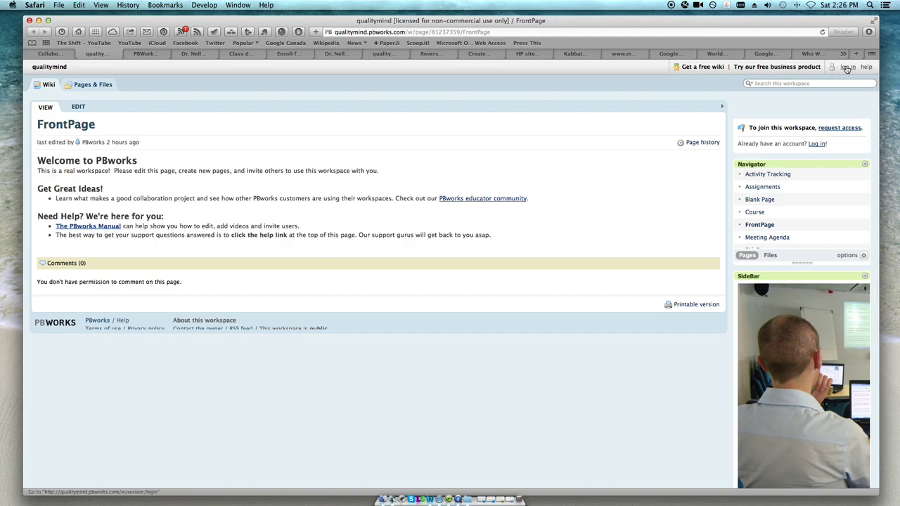
- Log in to the qualitymind workspace with the filled-in account credentials, keeping the login remembered
left_click(847, 68)
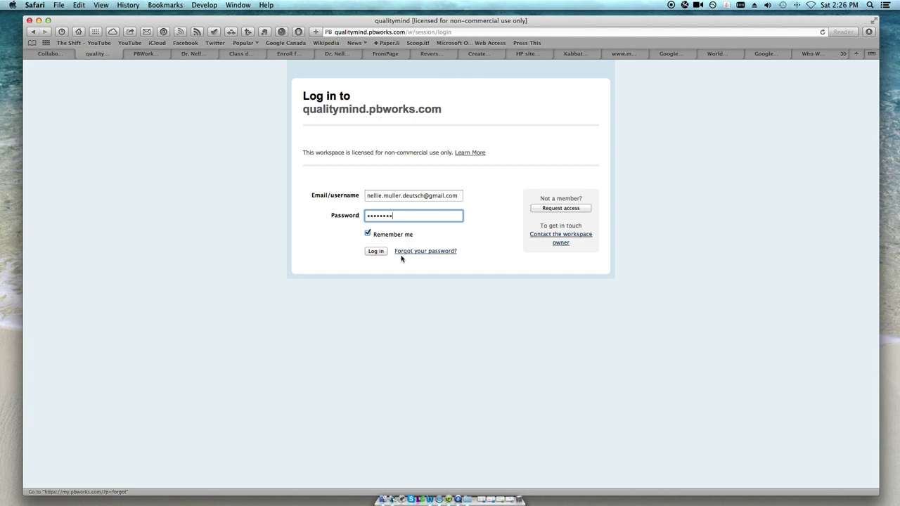
left_click(376, 250)
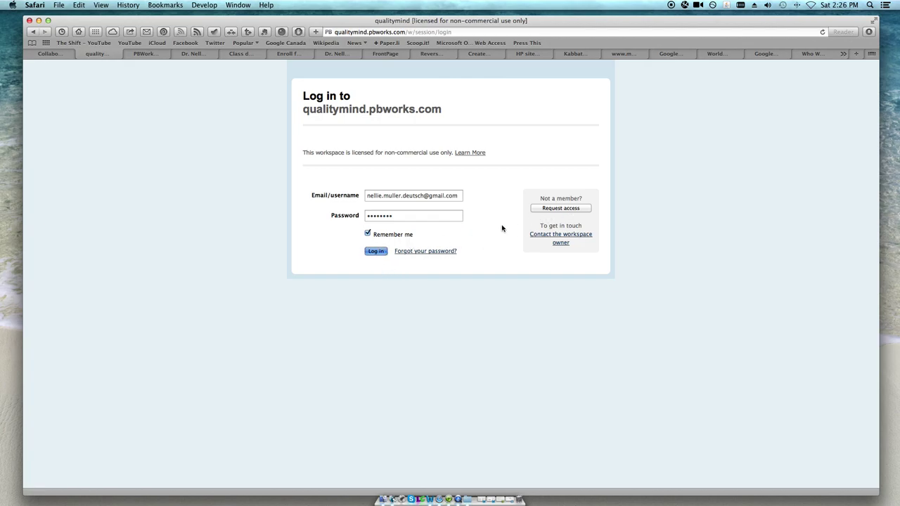
left_click(566, 110)
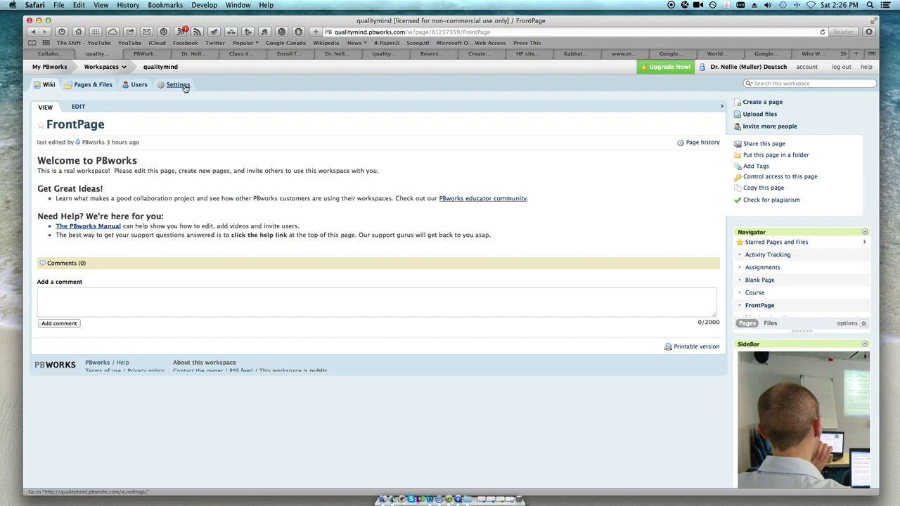
- Change the workspace title to "Quality of Mind" in the workspace settings and save it
left_click(184, 86)
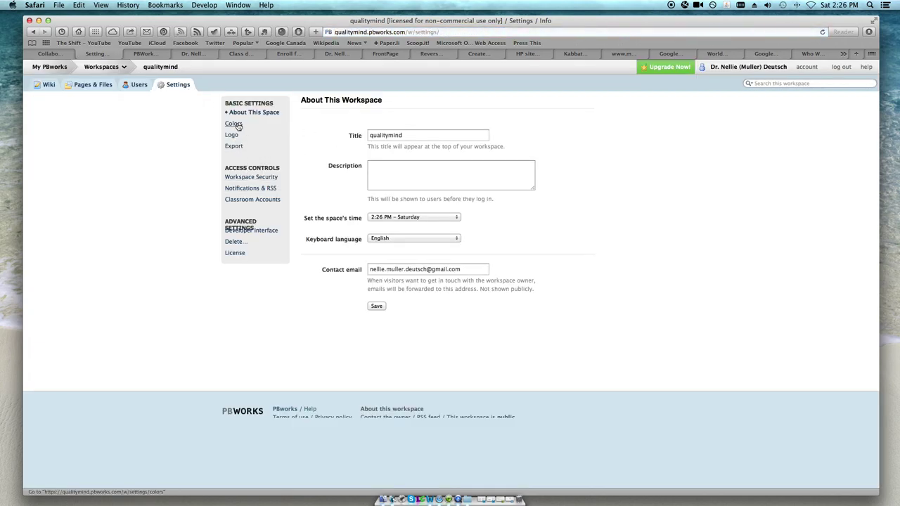
left_click(418, 136)
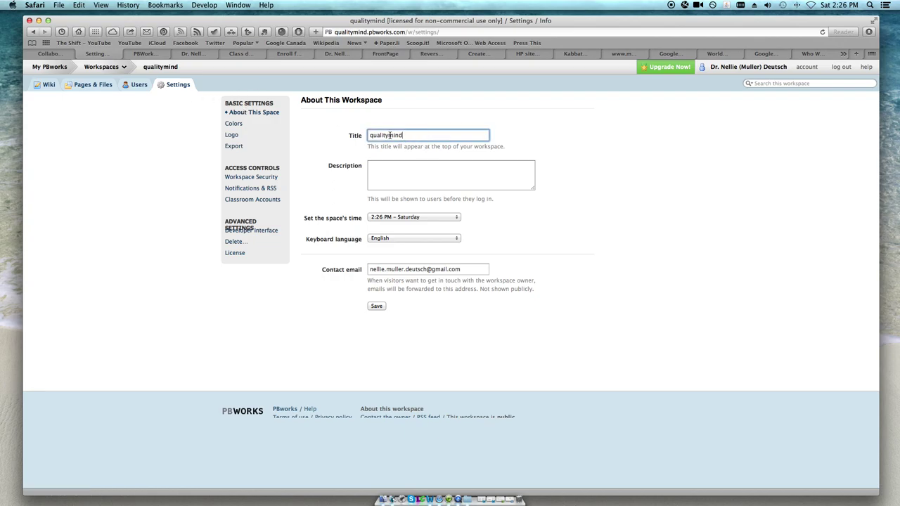
type("of")
key("Delete")
type("M")
key("Delete")
type("Q")
left_click(411, 164)
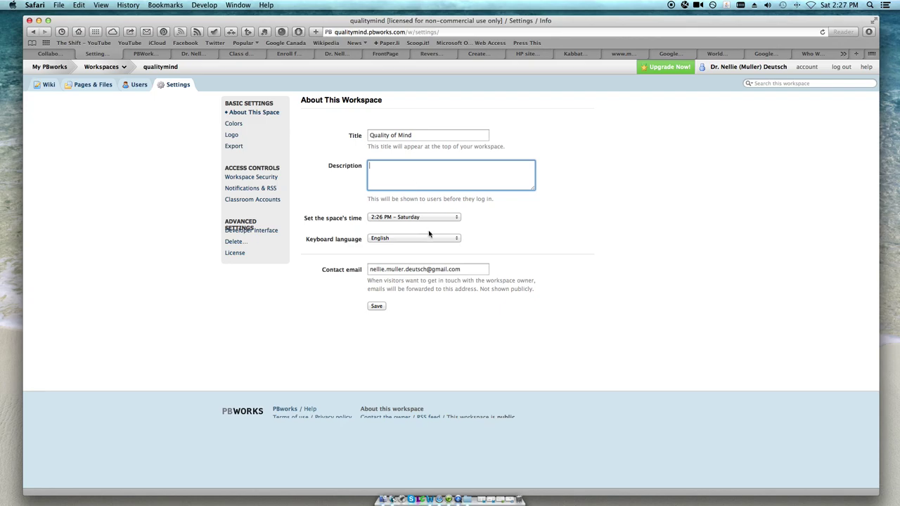
left_click(377, 306)
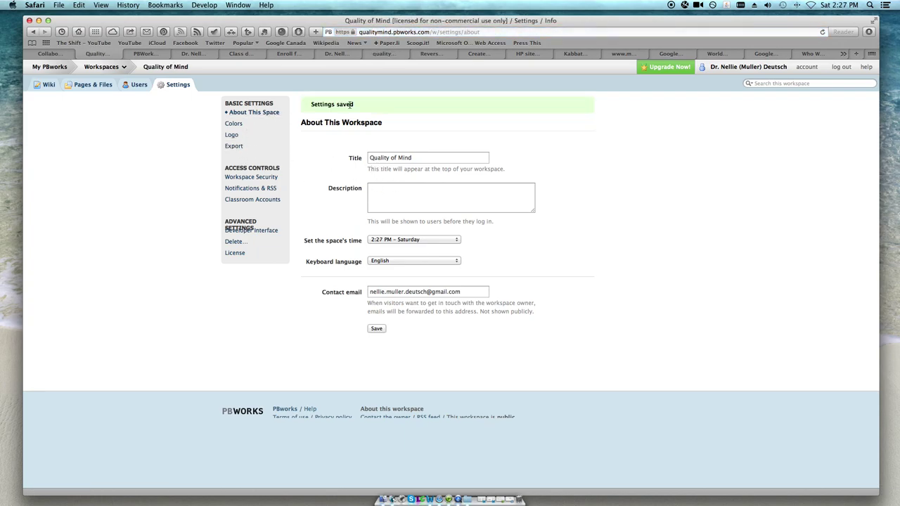
- Open the workspace color settings and save the PBworks color scheme
left_click(233, 124)
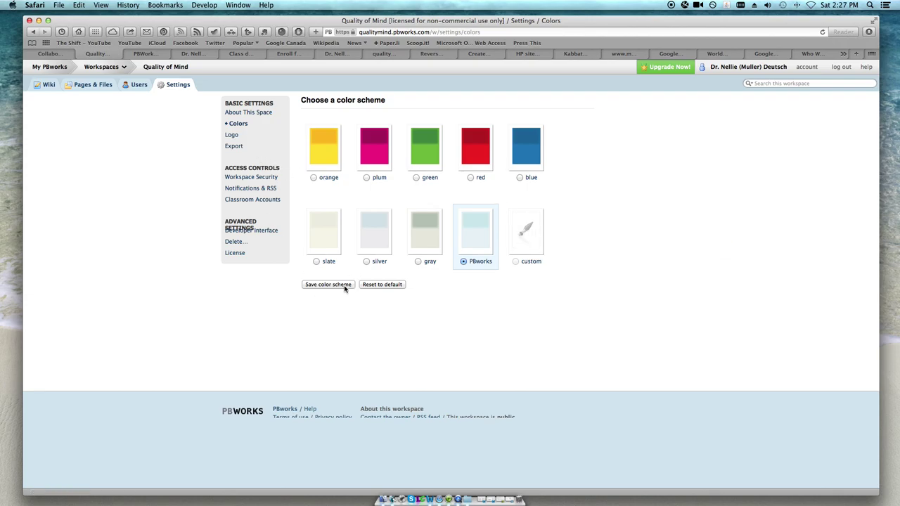
left_click(321, 285)
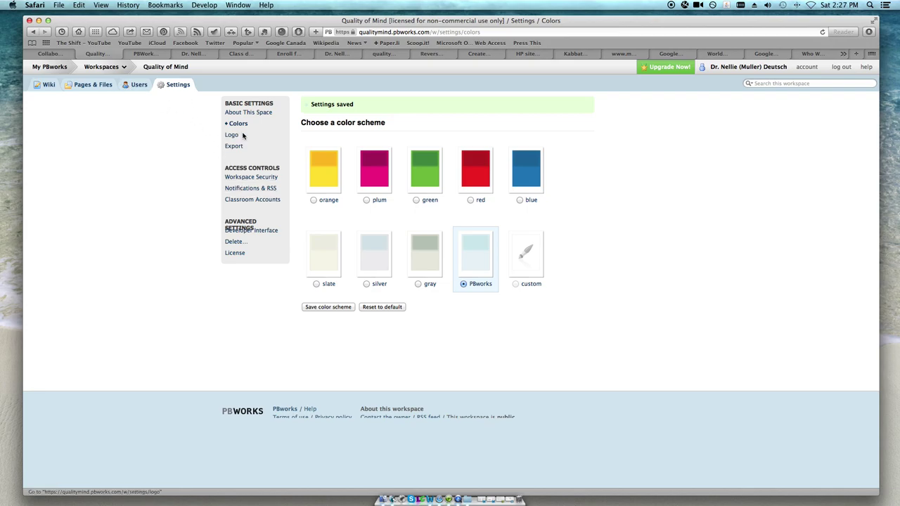
- Open the workspace's pending access requests and approve all three requesting users
left_click(139, 85)
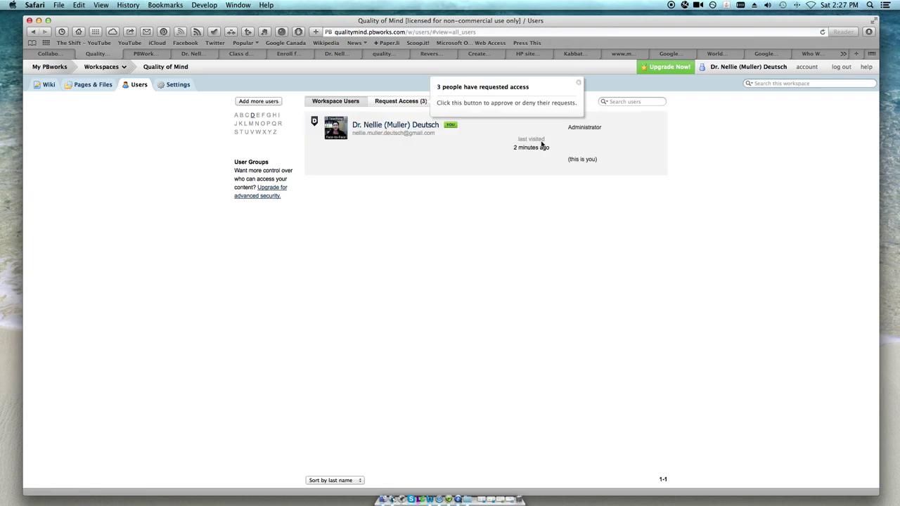
left_click(497, 91)
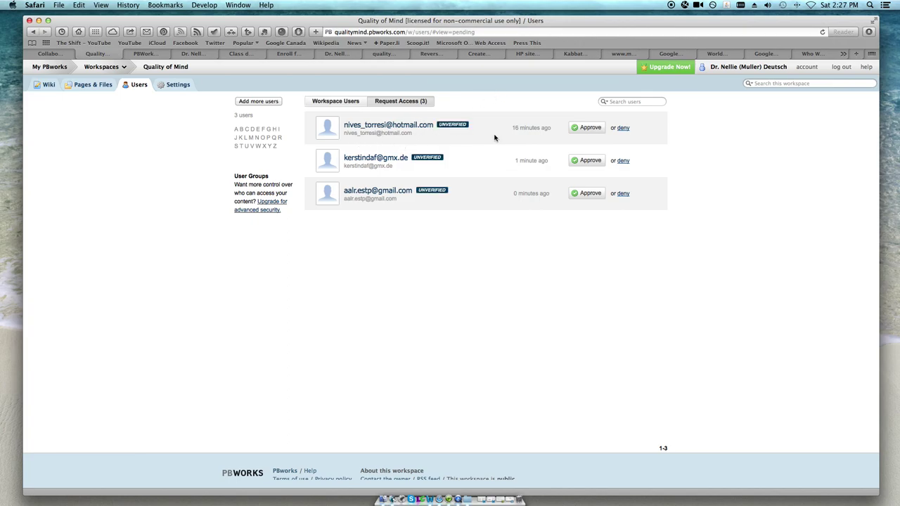
left_click(593, 130)
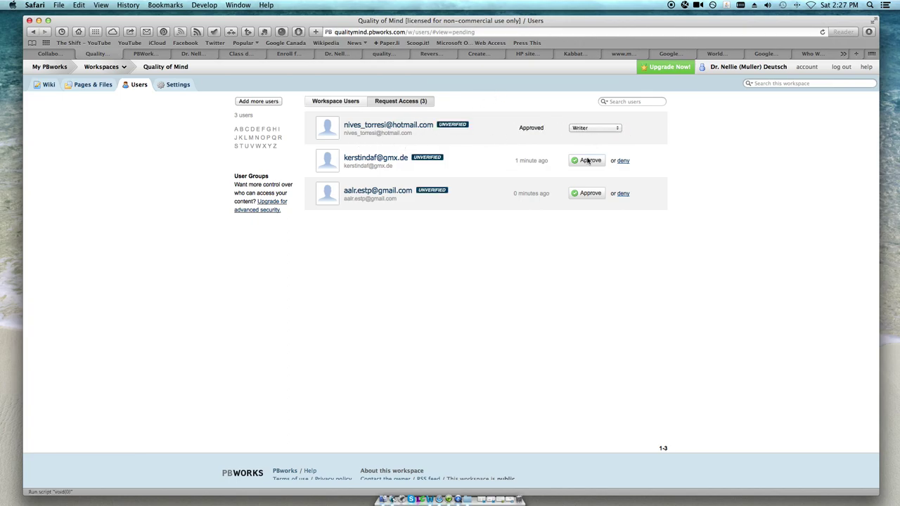
left_click(589, 161)
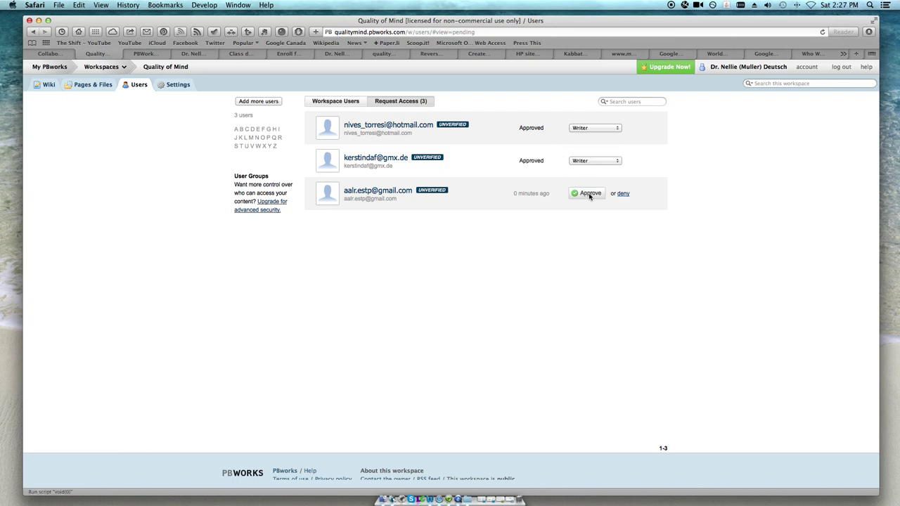
left_click(589, 195)
- Set the permission level of the three approved users to Administrator
left_click(617, 129)
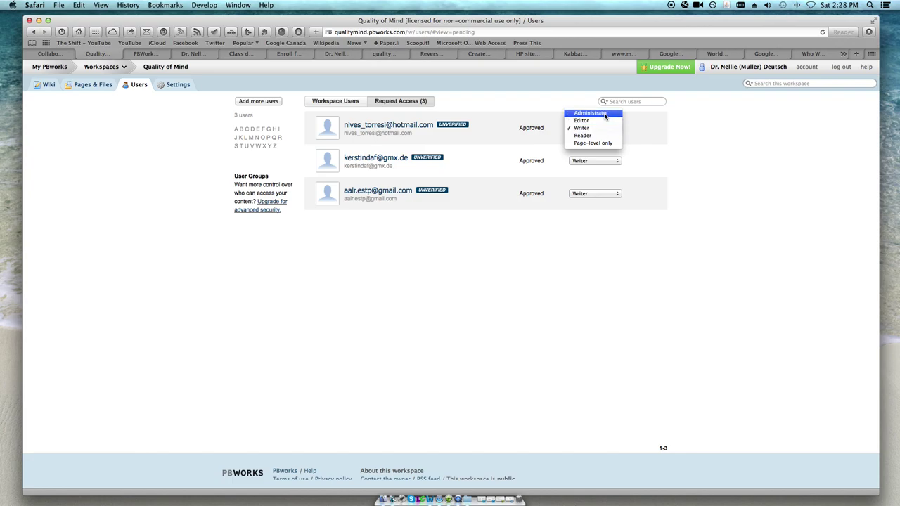
left_click(604, 115)
left_click(613, 162)
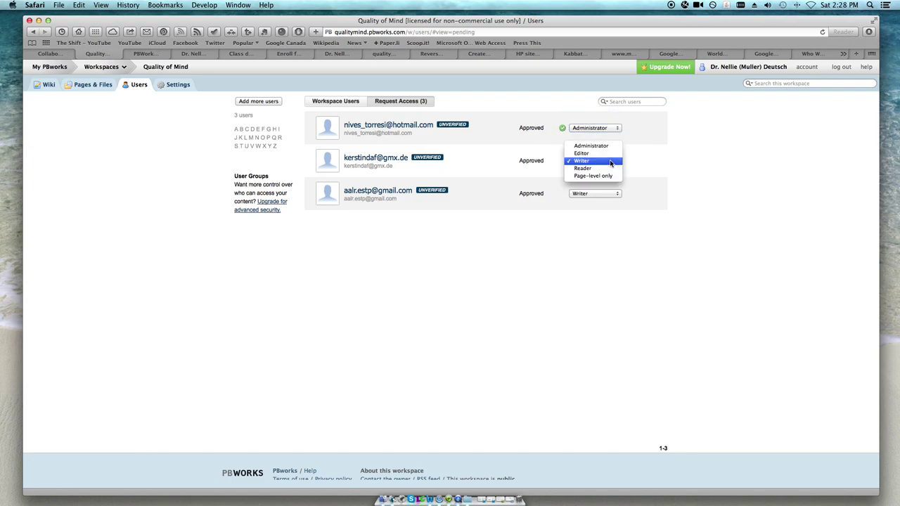
left_click(594, 146)
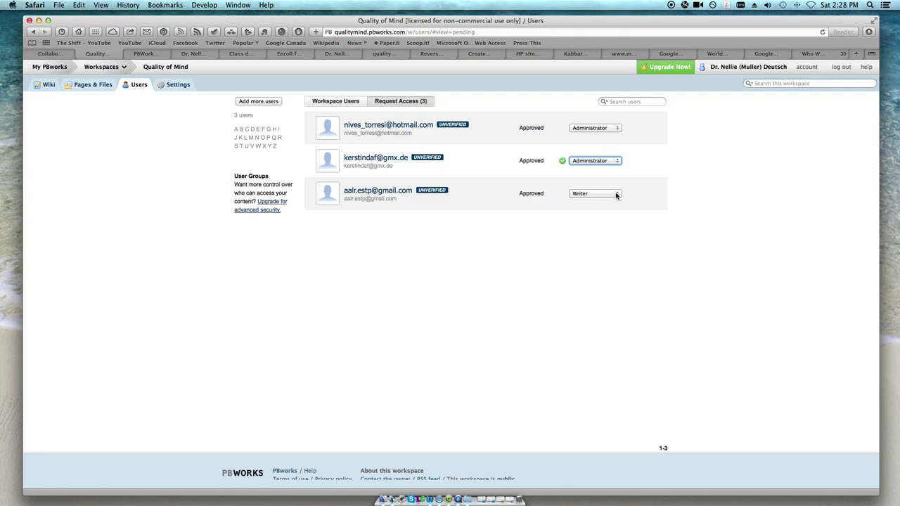
left_click(616, 195)
left_click(594, 178)
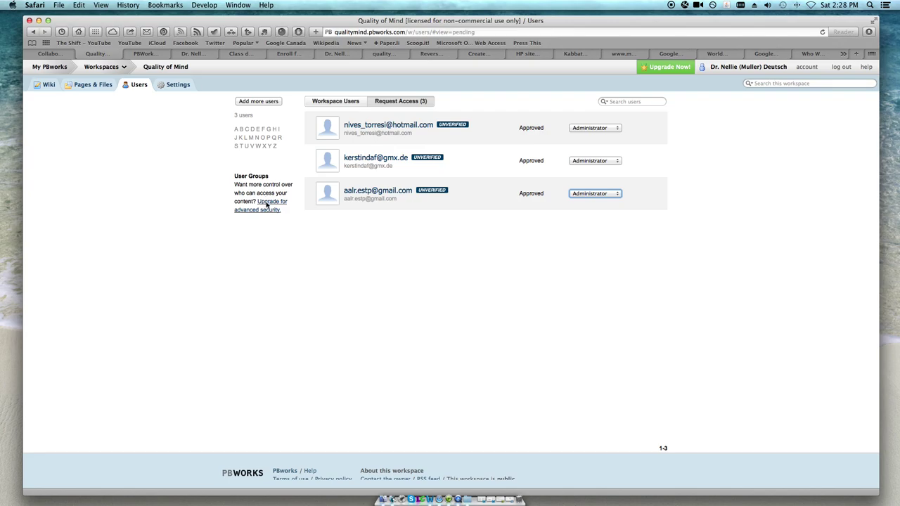
- Refresh the access requests and approve the two new requesting users
left_click(822, 33)
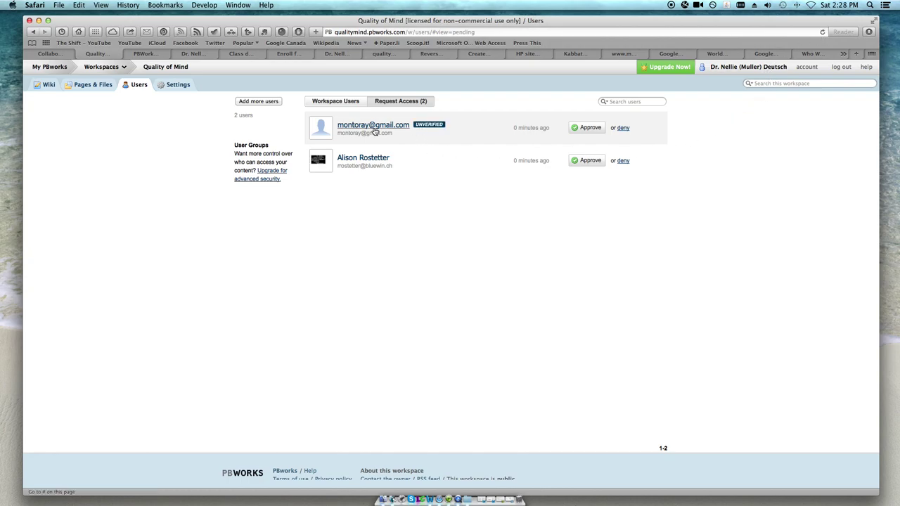
left_click(592, 128)
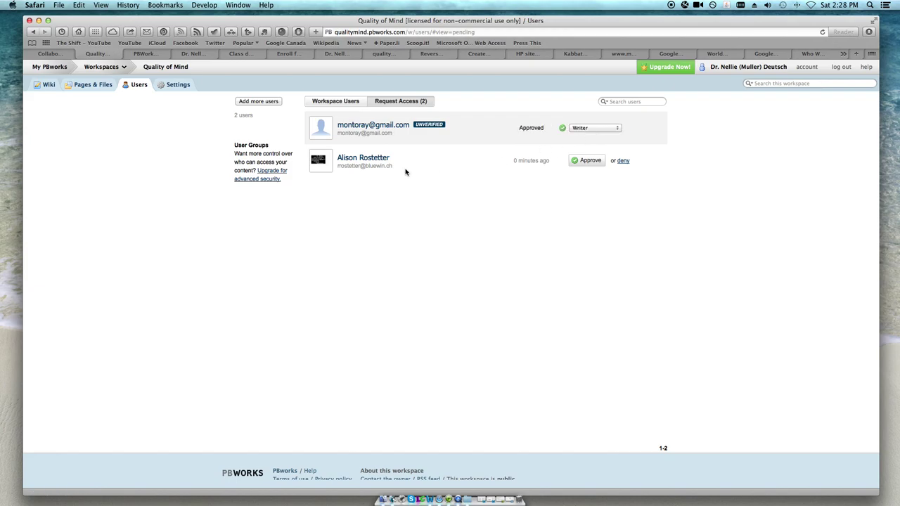
left_click(589, 162)
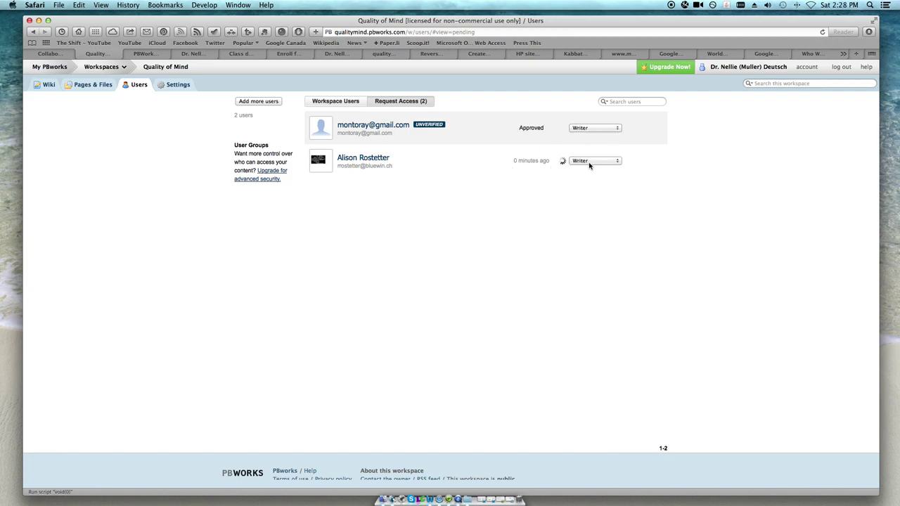
- Give both newly approved users the Administrator role, leaving the second user's role list without another change
left_click(618, 129)
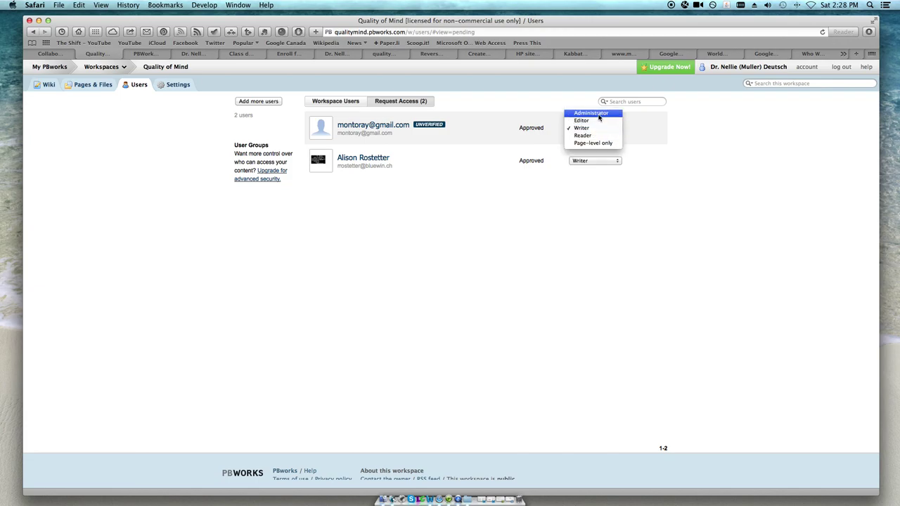
left_click(598, 116)
left_click(617, 161)
left_click(590, 146)
left_click(620, 164)
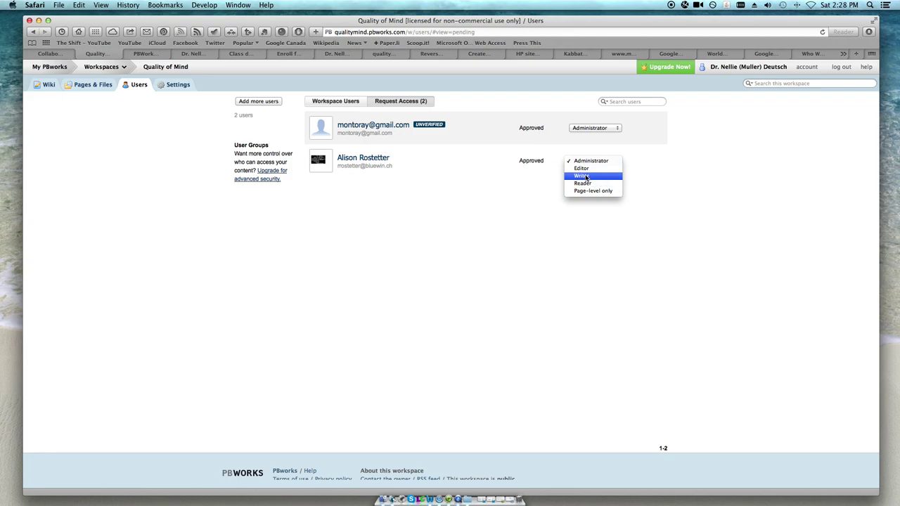
left_click(654, 173)
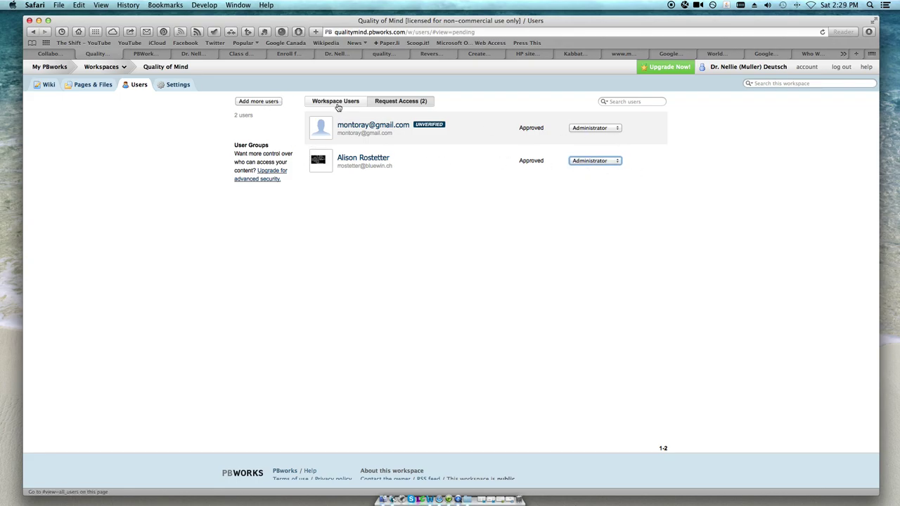
- Refresh the access requests, approve the one new user and assign the Administrator role
left_click(822, 31)
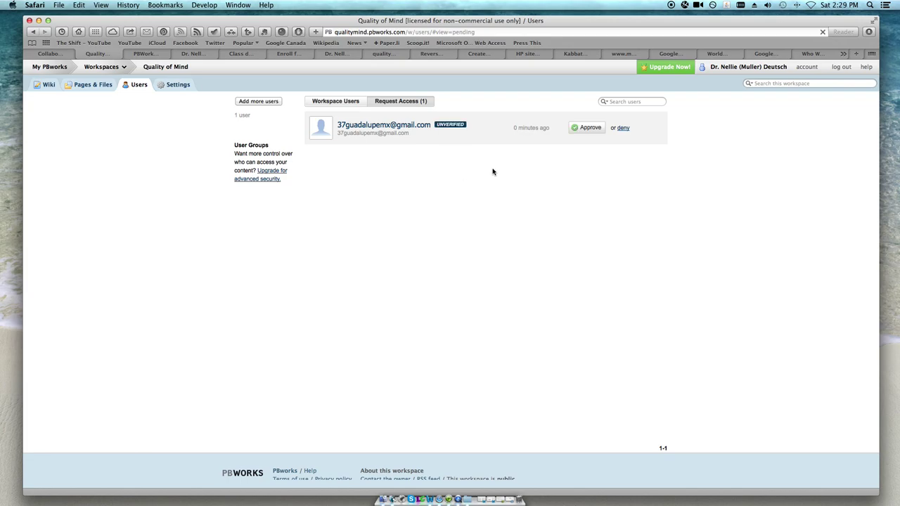
left_click(589, 128)
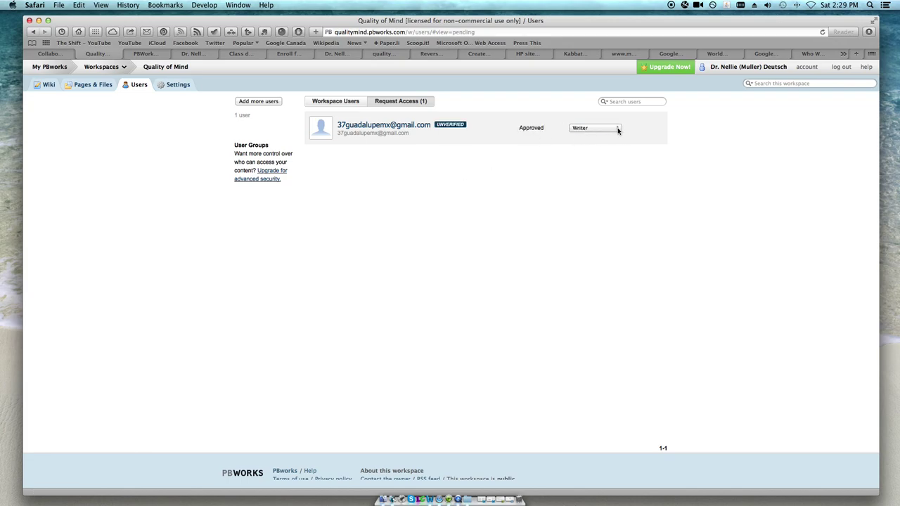
left_click(618, 129)
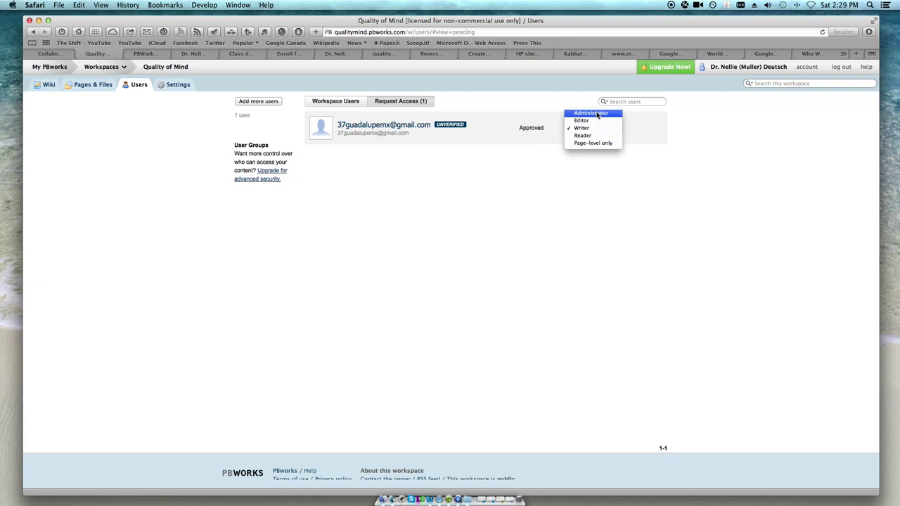
left_click(594, 113)
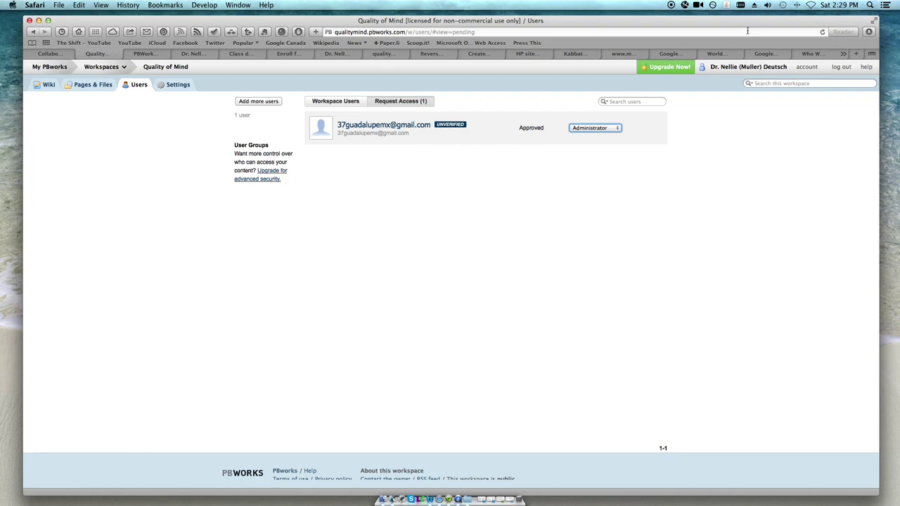
- Check for further access requests and look over the full list of workspace users and their roles
left_click(822, 33)
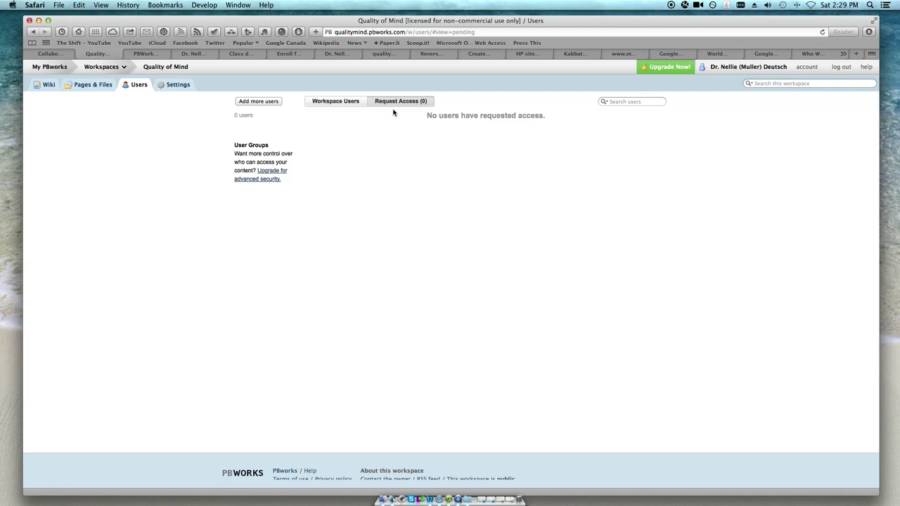
left_click(335, 102)
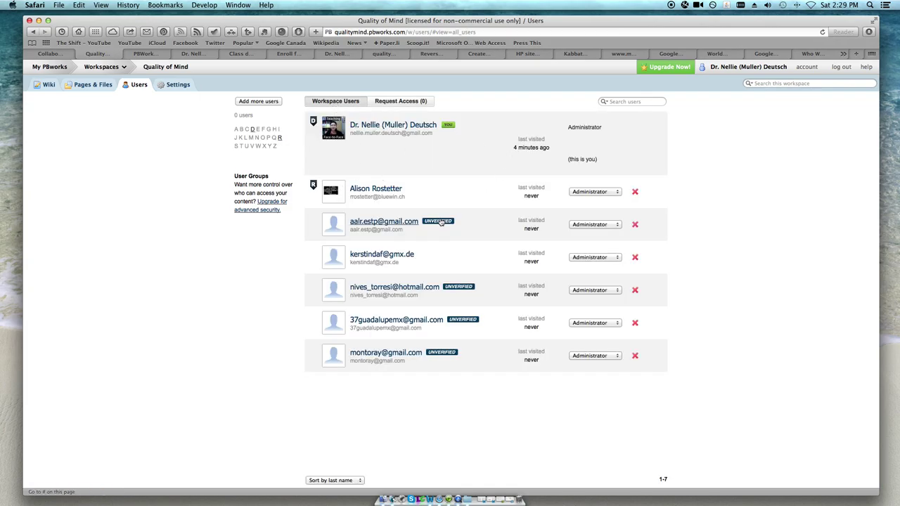
scroll(562, 204, "down", 2)
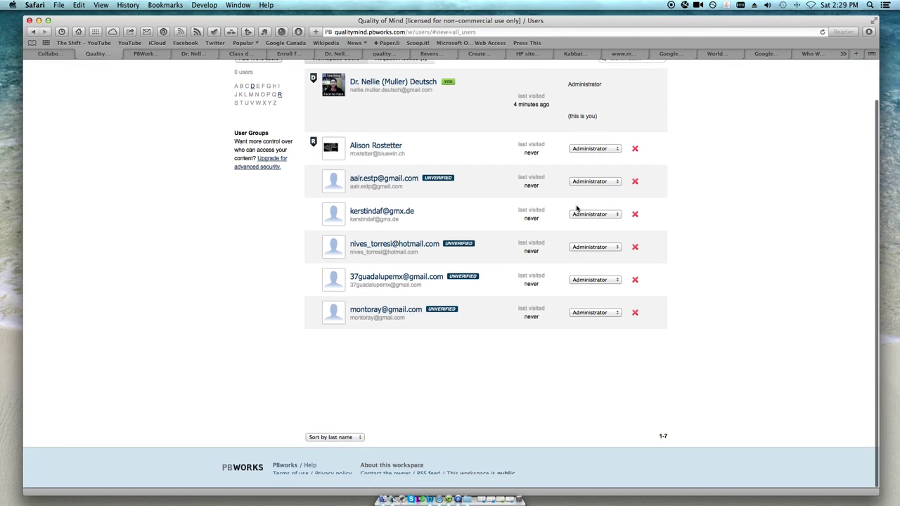
scroll(621, 180, "up", 3)
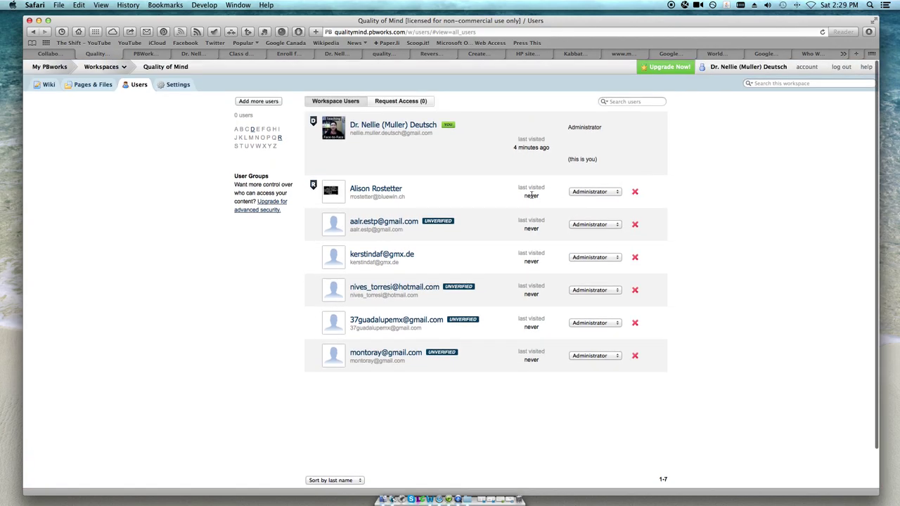
scroll(523, 275, "down", 3)
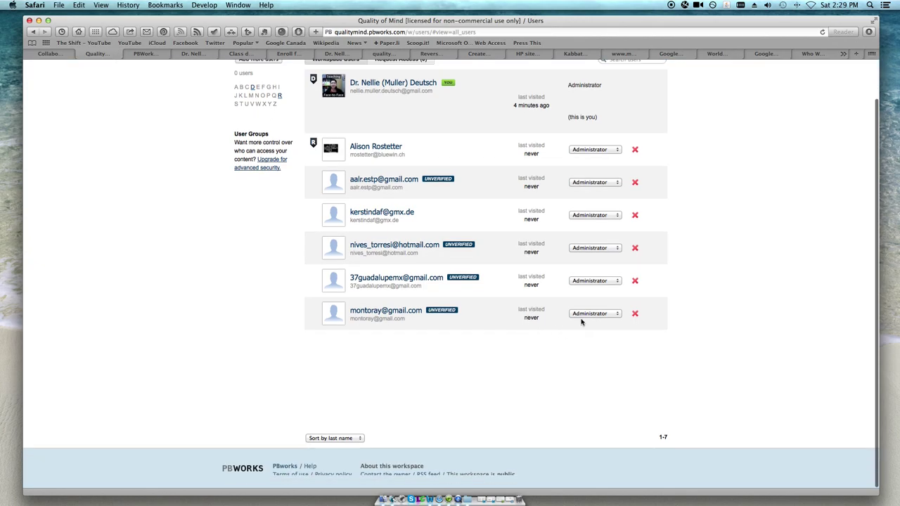
scroll(465, 318, "up", 3)
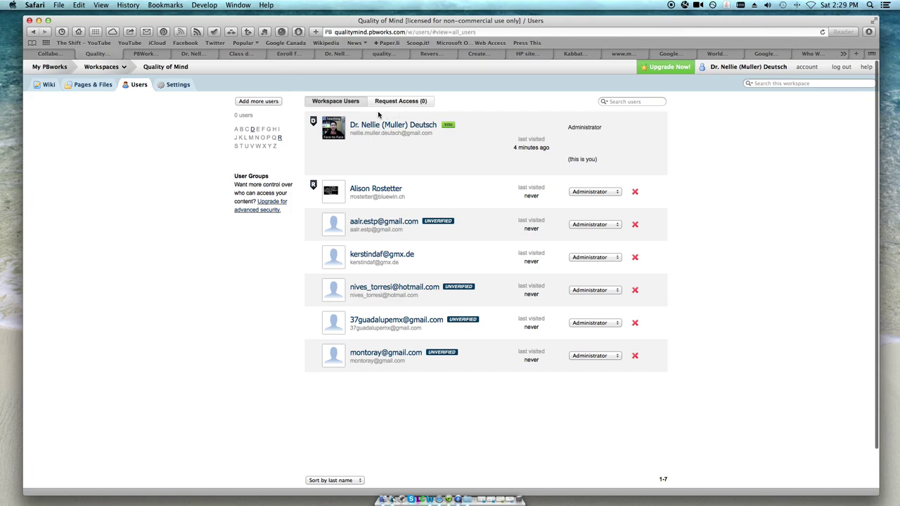
- Post the comment "Are you here?" on the wiki's FrontPage
left_click(51, 86)
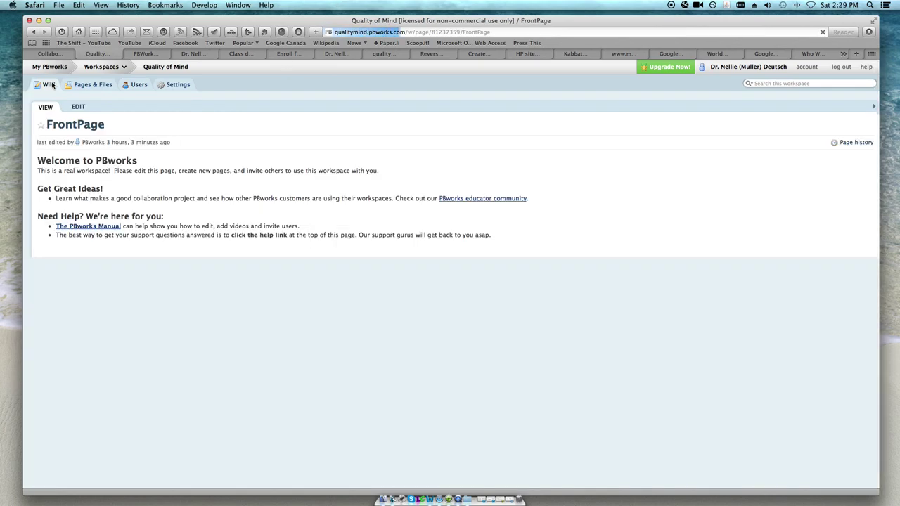
left_click(132, 302)
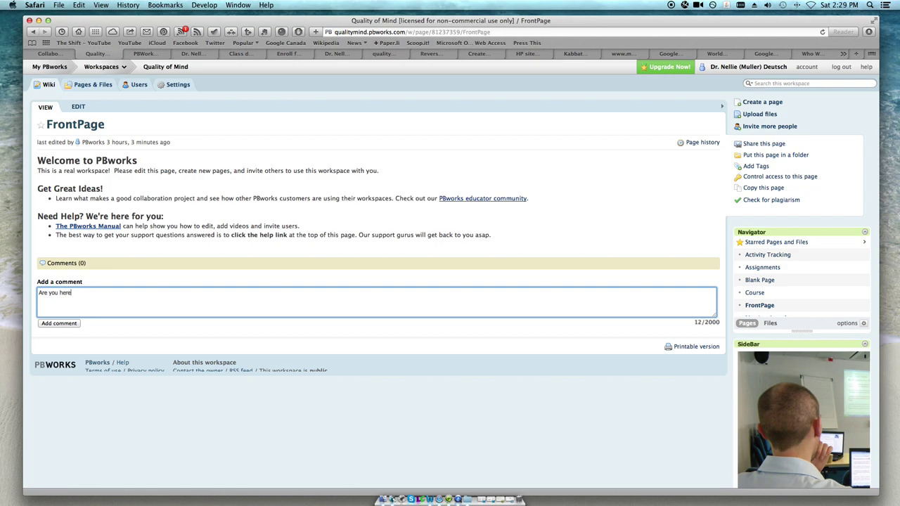
left_click(63, 324)
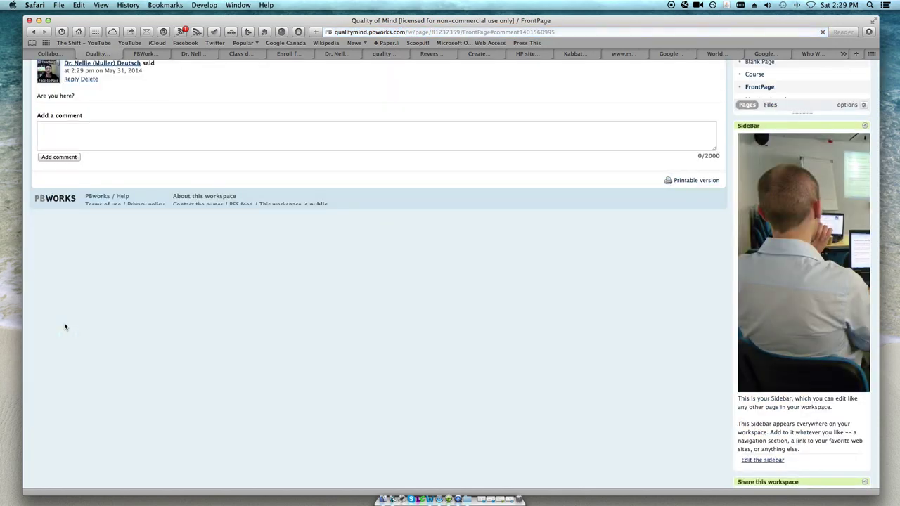
scroll(64, 326, "up", 5)
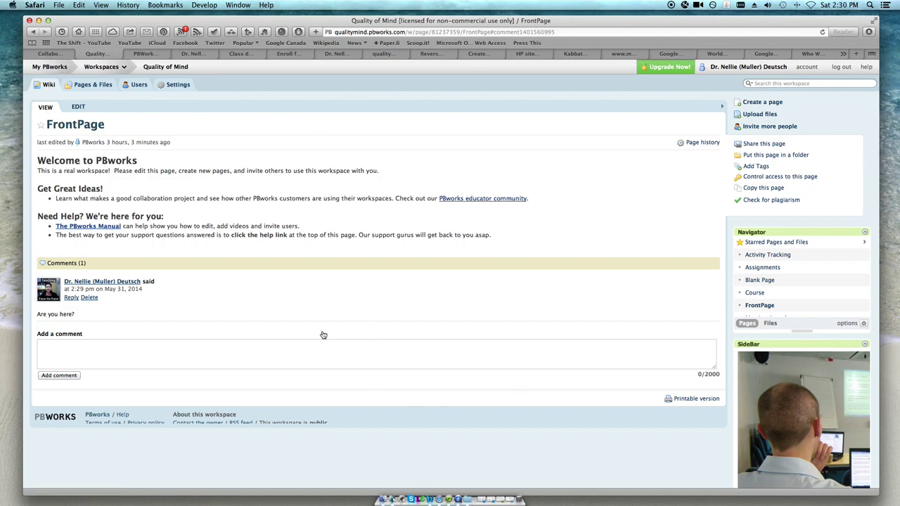
left_click(88, 356)
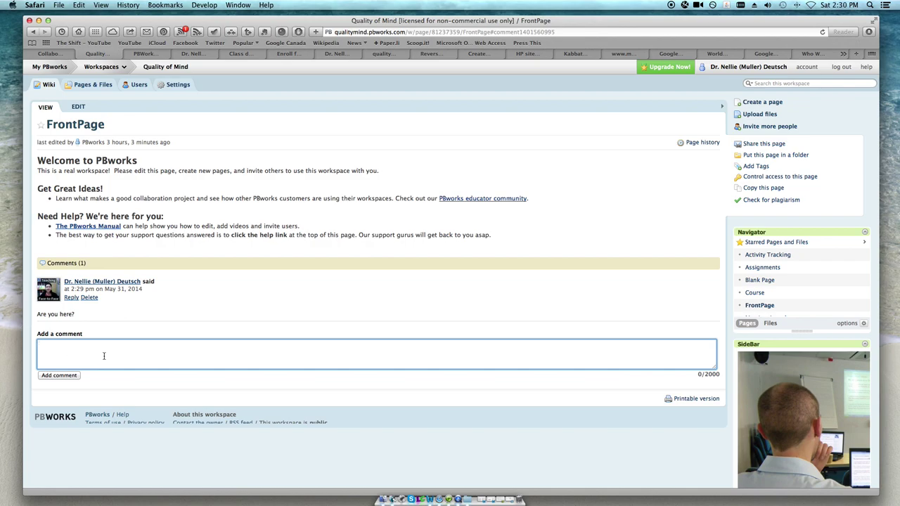
scroll(103, 355, "down", 1)
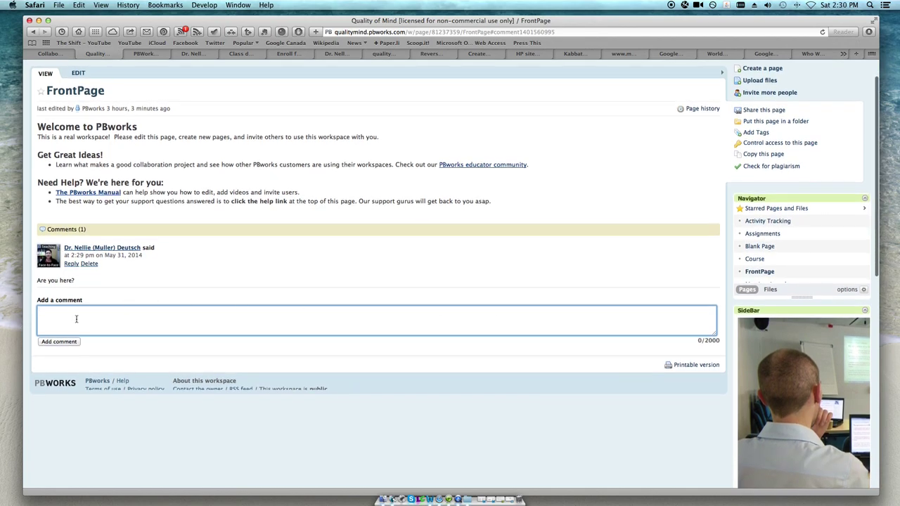
scroll(76, 319, "up", 1)
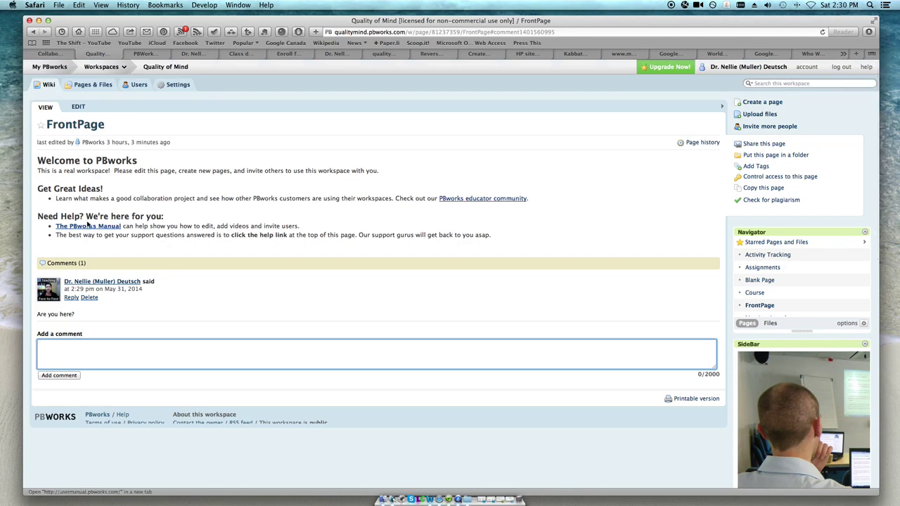
- Review the workspace users' last visits and return to the wiki's FrontPage
left_click(139, 85)
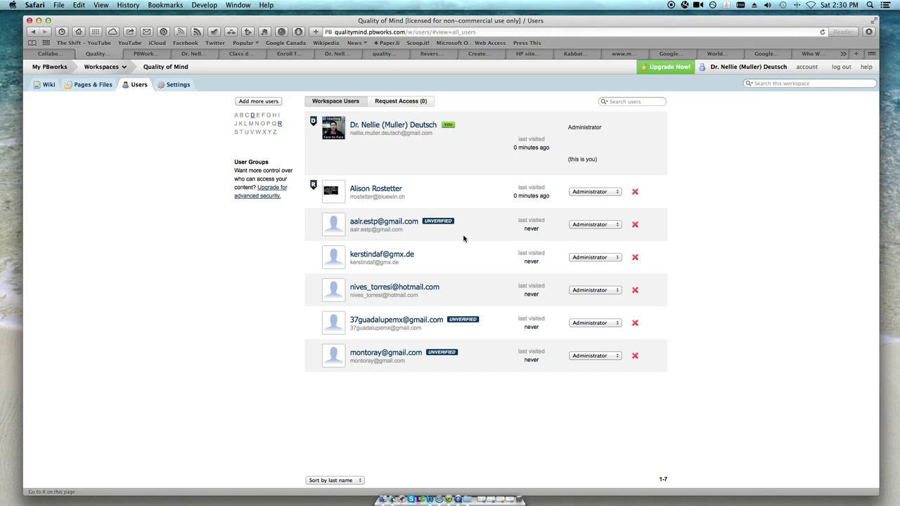
scroll(523, 245, "down", 2)
scroll(523, 244, "down", 1)
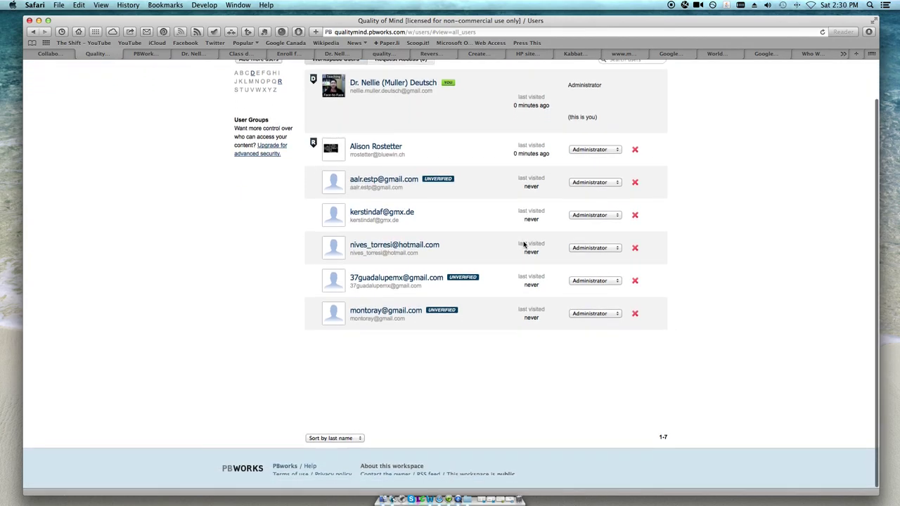
scroll(523, 244, "up", 3)
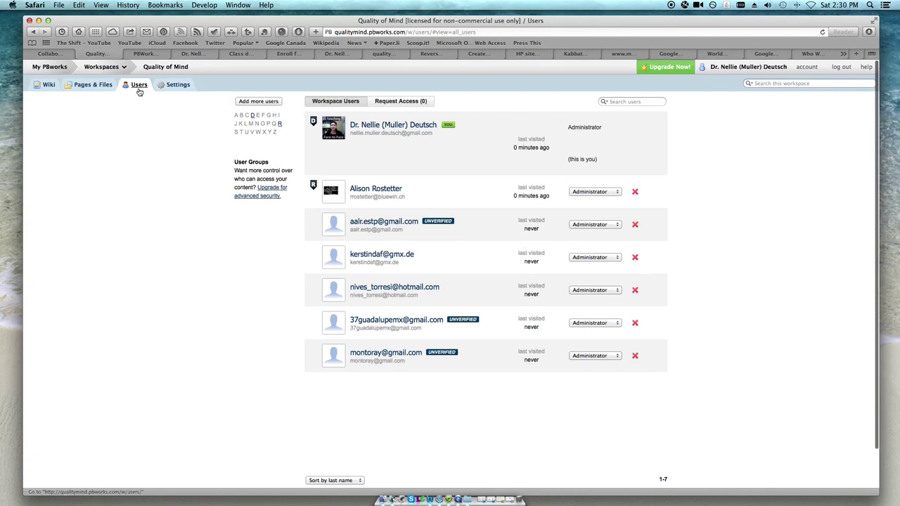
left_click(44, 85)
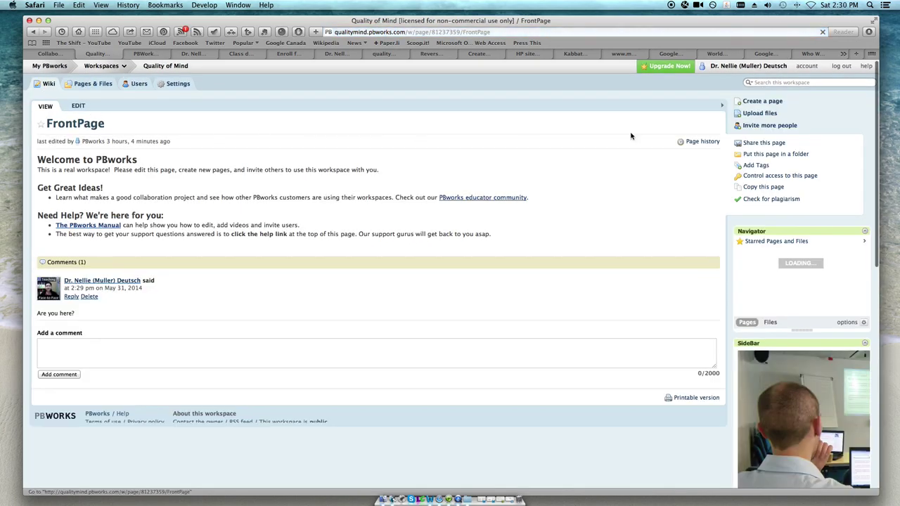
- Open the FrontPage for editing and delete all of its default welcome text
scroll(755, 290, "down", 5)
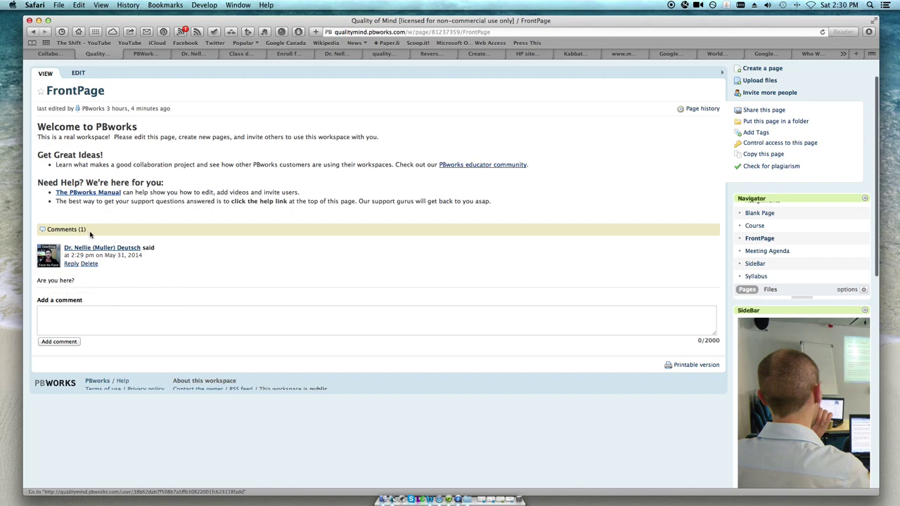
left_click(98, 324)
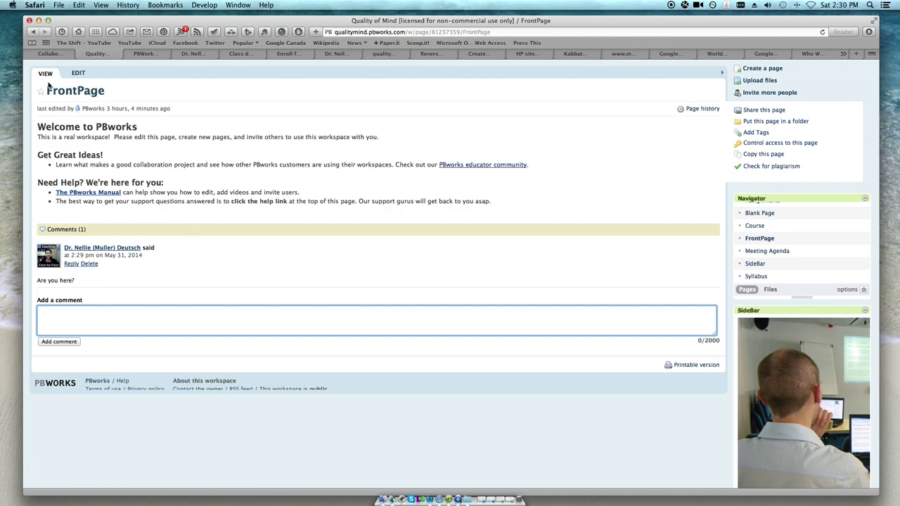
left_click(78, 74)
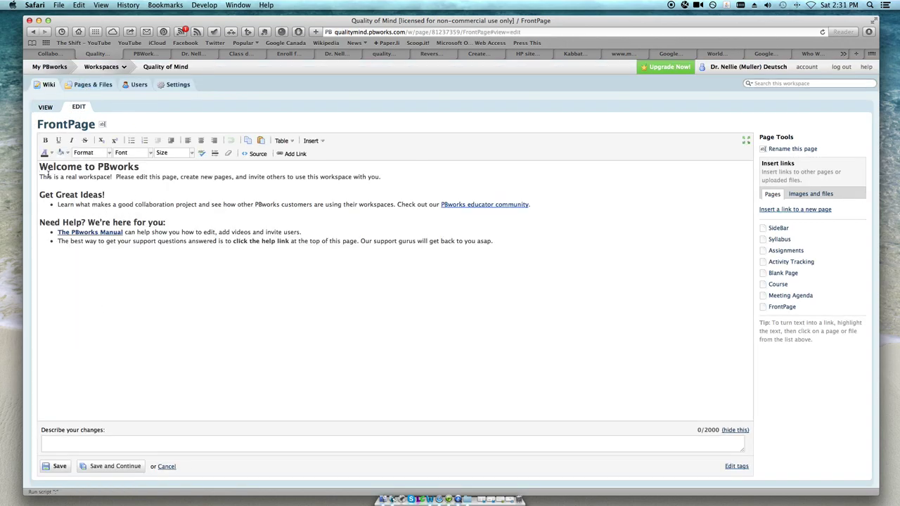
left_click_drag(40, 167, 492, 242)
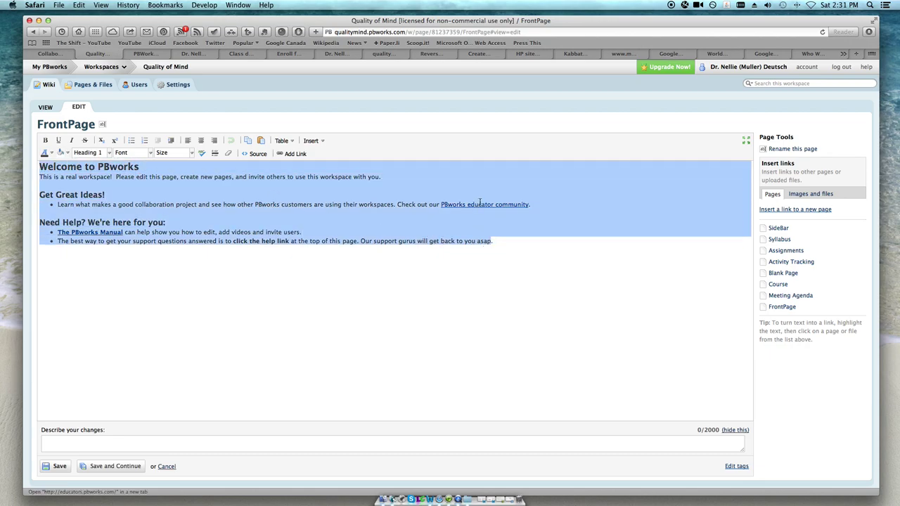
left_click(444, 204)
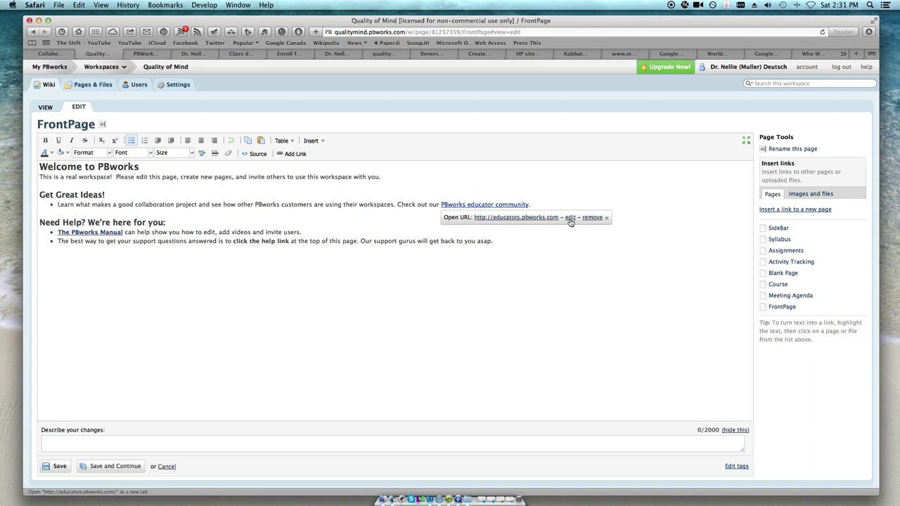
left_click(211, 222)
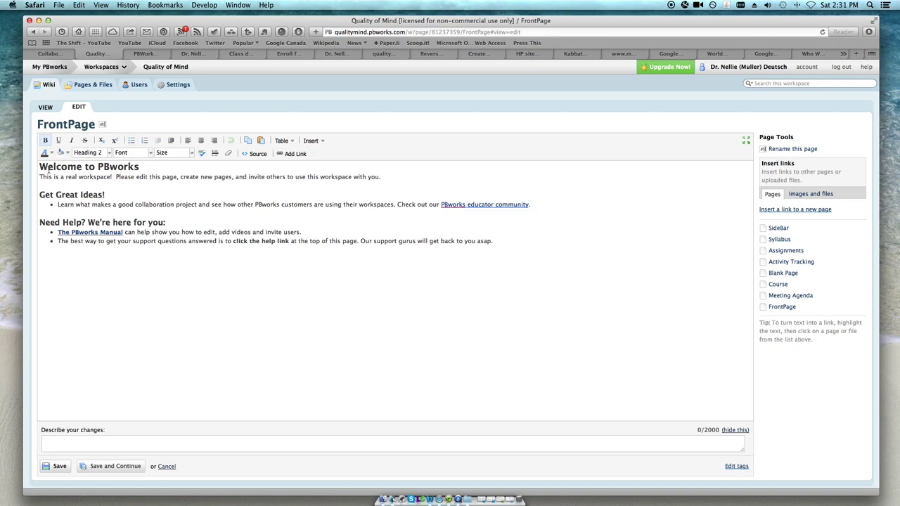
left_click_drag(40, 166, 490, 248)
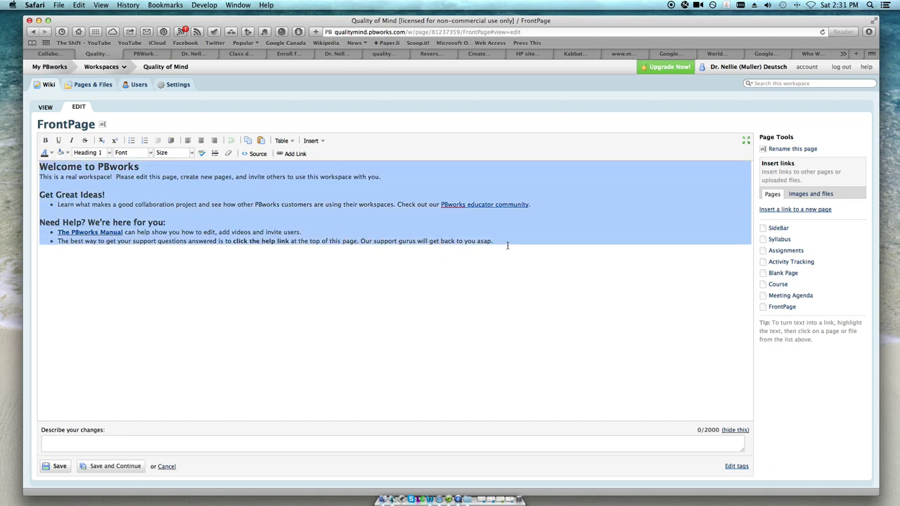
key("Delete")
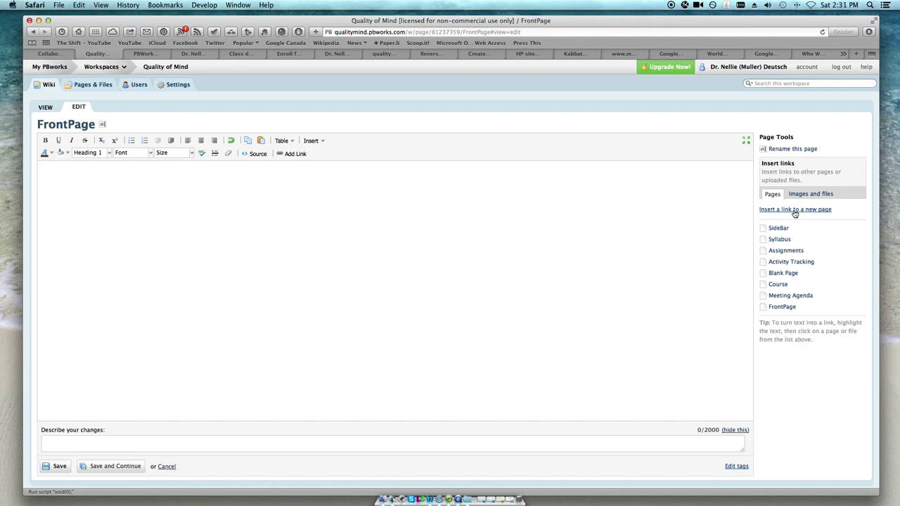
- Write "Feel free to add to this page." on the FrontPage, save it and return to the page view
left_click(51, 189)
type("Feel free to add")
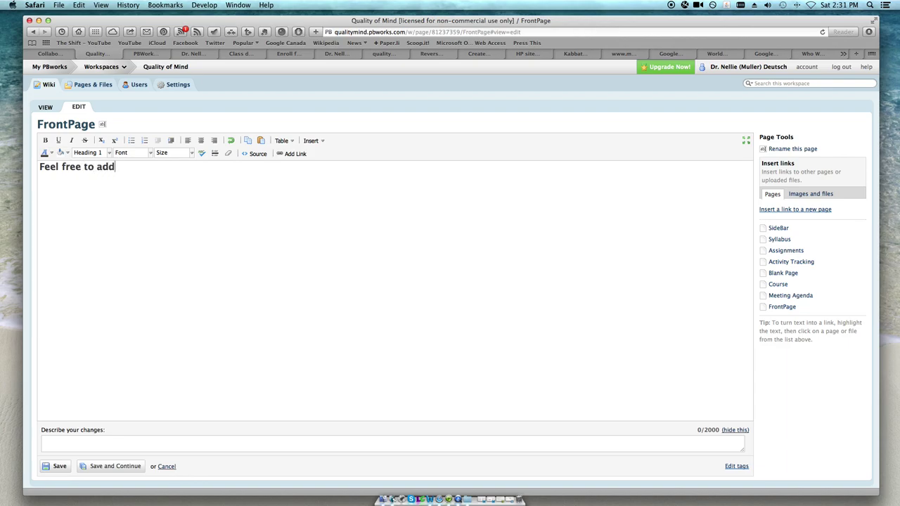
type(" to this page.")
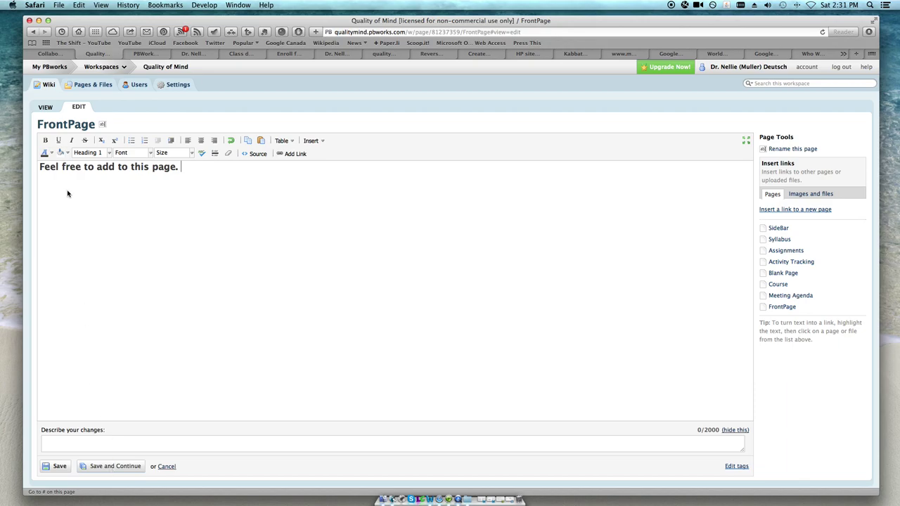
left_click(121, 466)
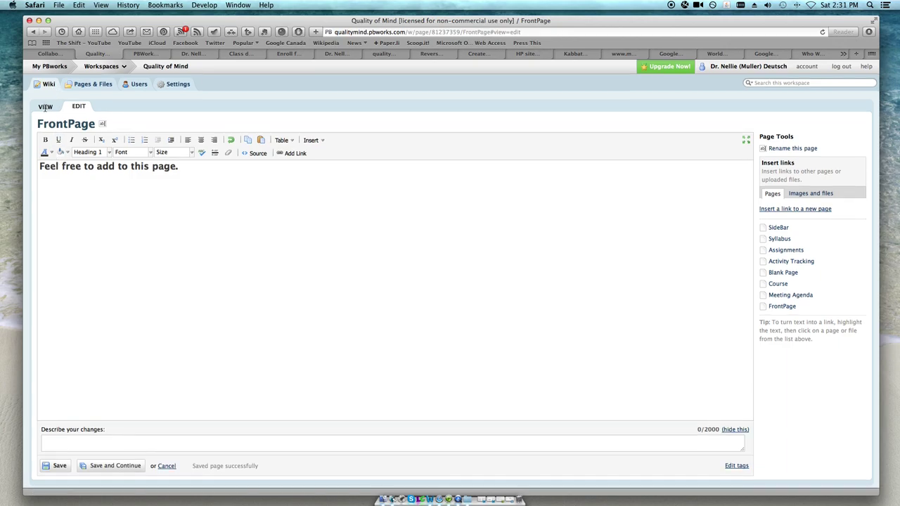
left_click(45, 107)
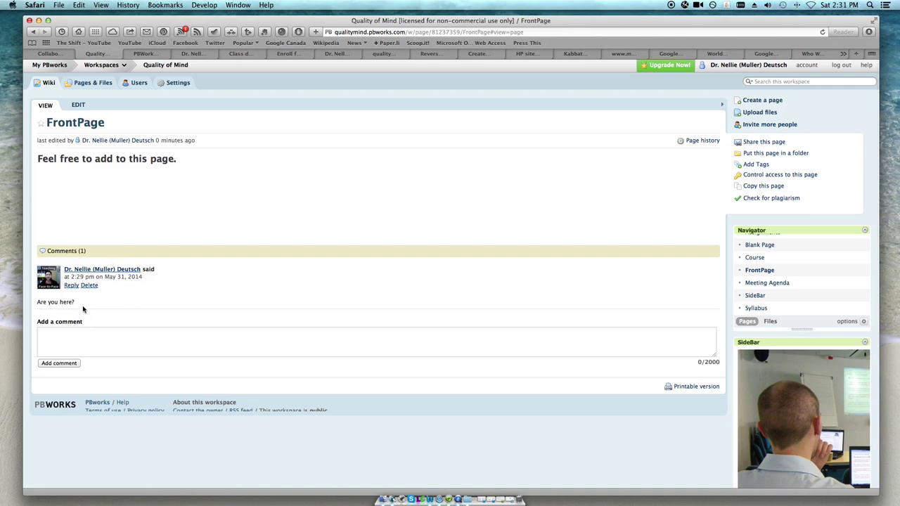
- Check the list of workspace users for their verification status and last visits
left_click(140, 84)
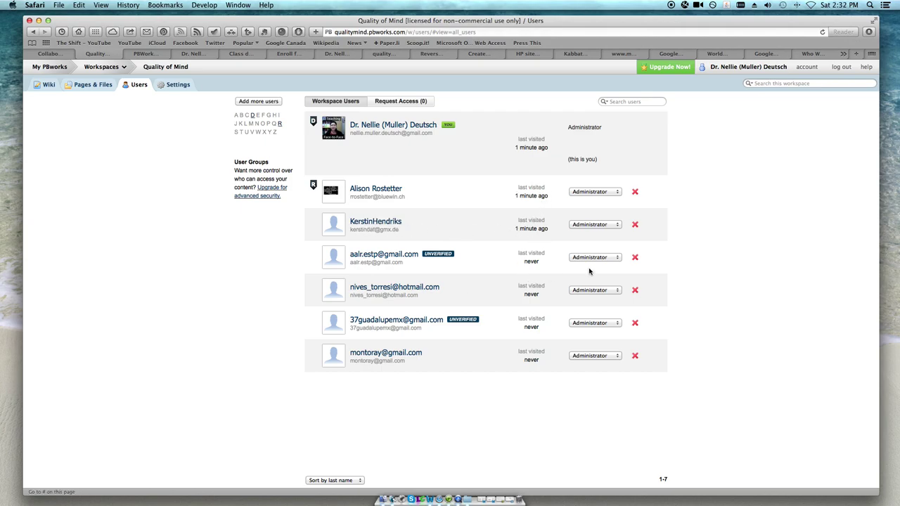
scroll(520, 274, "down", 2)
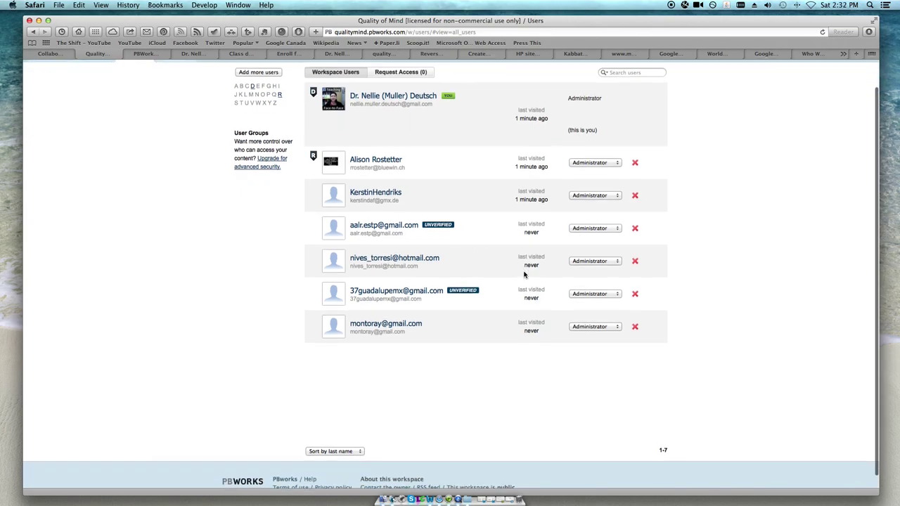
scroll(540, 321, "up", 2)
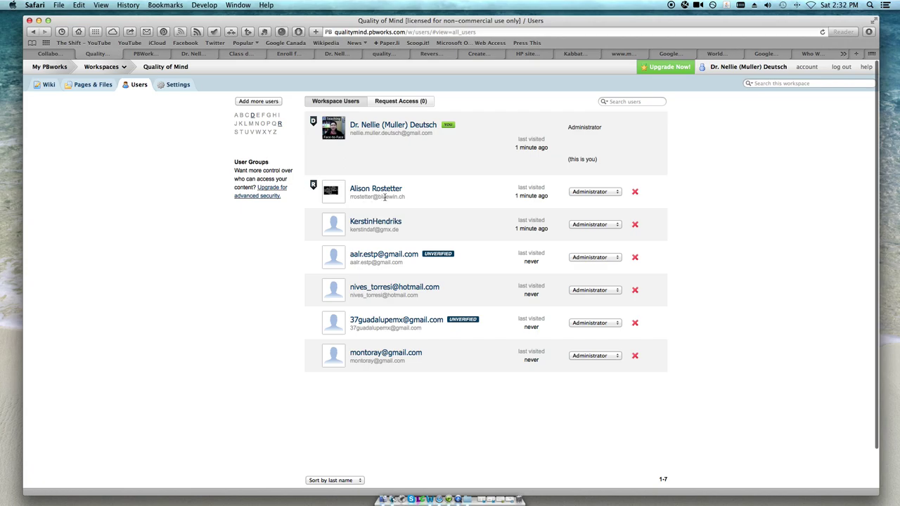
- Go back to the FrontPage, read through its comments and reload the page to check for new ones
left_click(46, 85)
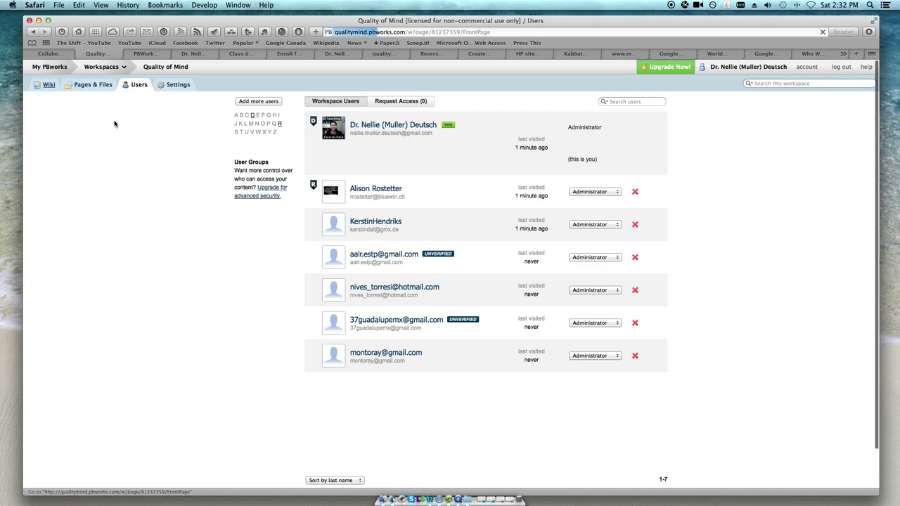
scroll(106, 260, "down", 2)
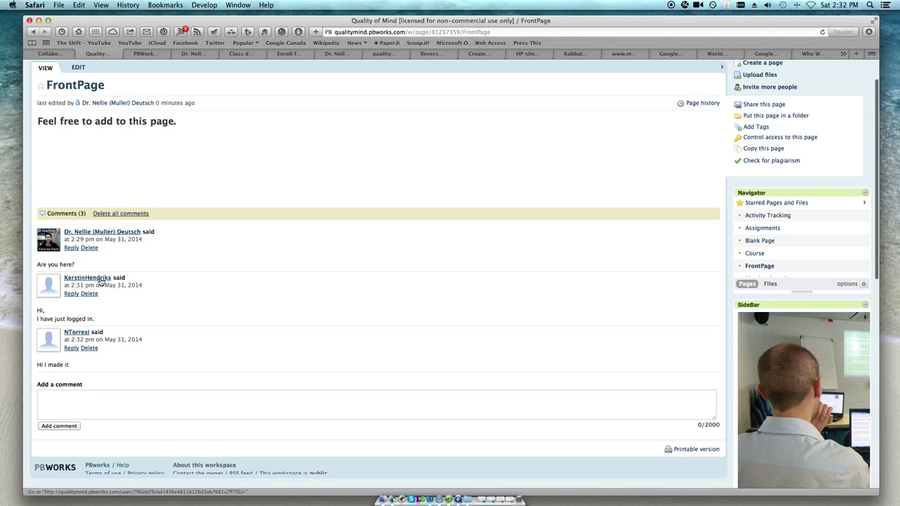
scroll(84, 302, "down", 2)
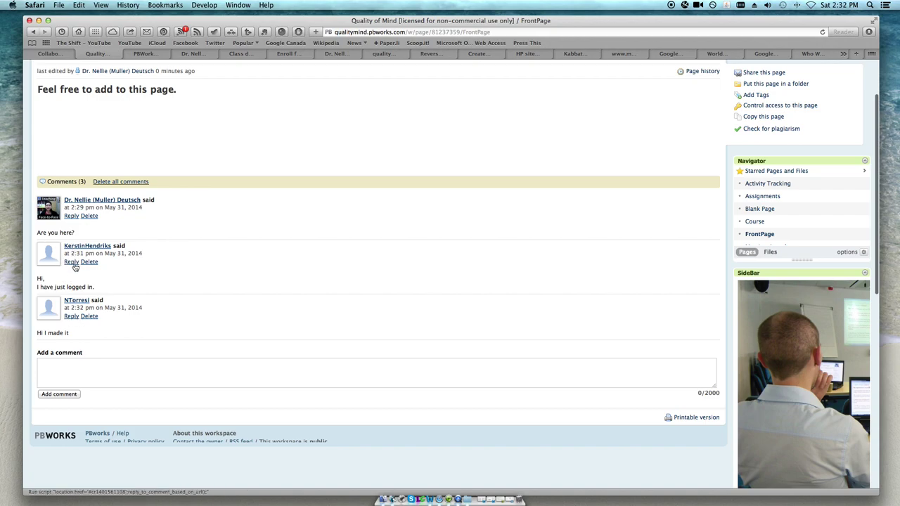
left_click(49, 367)
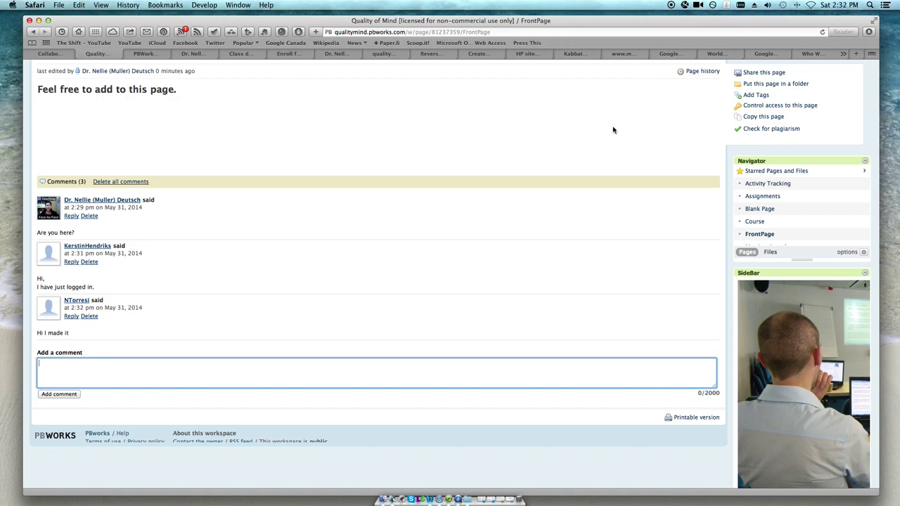
scroll(613, 130, "up", 3)
scroll(169, 405, "down", 4)
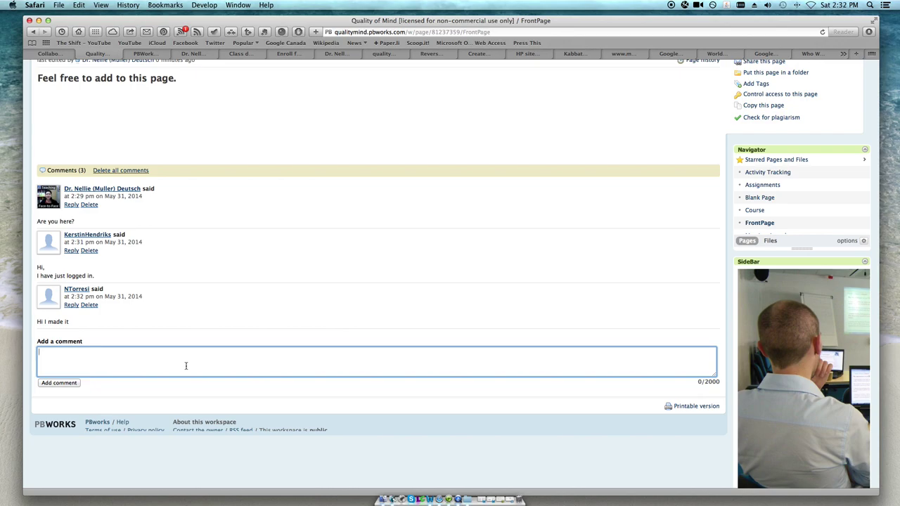
scroll(186, 366, "up", 1)
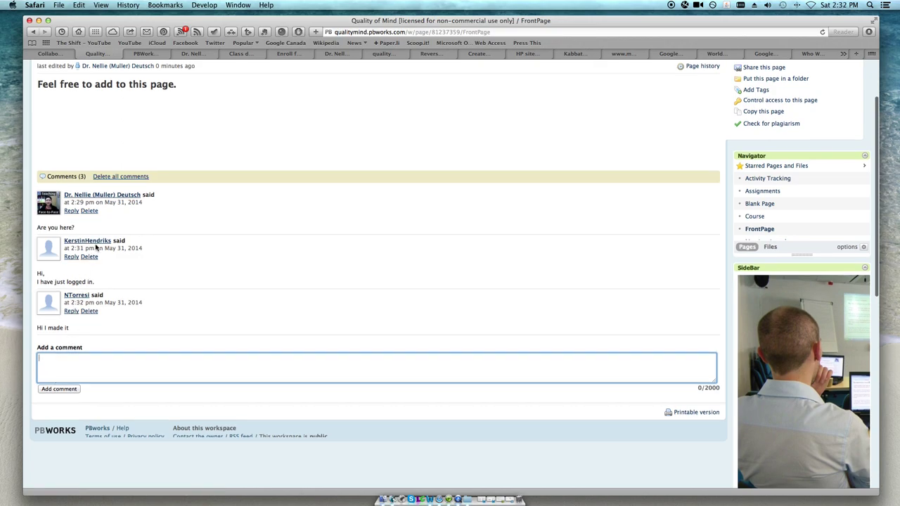
scroll(63, 366, "up", 1)
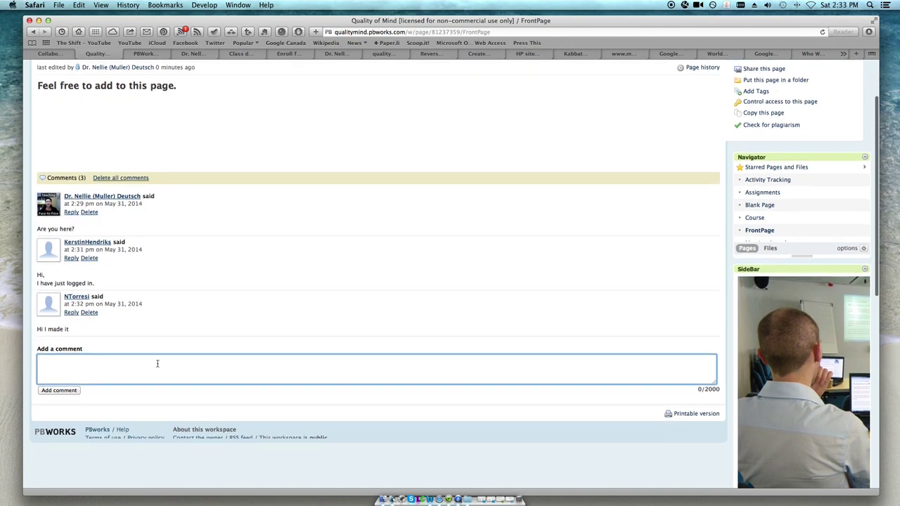
scroll(69, 370, "down", 1)
scroll(61, 368, "down", 1)
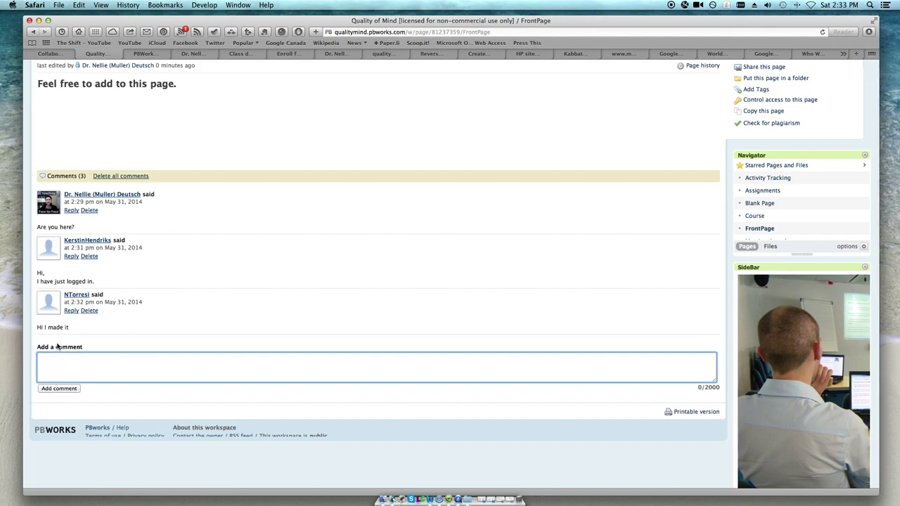
left_click(823, 32)
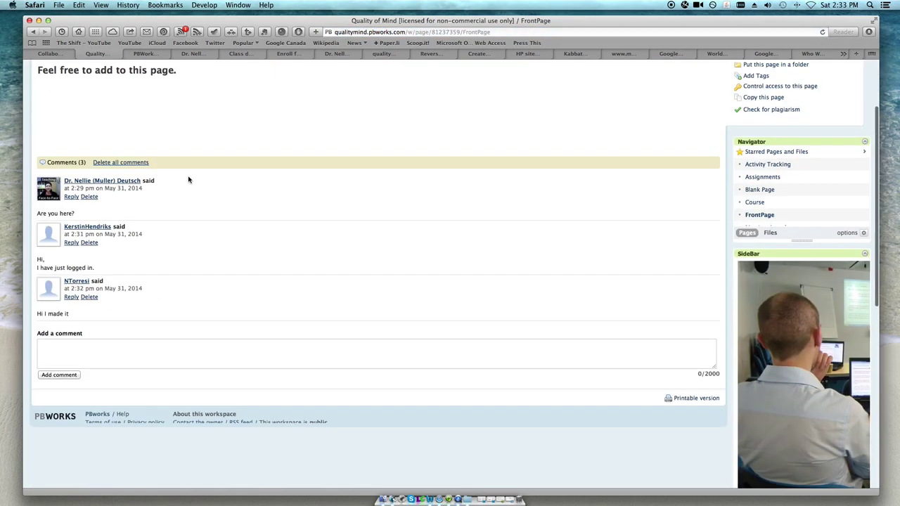
scroll(188, 165, "up", 2)
scroll(105, 155, "up", 2)
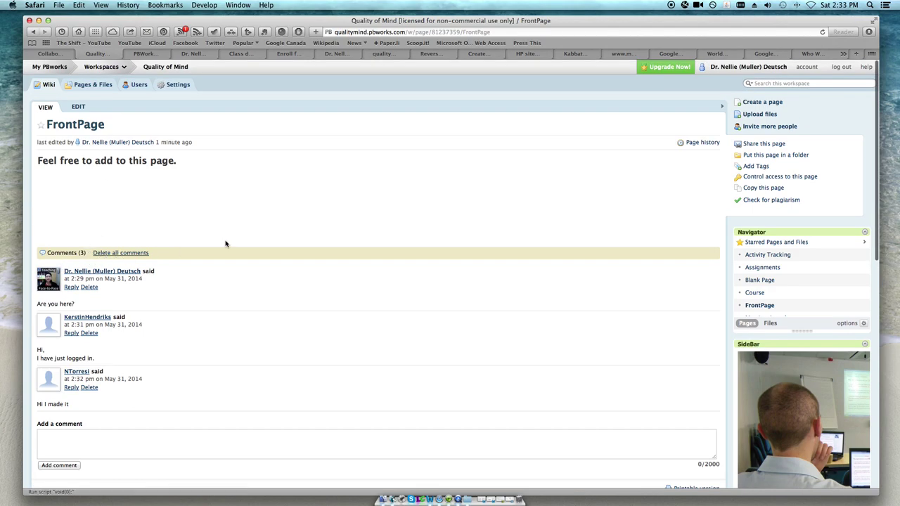
- Open the workspace's pending access request, approve the user and assign the Administrator role
left_click(138, 84)
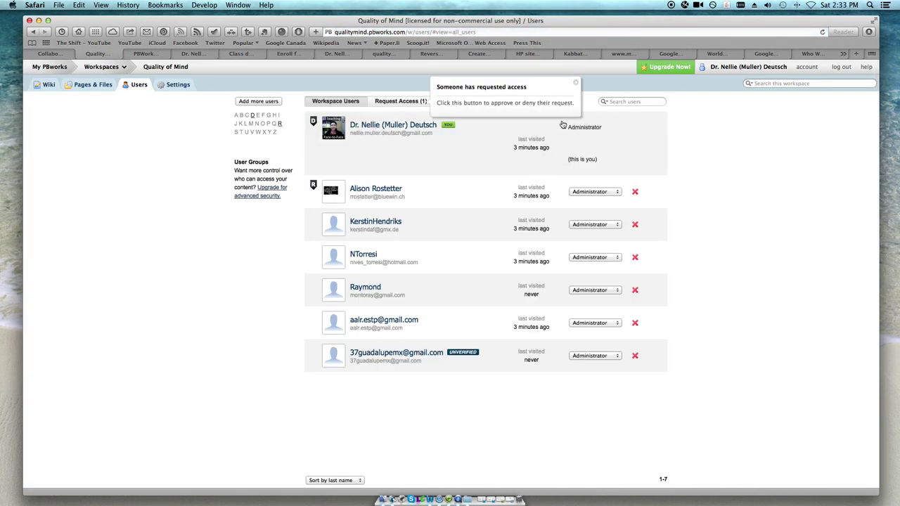
left_click(516, 88)
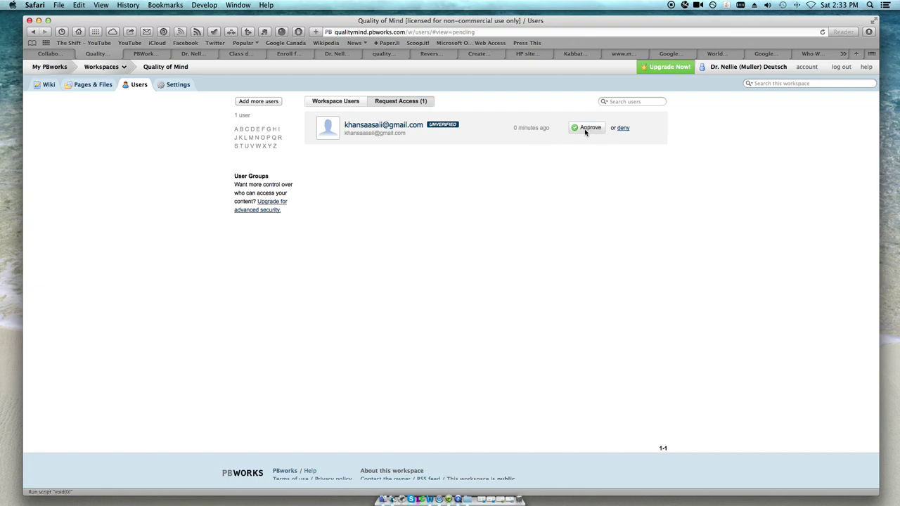
left_click(590, 129)
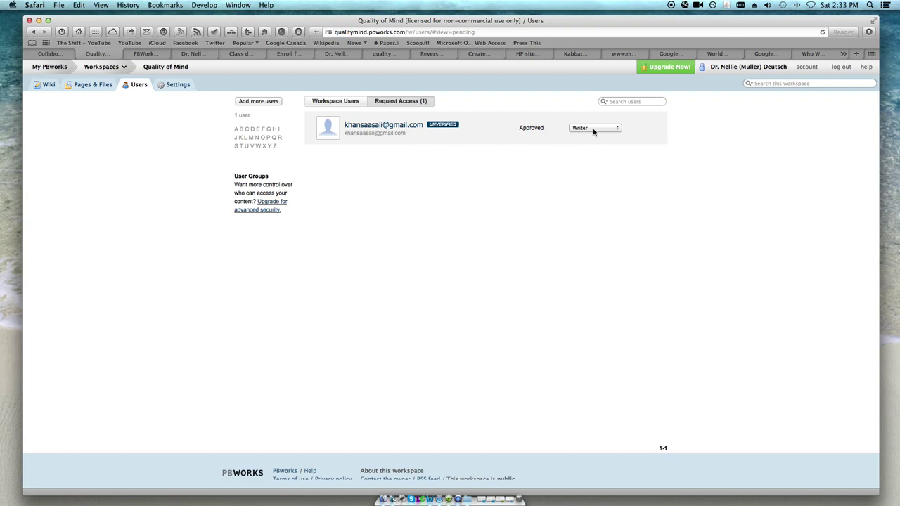
left_click(616, 130)
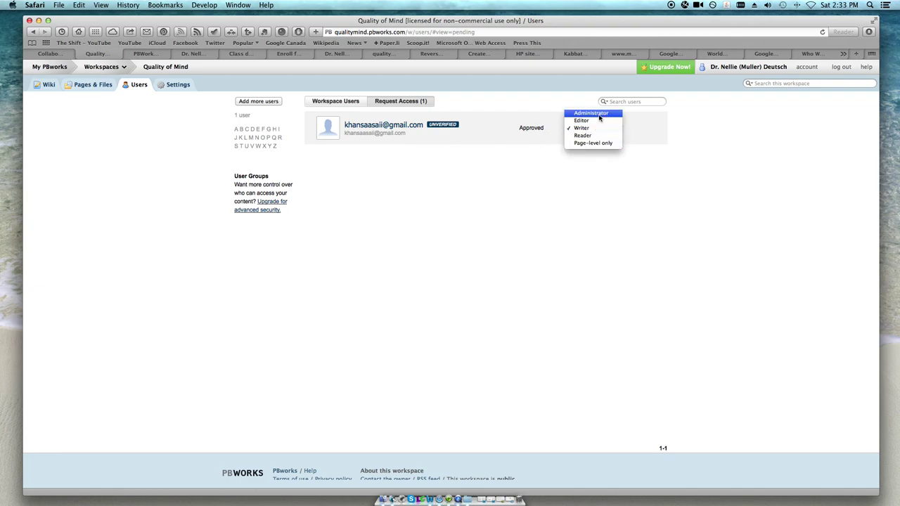
left_click(599, 115)
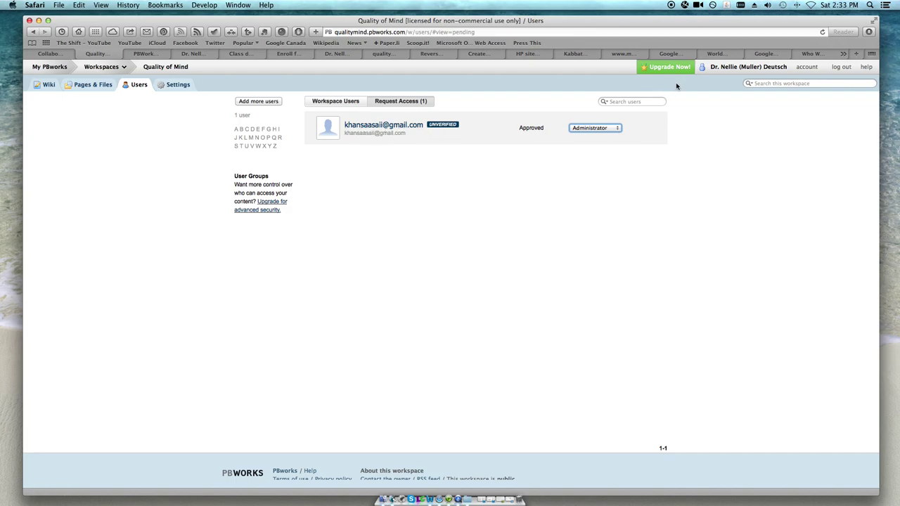
- Refresh the access requests and look over the full list of workspace users
left_click(820, 33)
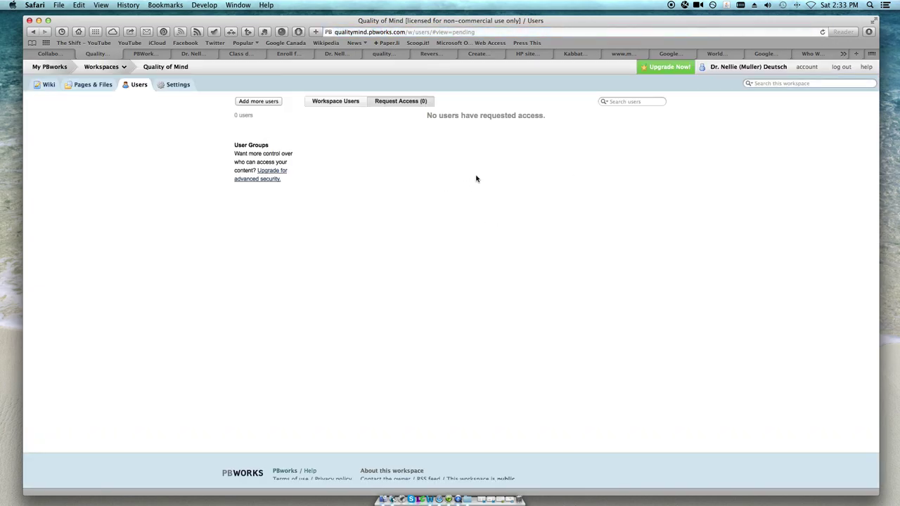
left_click(335, 103)
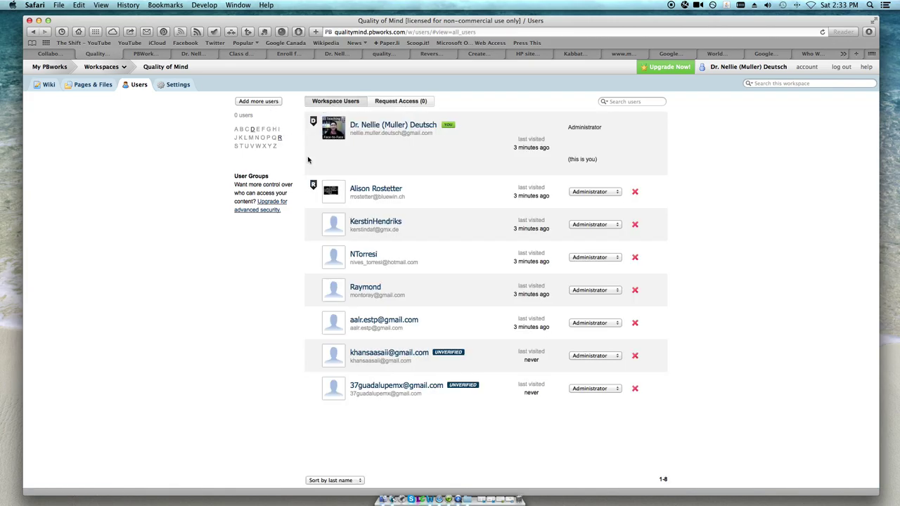
scroll(382, 186, "down", 1)
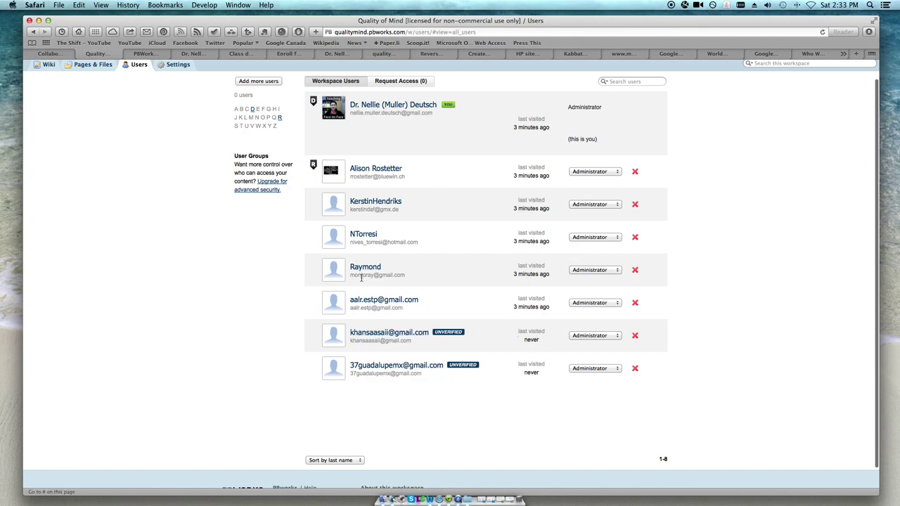
- Go back to the FrontPage and post the comment "What do you think of PBworks so far?"
left_click(57, 64)
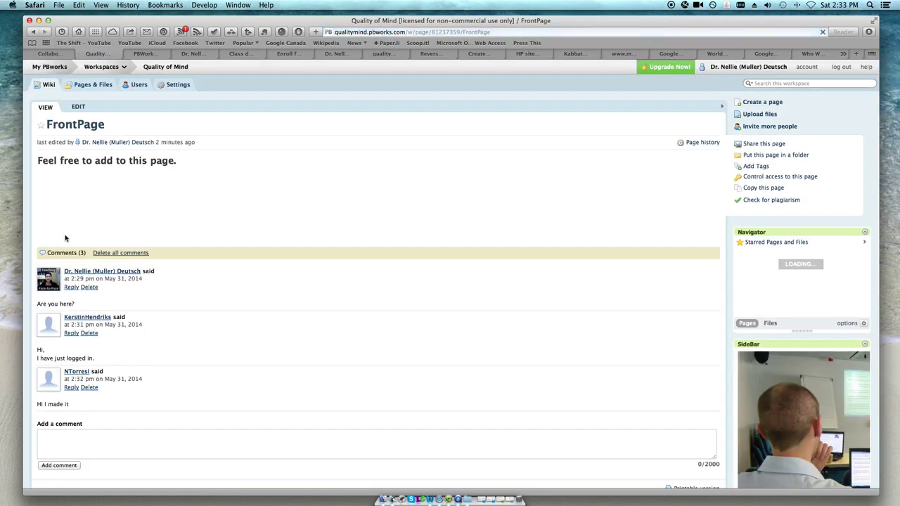
scroll(88, 349, "down", 2)
left_click(60, 386)
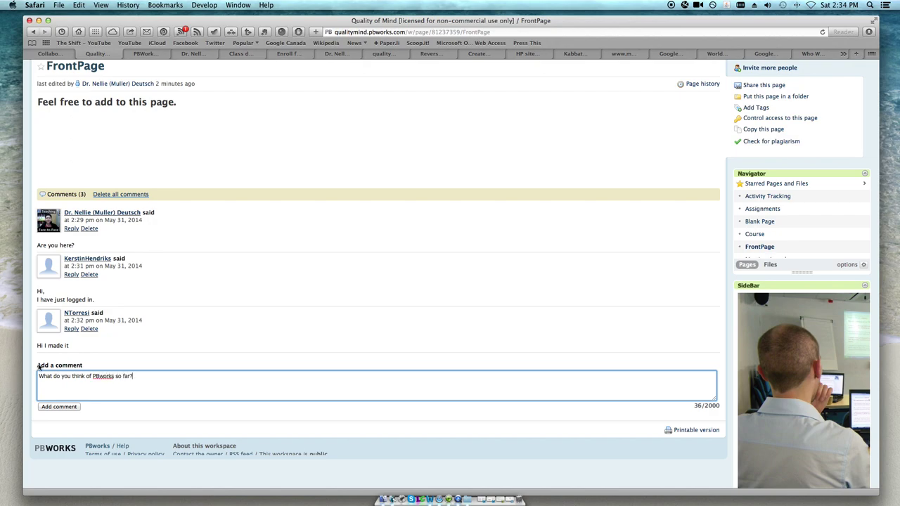
left_click(57, 407)
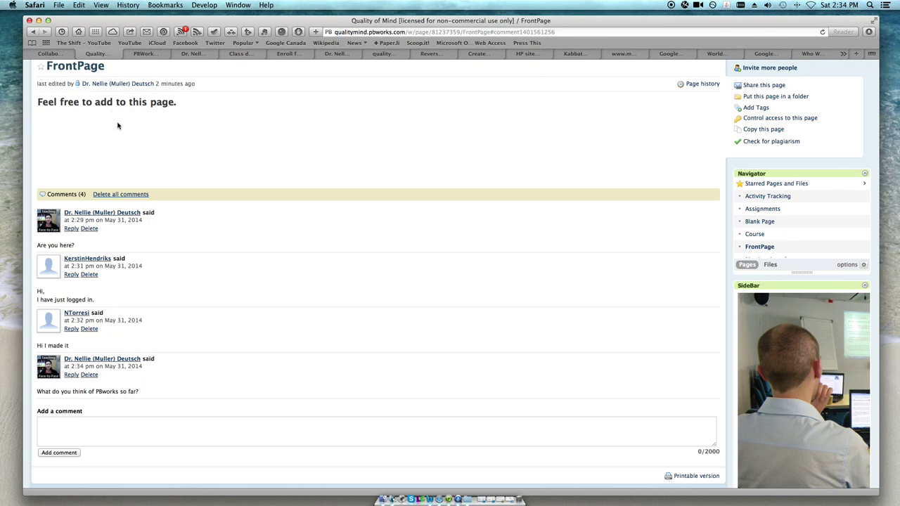
- Open the FrontPage for editing, reload the editor, and show it in its maximized view and back
scroll(851, 149, "up", 2)
left_click(78, 106)
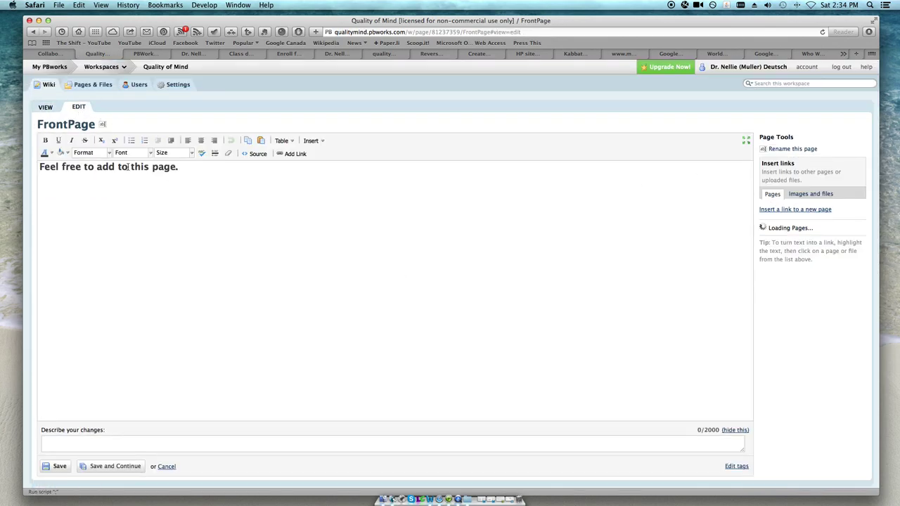
left_click(186, 170)
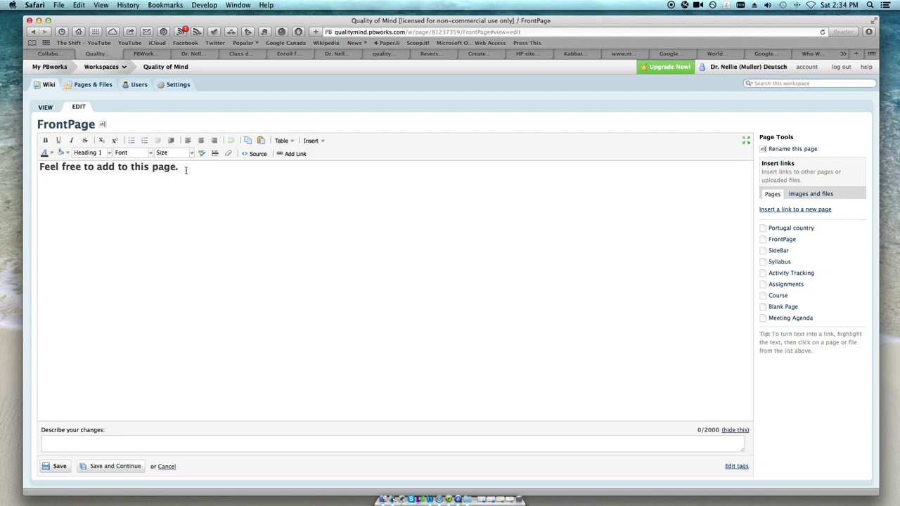
key("Return")
key("BackSpace")
left_click(822, 33)
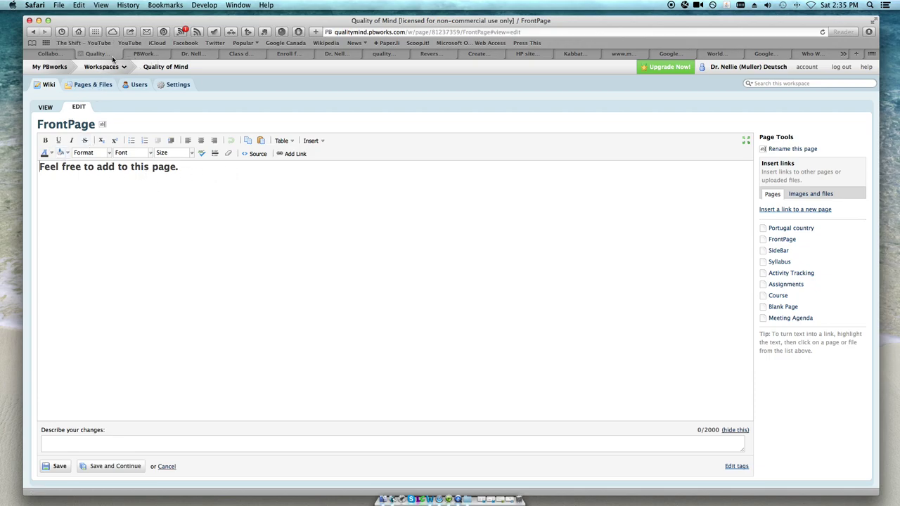
left_click(746, 142)
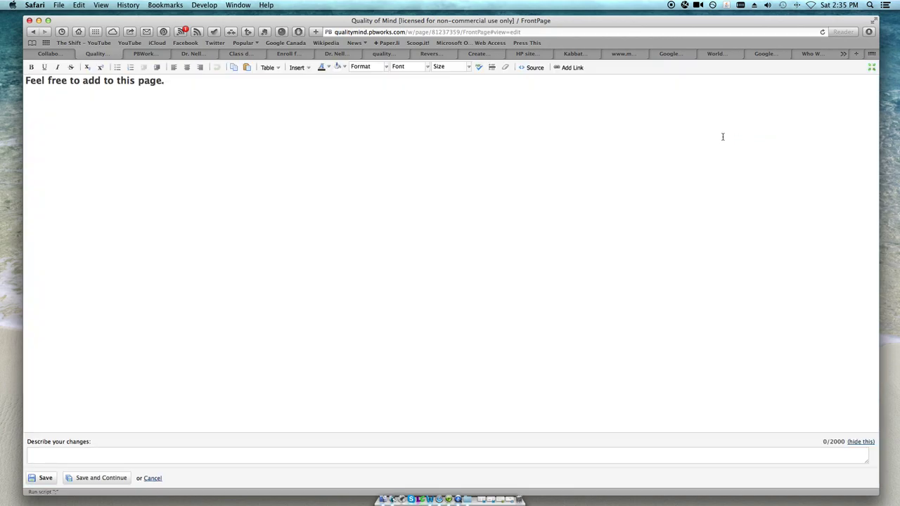
left_click(872, 68)
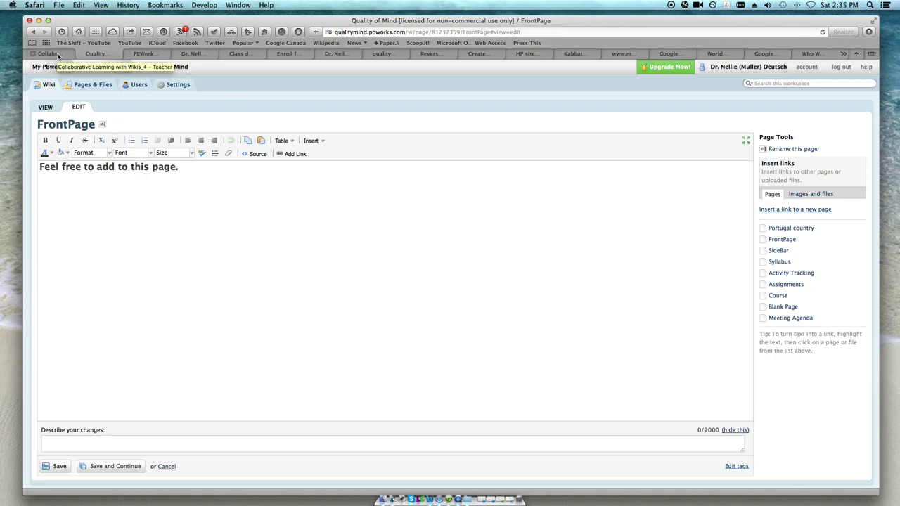
- Open the workspace users, dismiss the error message and check the pending access requests
left_click(139, 84)
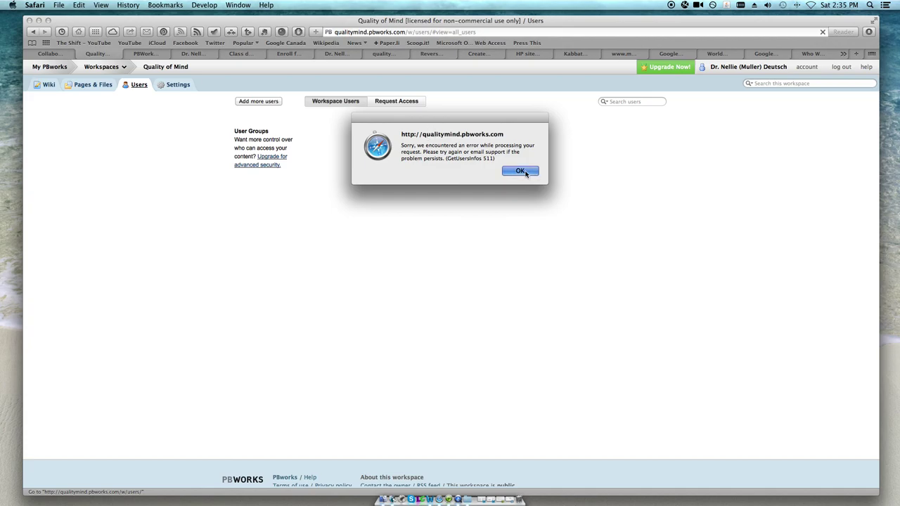
left_click(520, 171)
left_click(397, 103)
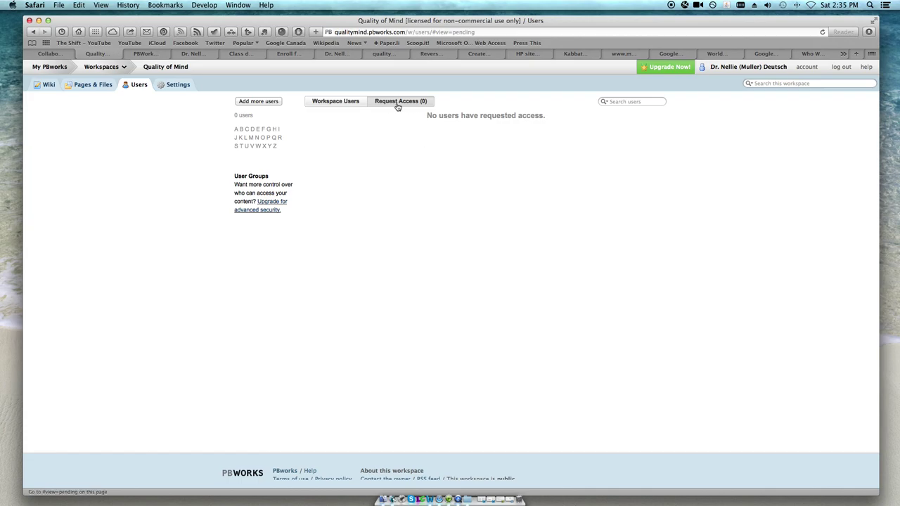
left_click(51, 55)
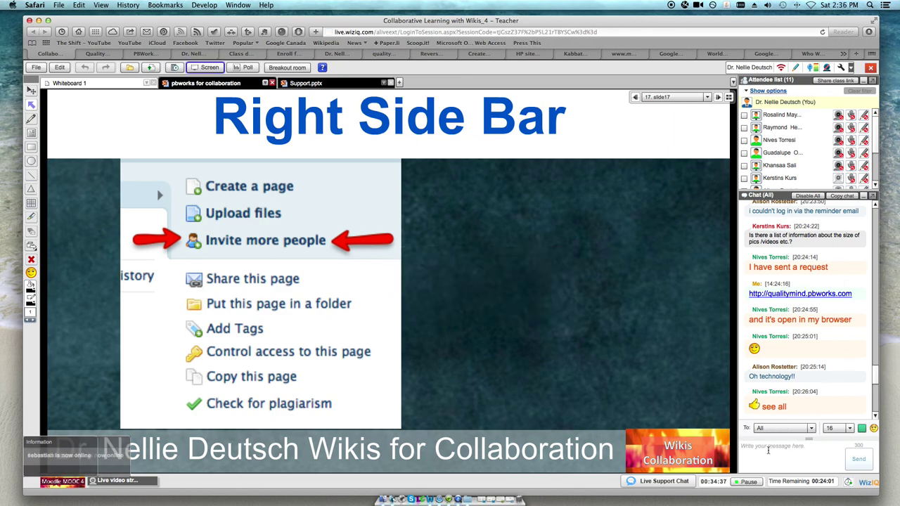
type("http://qualitymind.pbworks.com")
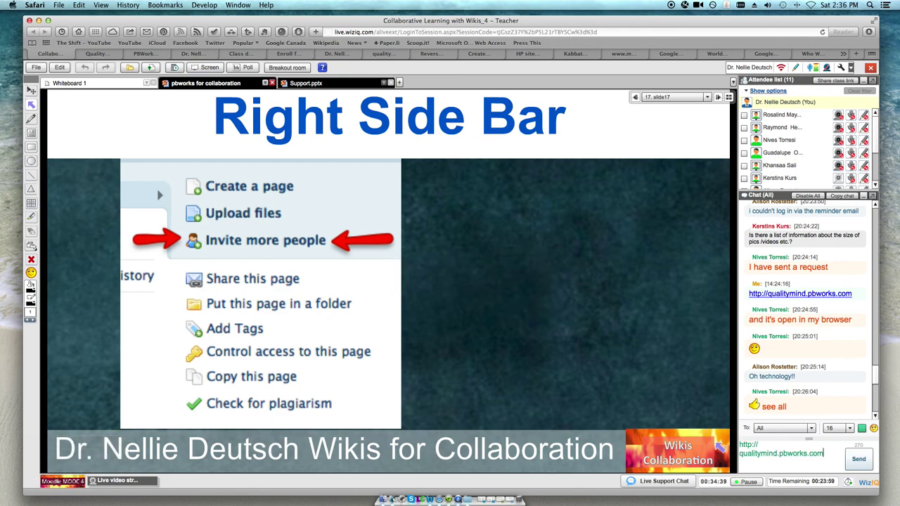
key("Return")
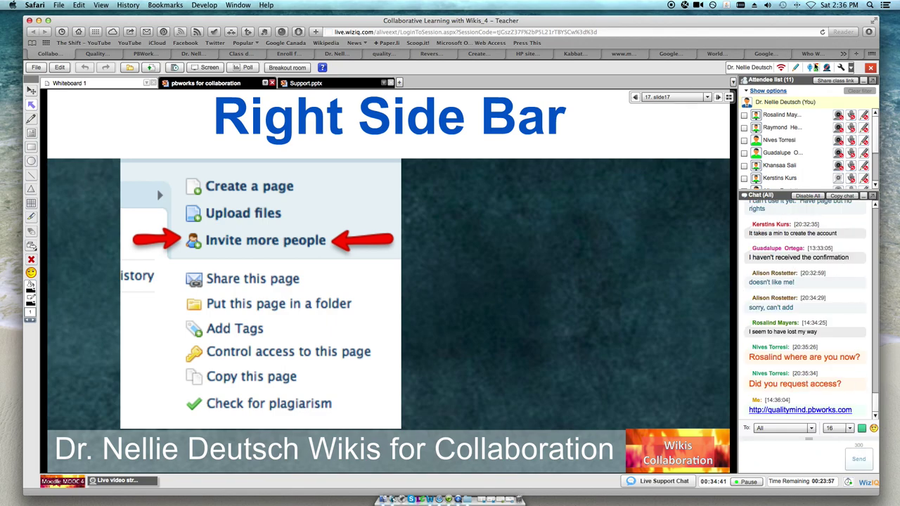
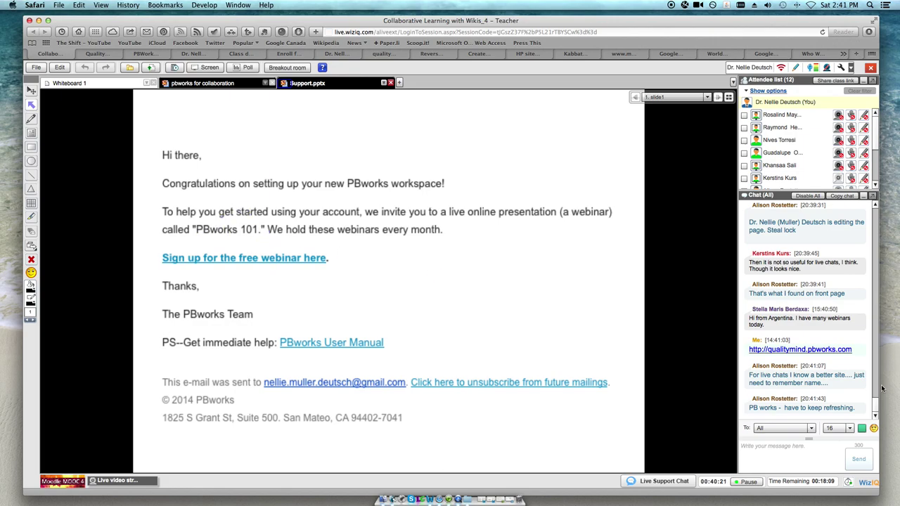
- Set up the whiteboard's rectangle tool with a bright green border and a line size of 4
left_click(763, 452)
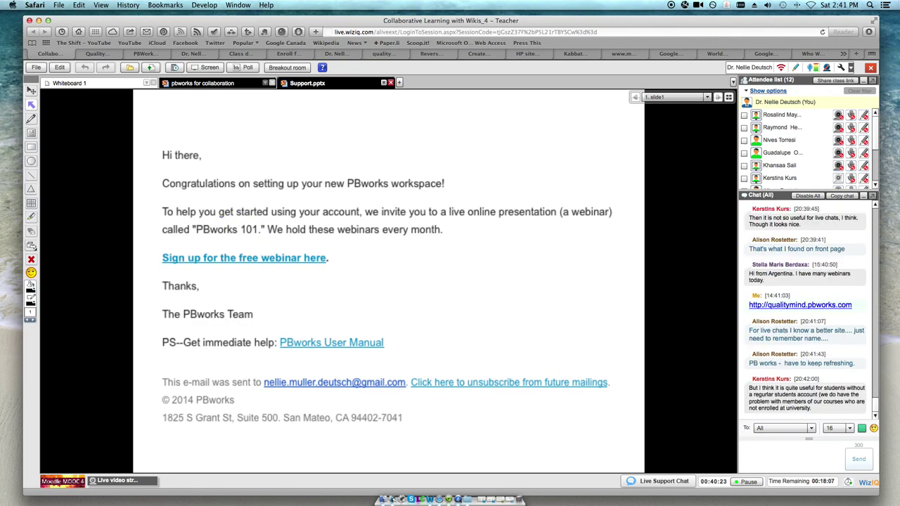
left_click(32, 302)
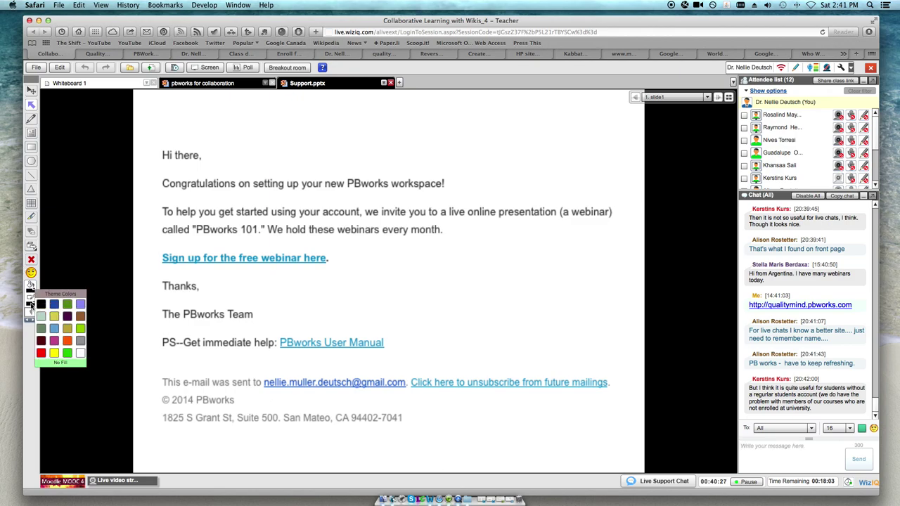
left_click(33, 306)
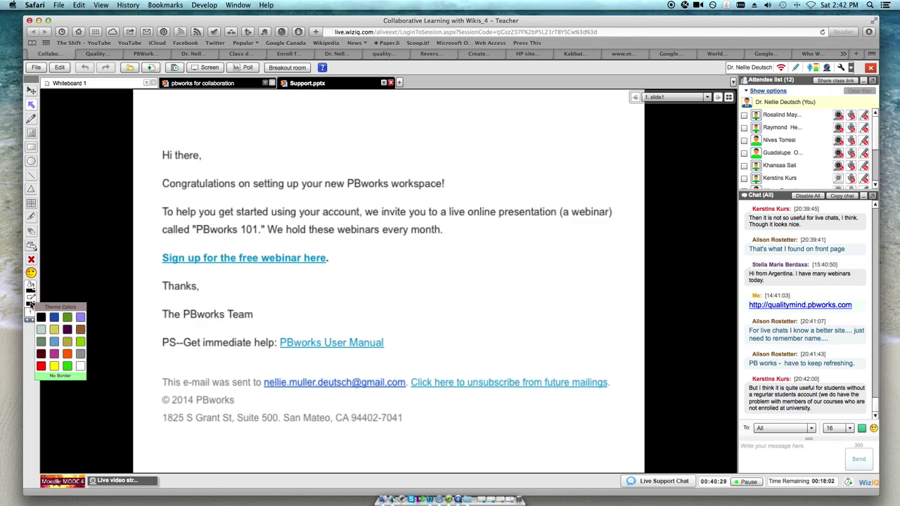
left_click(67, 365)
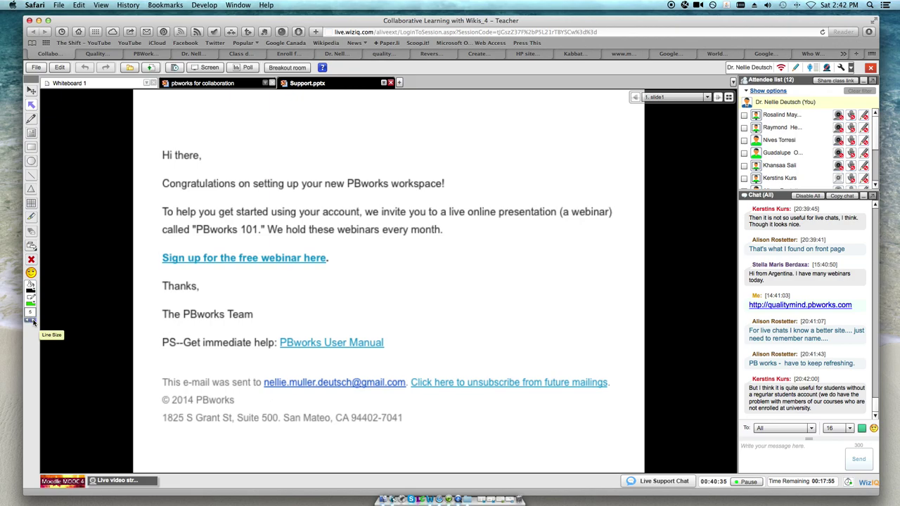
left_click(31, 149)
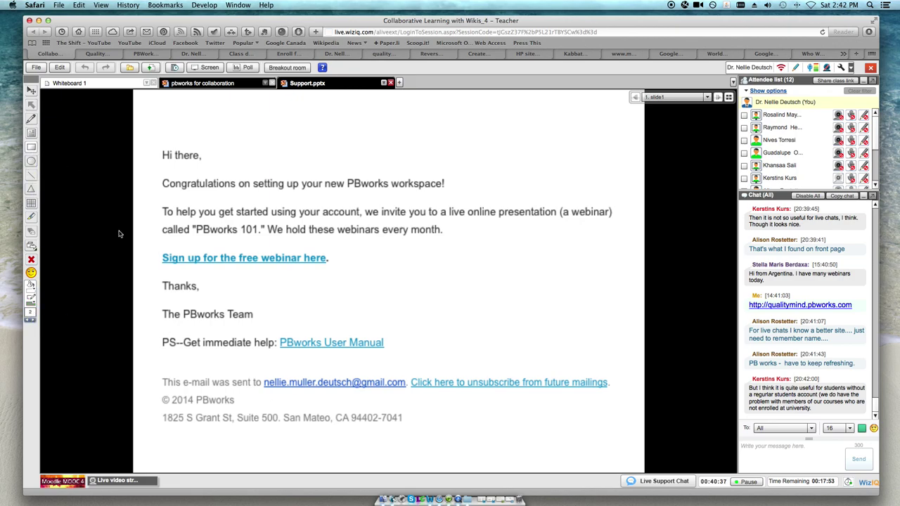
left_click(33, 305)
left_click(69, 366)
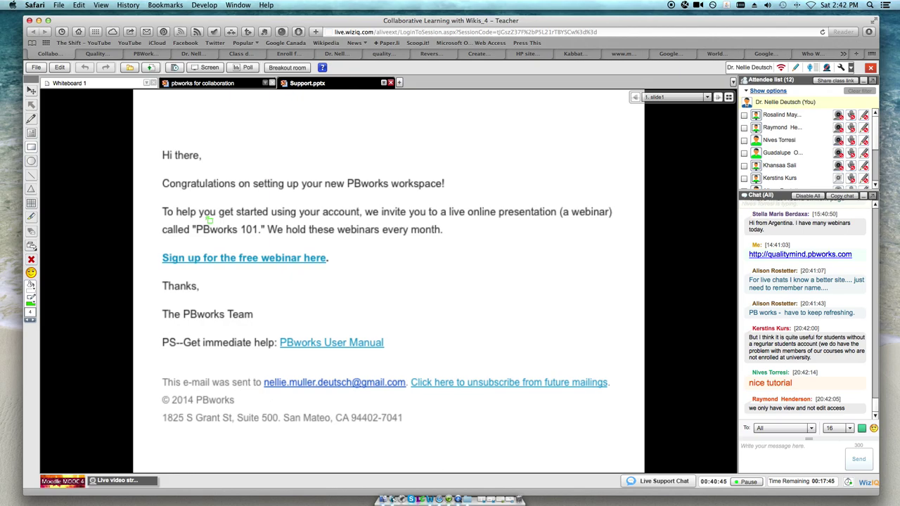
- Draw green rectangles around "PBworks 101.", "webinars every month", "Sign up for the free webinar here" and "PBworks User Manual" on the Support.pptx slide
mouse_move(189, 220)
left_mouse_down()
mouse_move(268, 232)
mouse_move(269, 241)
left_mouse_up()
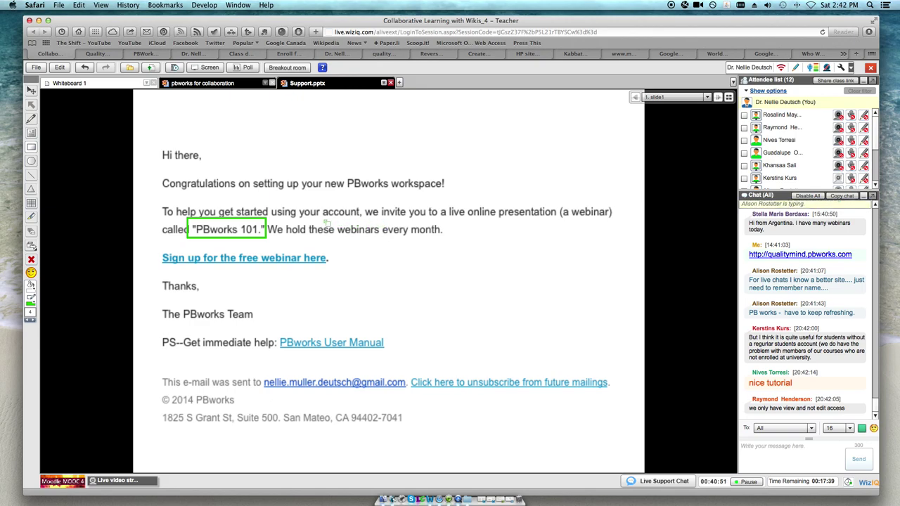
left_click_drag(335, 221, 441, 239)
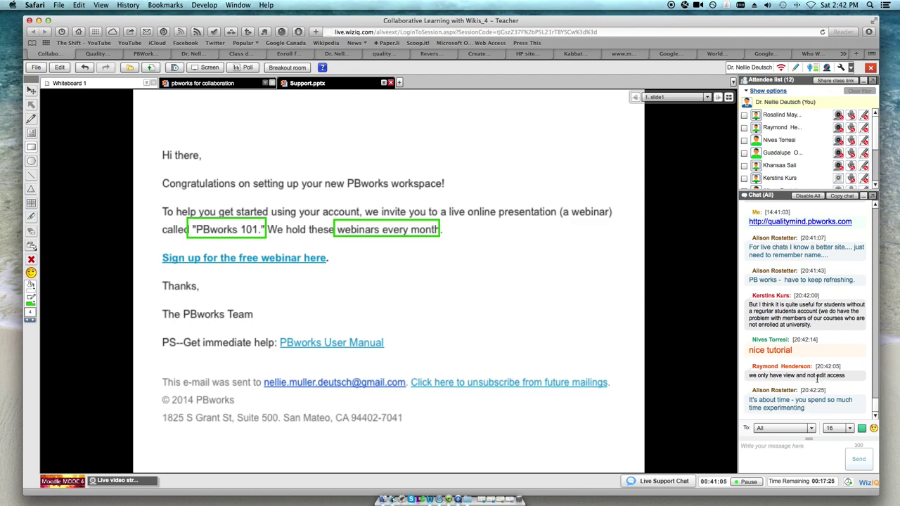
left_click(769, 443)
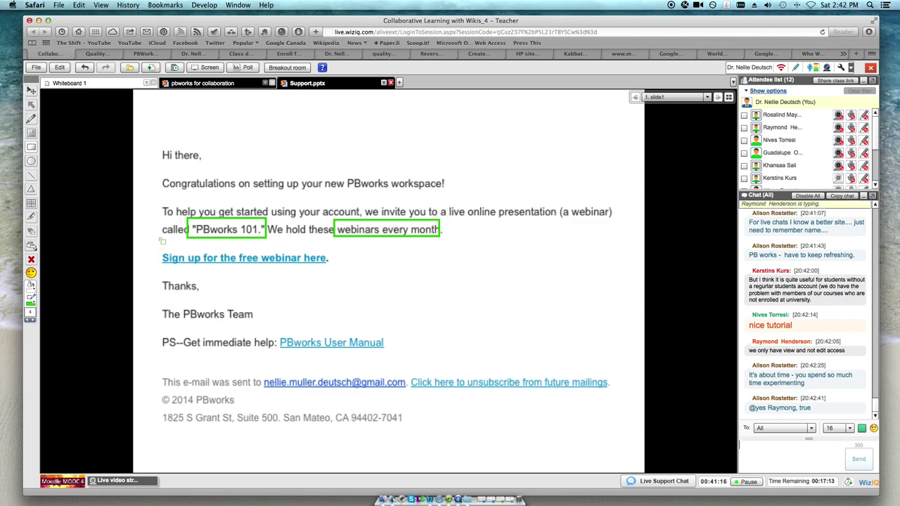
left_click_drag(157, 246, 344, 274)
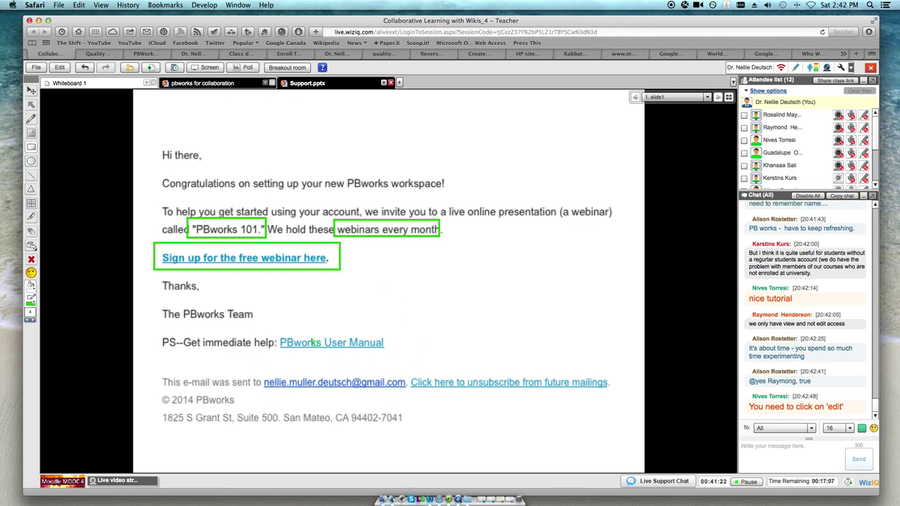
mouse_move(275, 326)
left_mouse_down()
mouse_move(356, 337)
mouse_move(387, 359)
mouse_move(389, 352)
left_mouse_up()
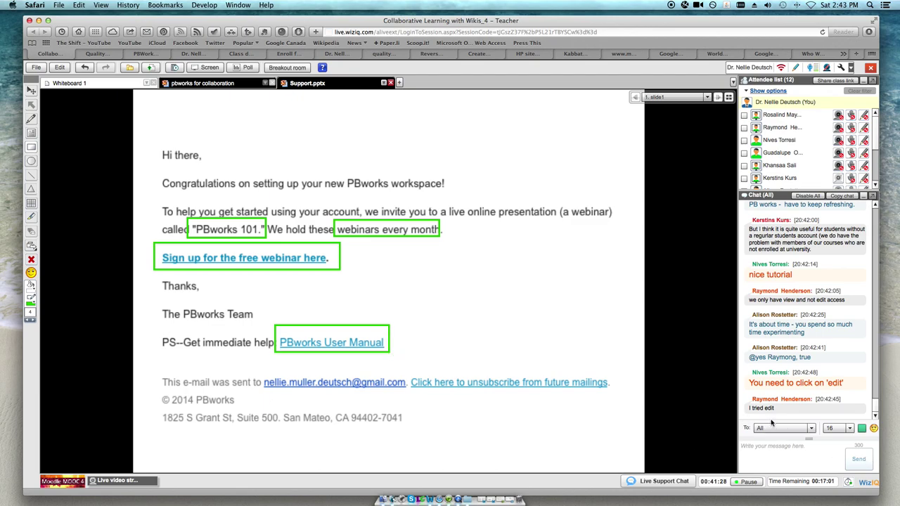
left_click(774, 444)
- Start sharing the screen with the class attendees and return to the FrontPage of the Quality of Mind workspace
left_click(209, 68)
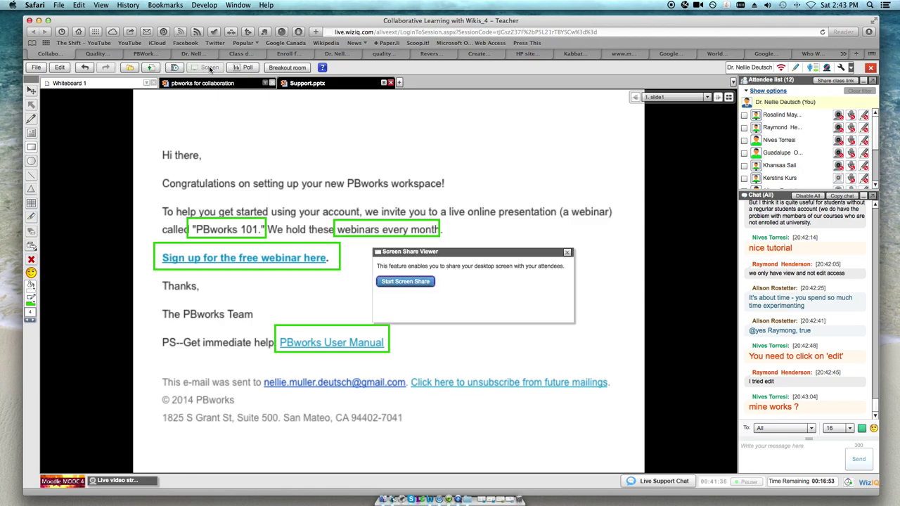
left_click(405, 280)
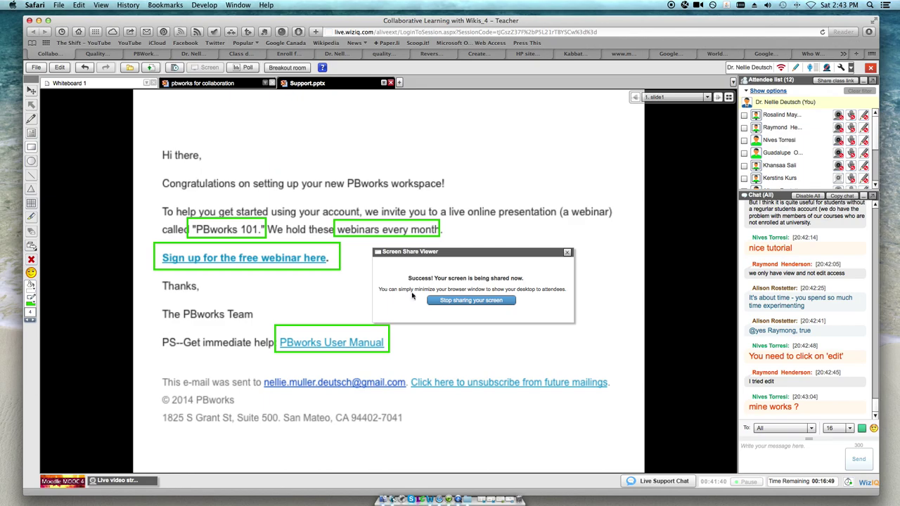
left_click(97, 54)
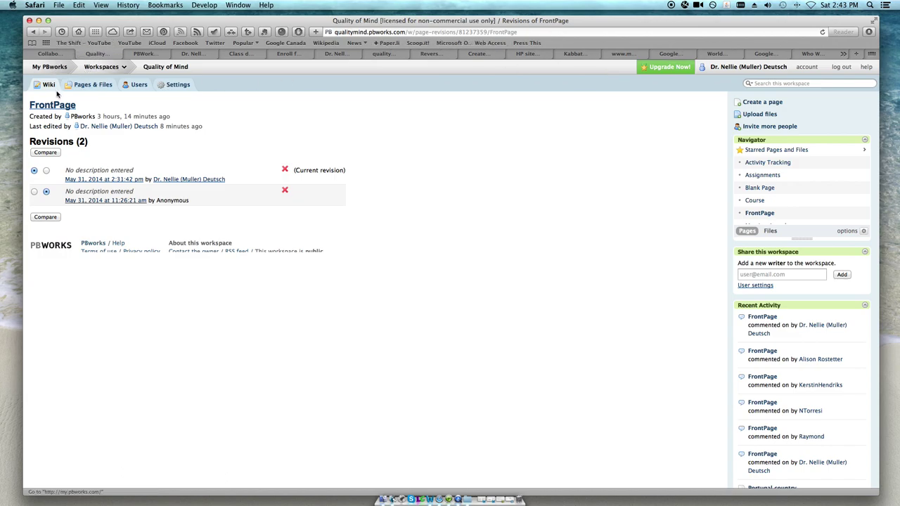
left_click(169, 69)
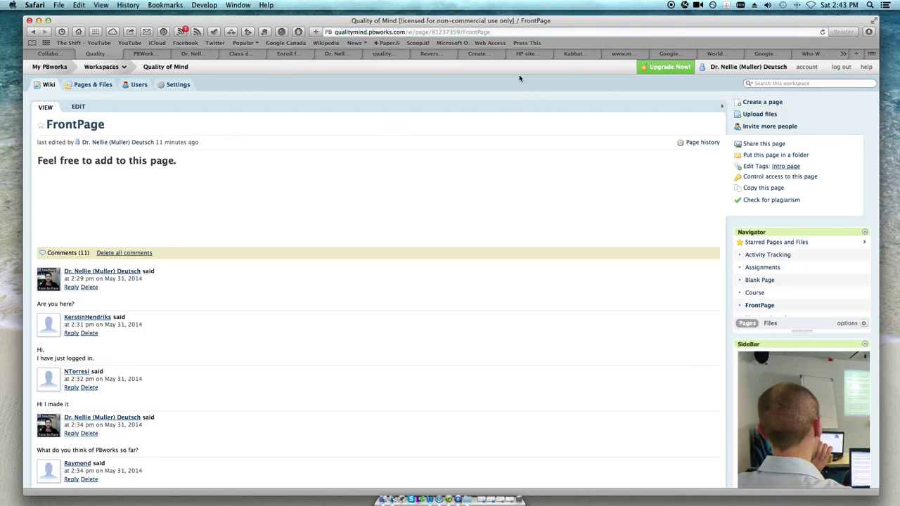
- Approve the pending workspace access request, give that user the Administrator role and reload the request list
left_click(140, 85)
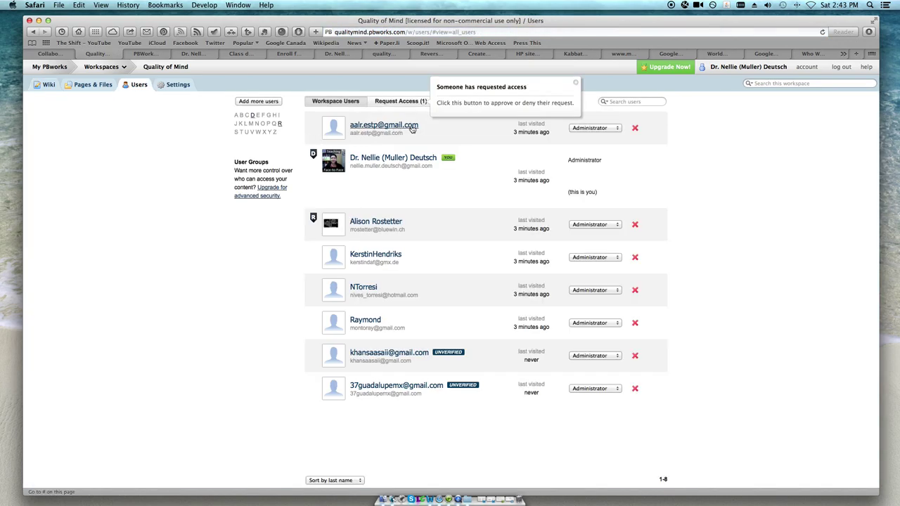
left_click(512, 91)
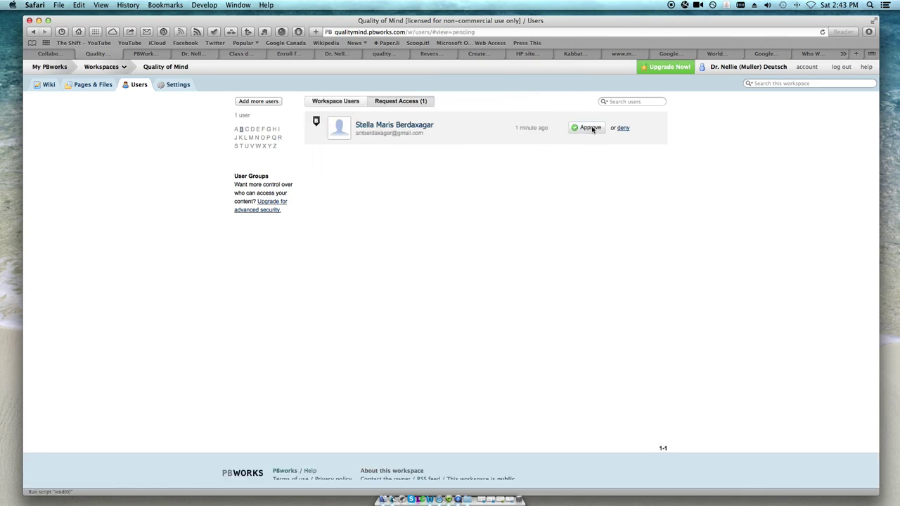
left_click(589, 128)
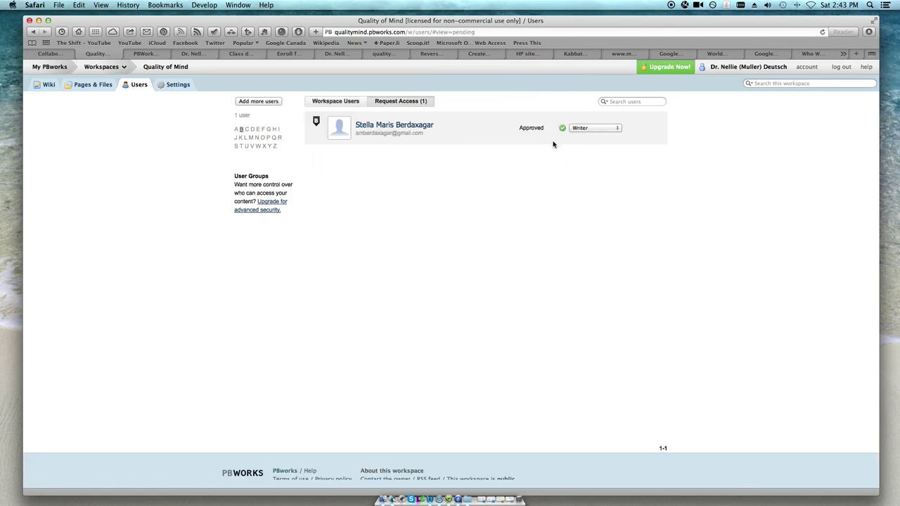
left_click(593, 129)
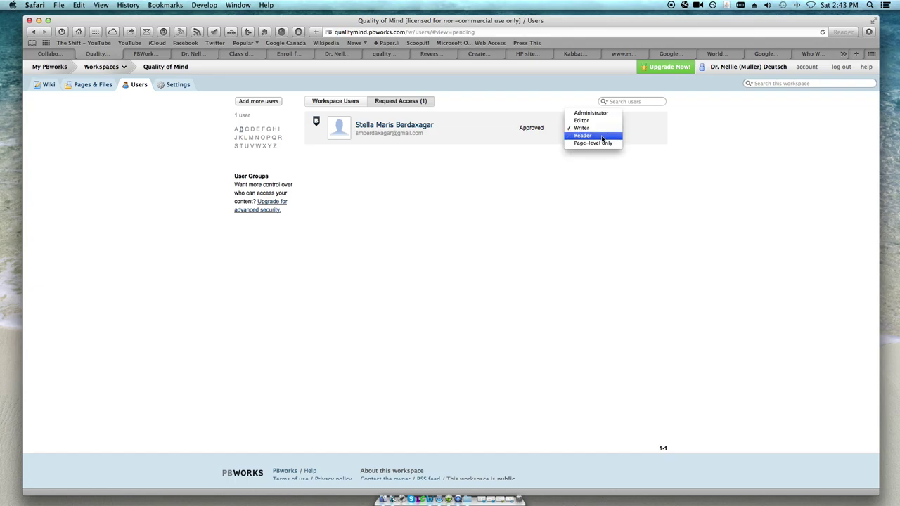
left_click(592, 113)
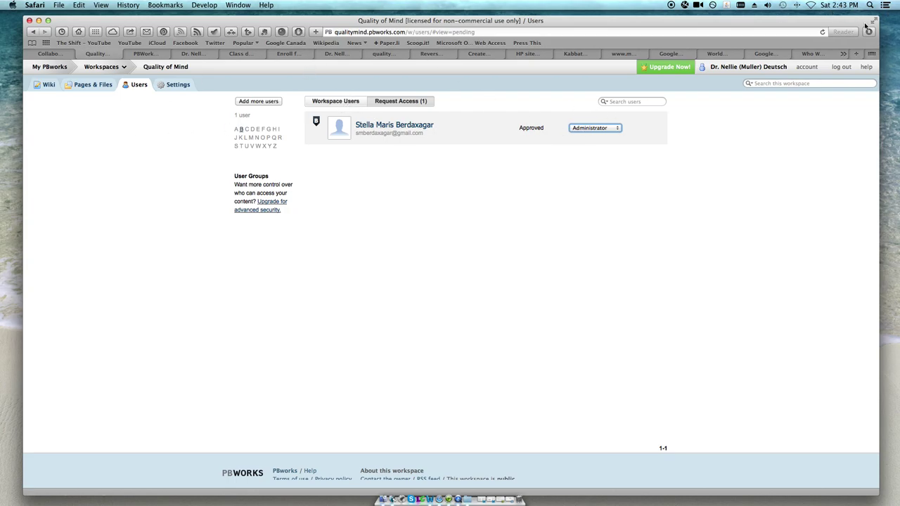
left_click(824, 32)
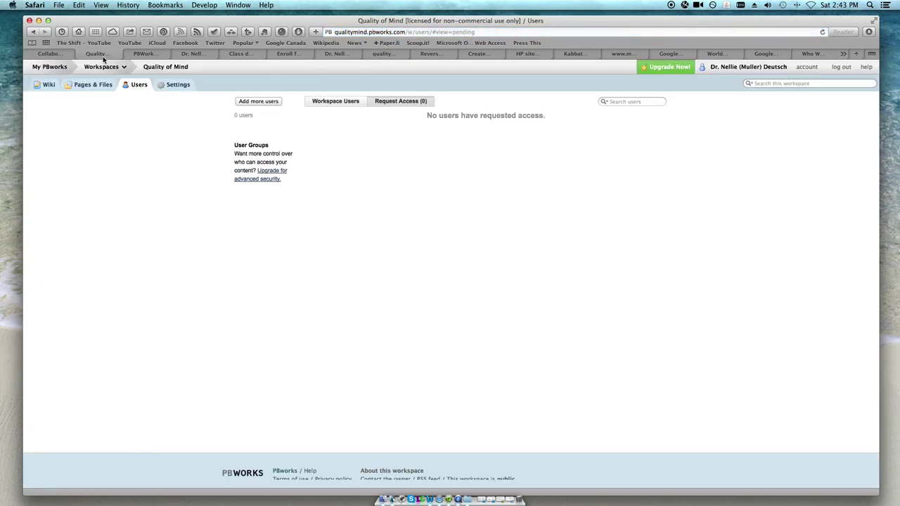
- Return to the Quality of Mind FrontPage and read through its comments down to the Add a comment box
left_click(45, 89)
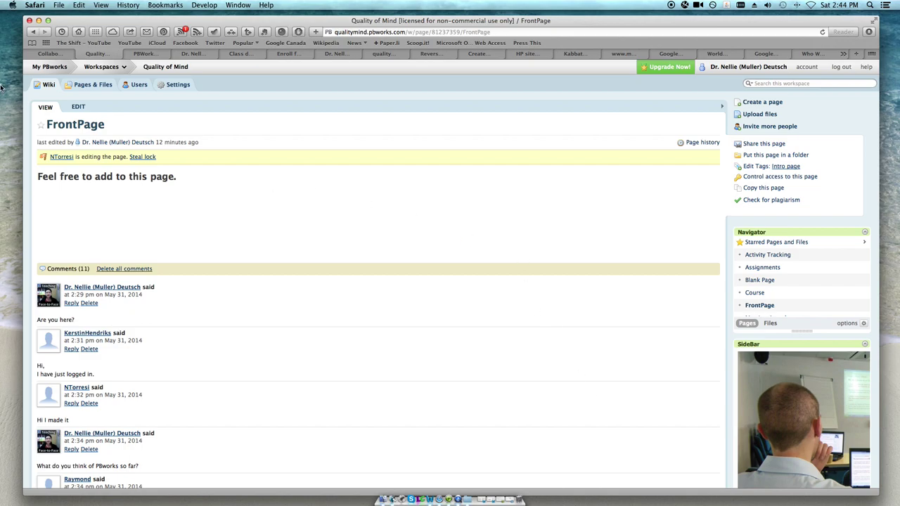
scroll(132, 195, "down", 3)
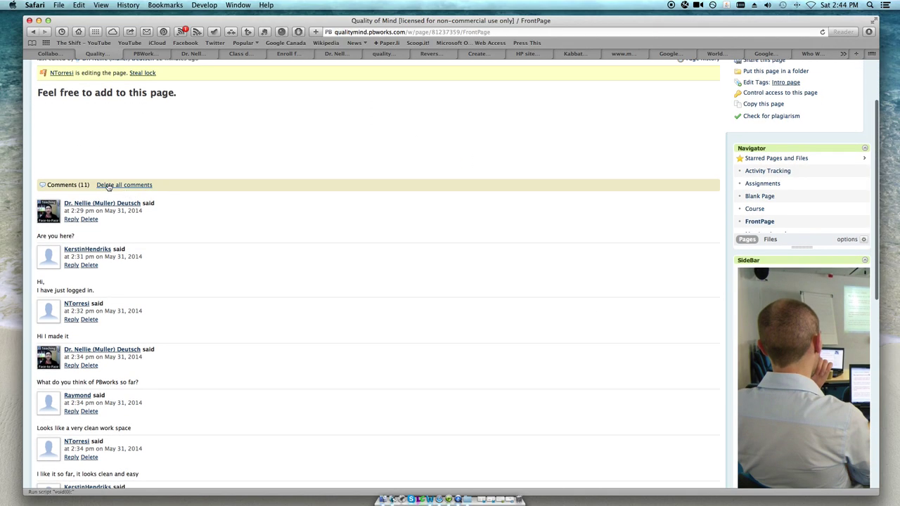
scroll(108, 185, "down", 8)
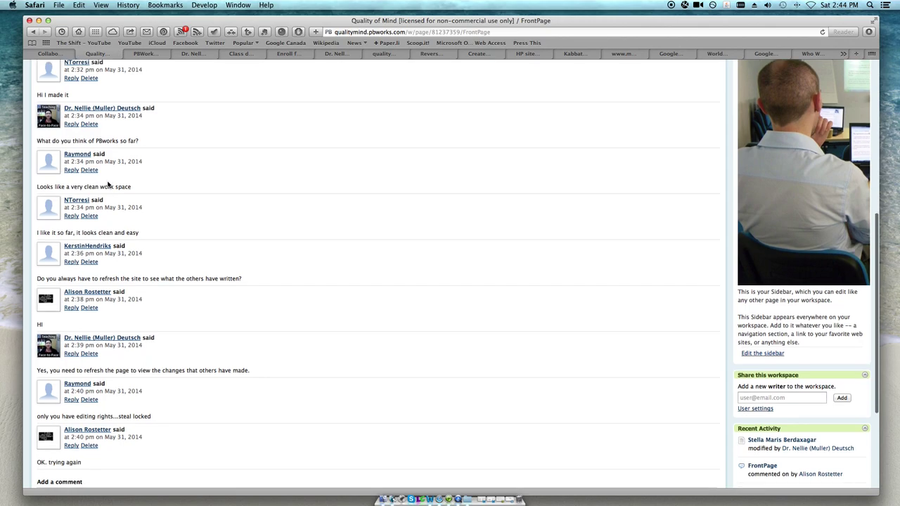
scroll(73, 396, "down", 1)
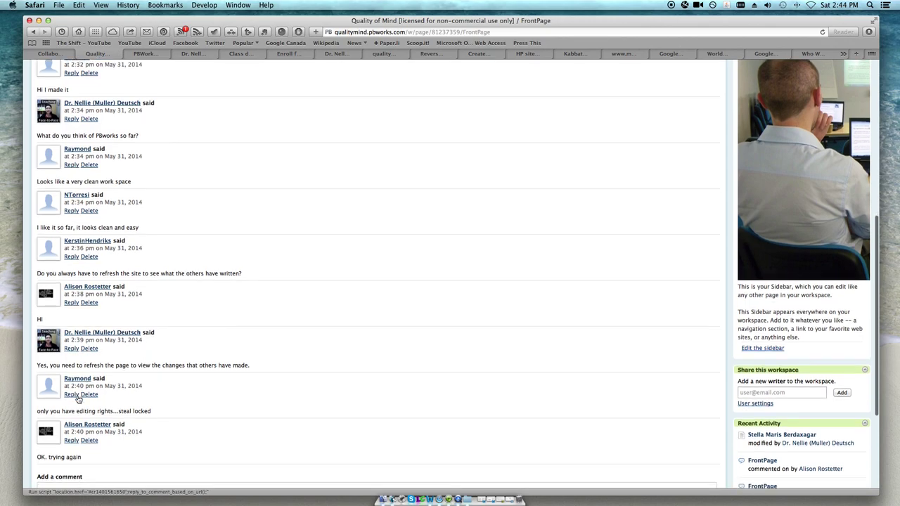
scroll(73, 387, "down", 1)
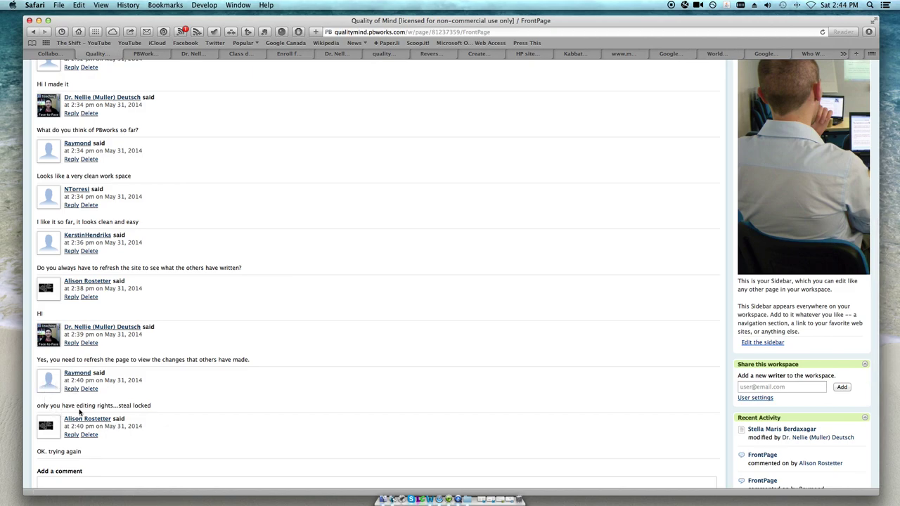
scroll(116, 414, "down", 3)
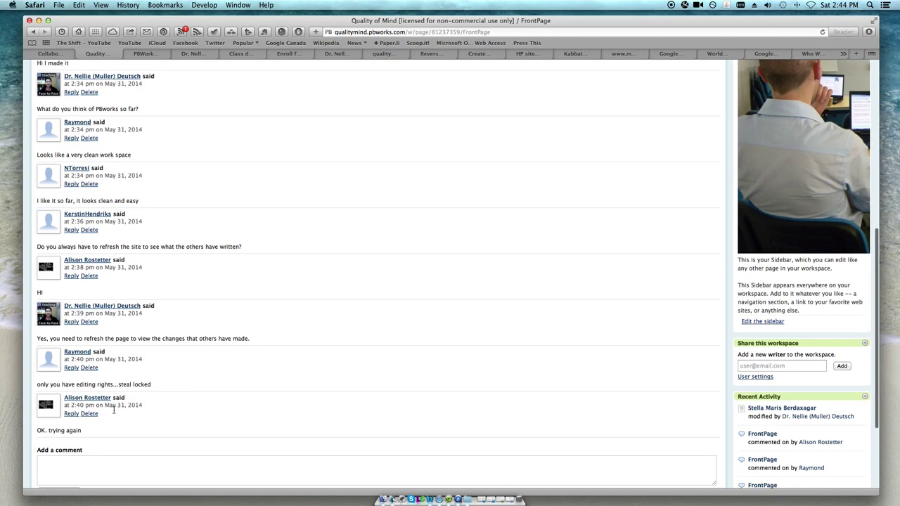
left_click(85, 415)
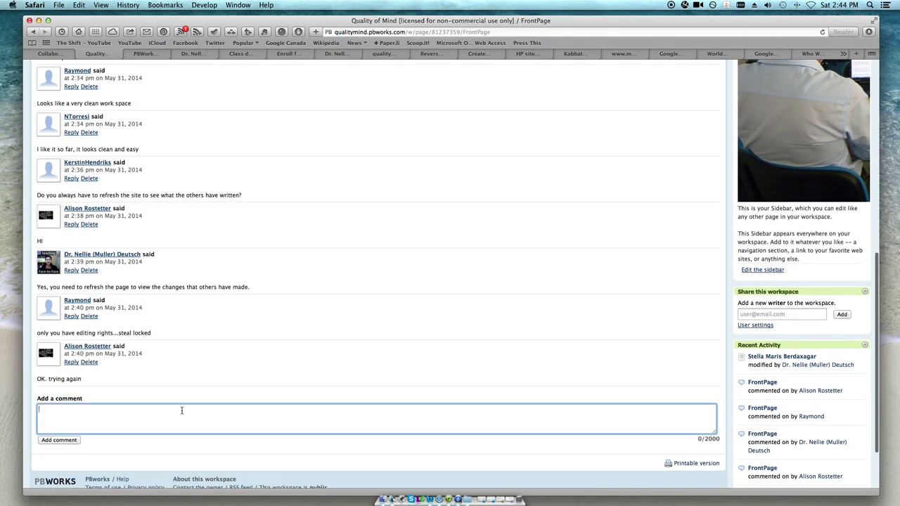
scroll(154, 422, "up", 15)
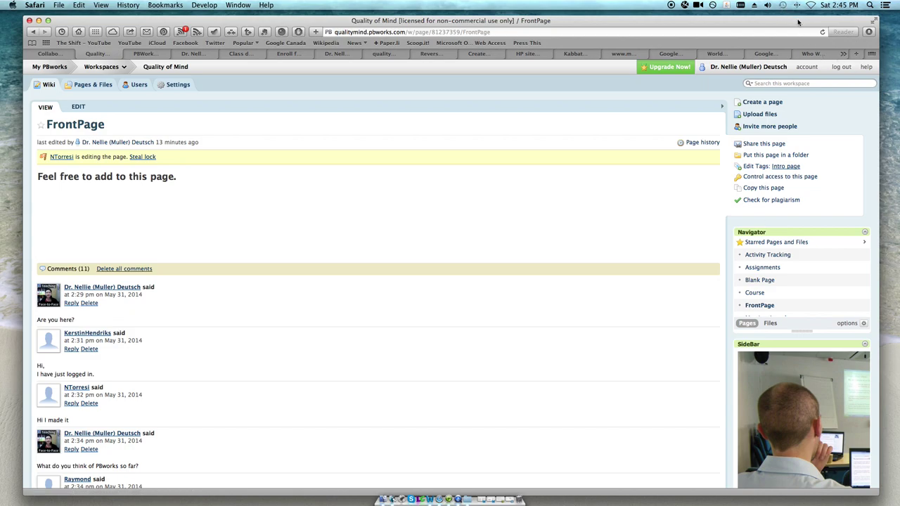
- Reload the FrontPage to fetch the participants' latest edits and comments
key("shift+Right")
key("shift+Right")
key("shift+Right")
key("shift+Right")
key("shift+Right")
key("shift+Right")
key("shift+Right")
key("shift+Right")
key("shift+Right")
key("shift+Right")
key("shift+Right")
key("shift+Right")
key("shift+Right")
key("shift+Right")
key("shift+Right")
key("shift+Right")
key("shift+Right")
key("shift+Right")
key("shift+Right")
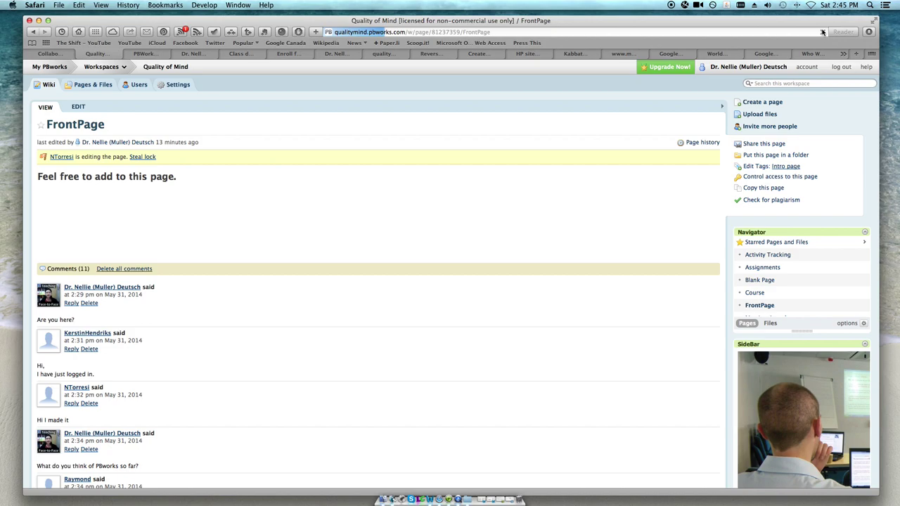
left_click(822, 33)
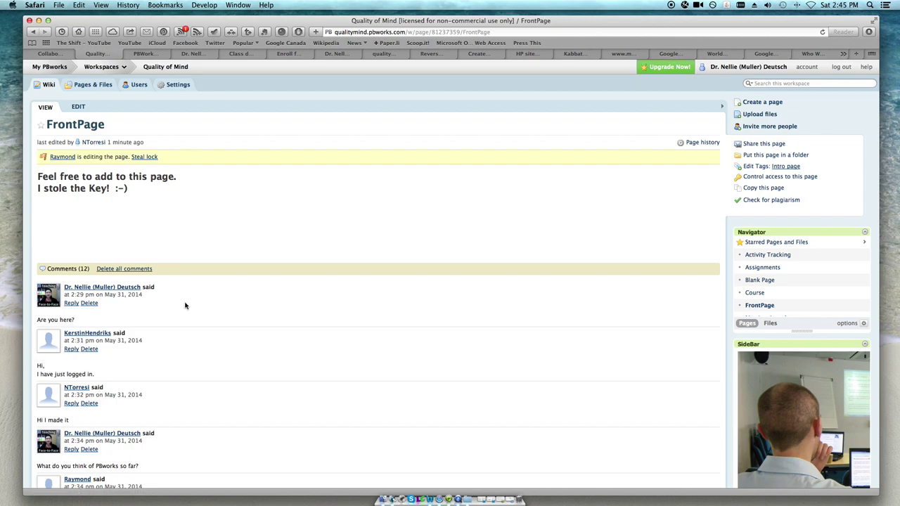
- Read the newest comments at the end of the FrontPage and refresh the page once more
scroll(134, 274, "down", 10)
scroll(134, 275, "down", 4)
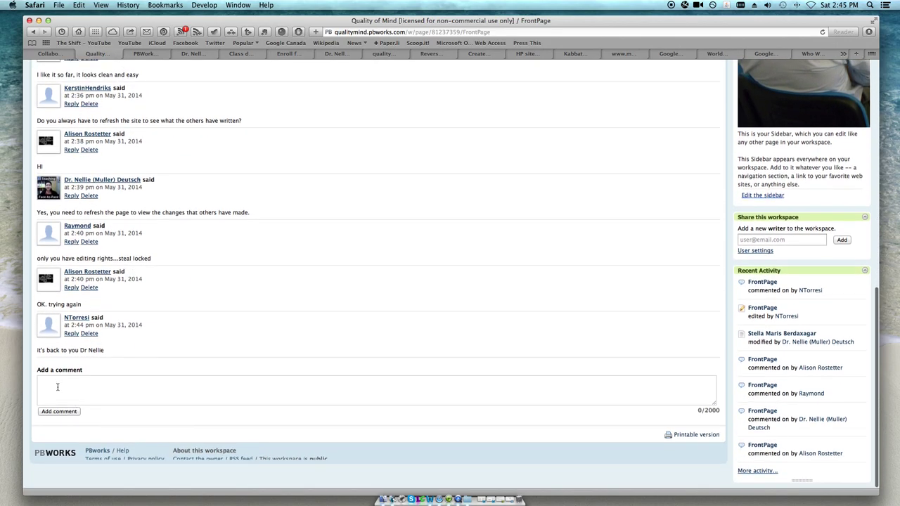
left_click(58, 386)
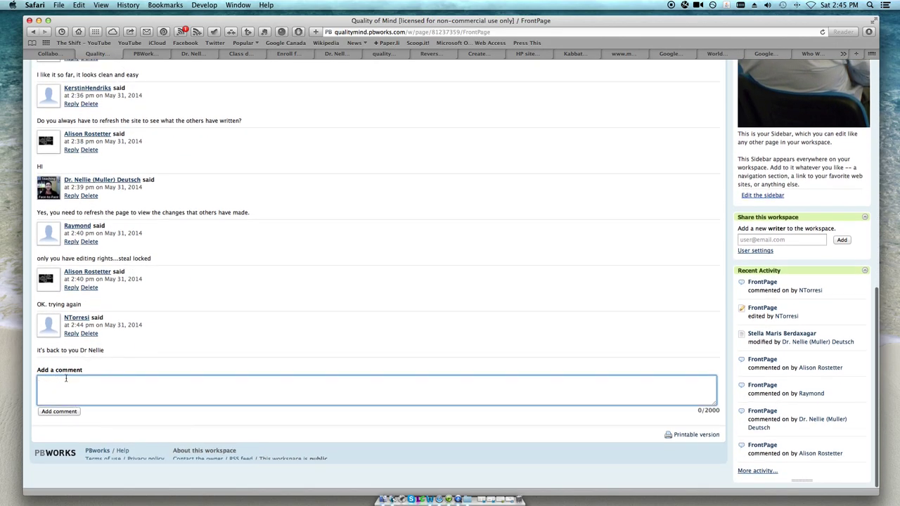
scroll(106, 317, "up", 4)
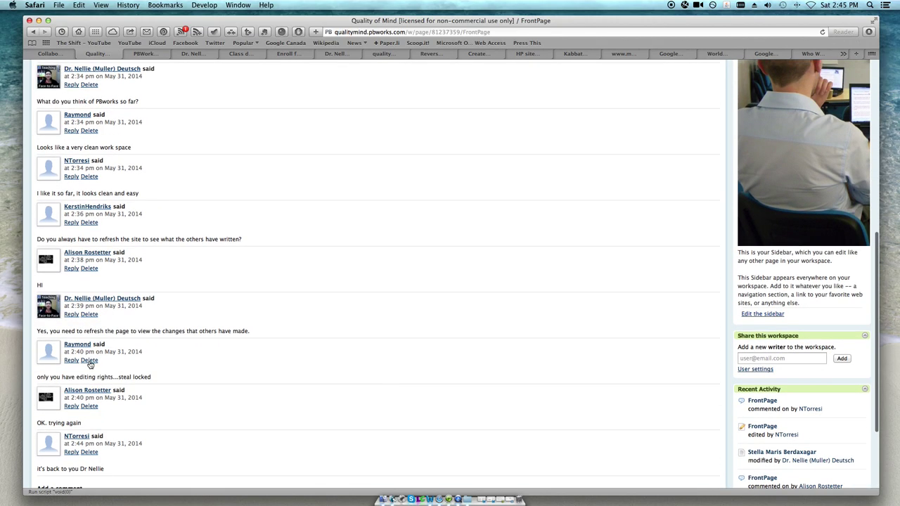
key("super+r")
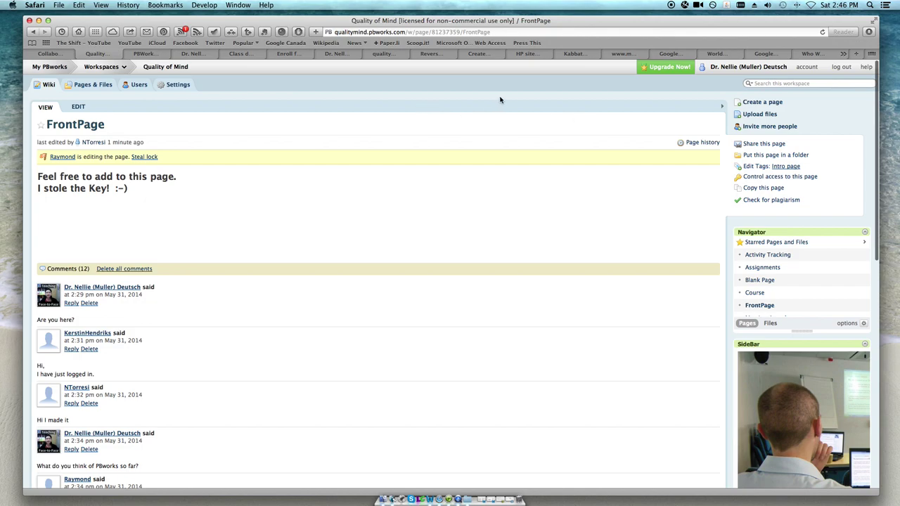
- Approve the new pending request in the workspace's user management, assign the Administrator role and refresh the pending requests
left_click(139, 84)
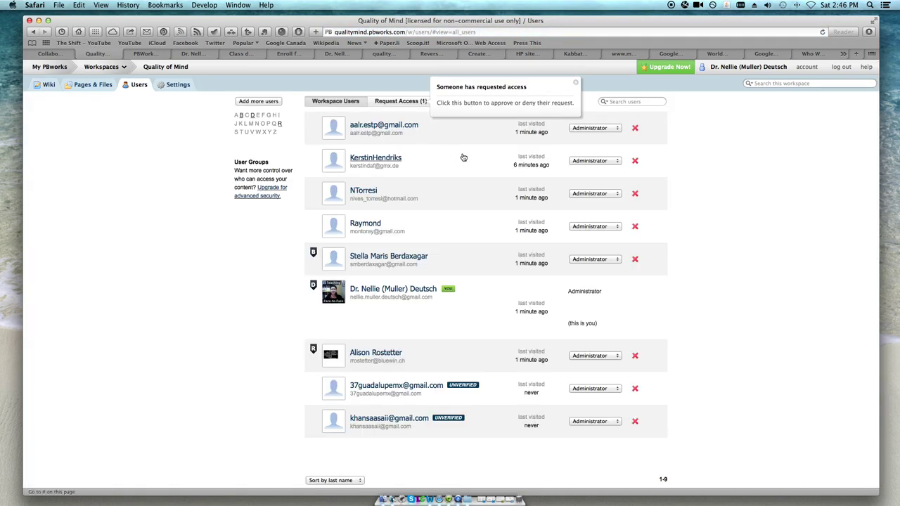
left_click(507, 94)
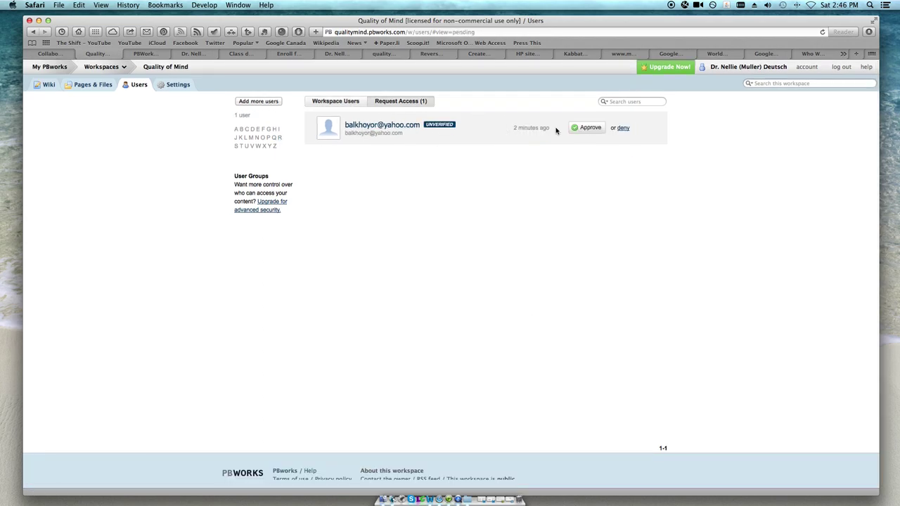
left_click(587, 127)
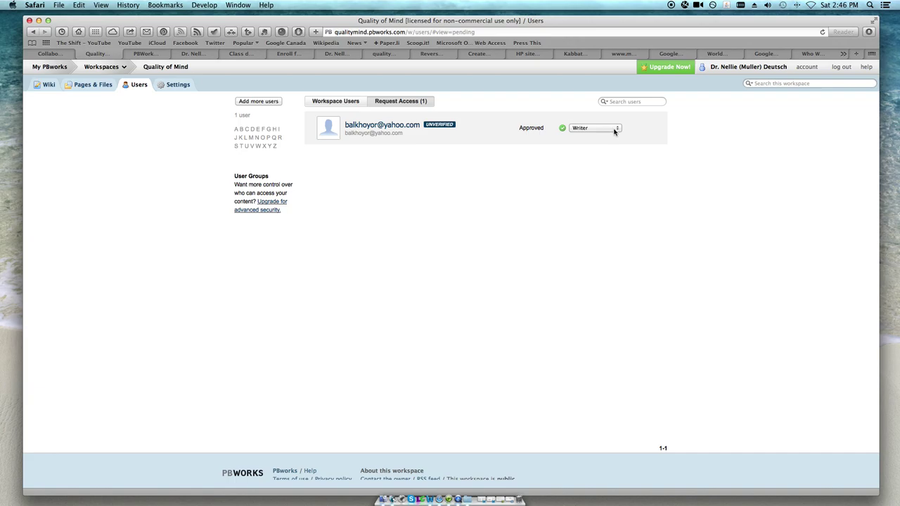
left_click(614, 131)
left_click(590, 114)
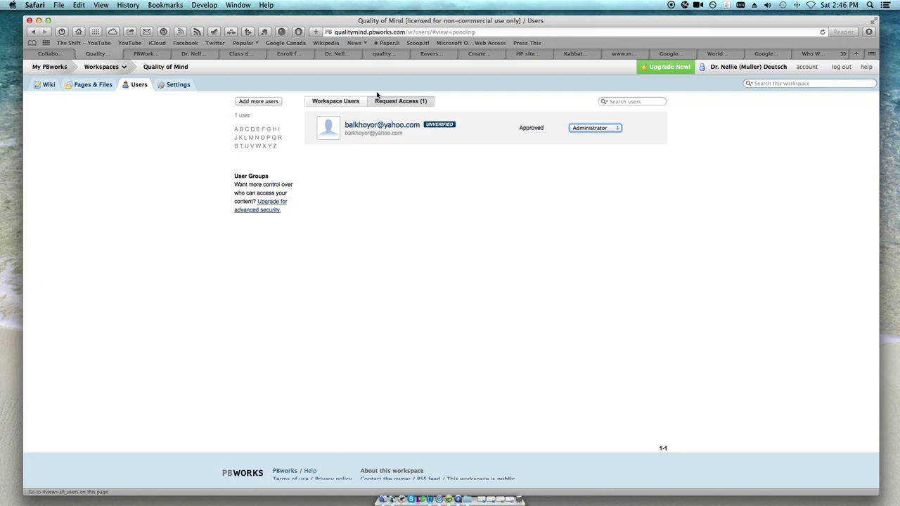
left_click(414, 103)
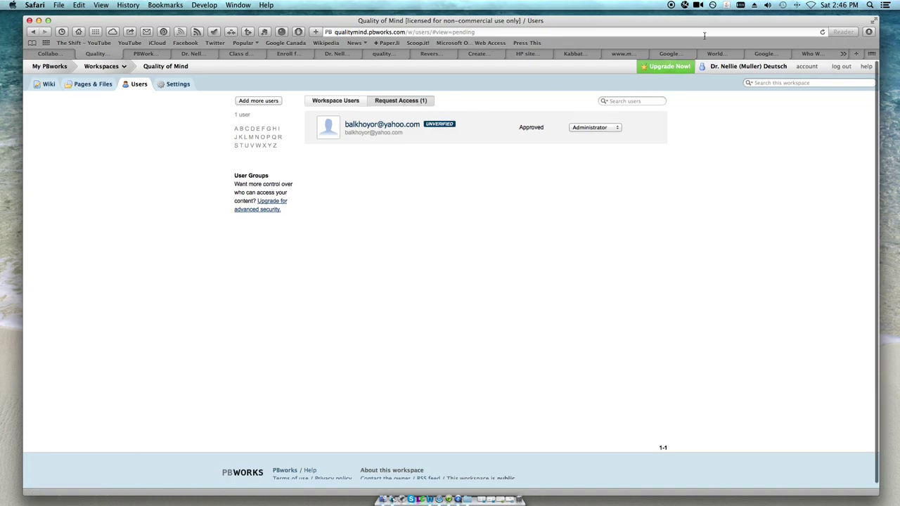
left_click(822, 32)
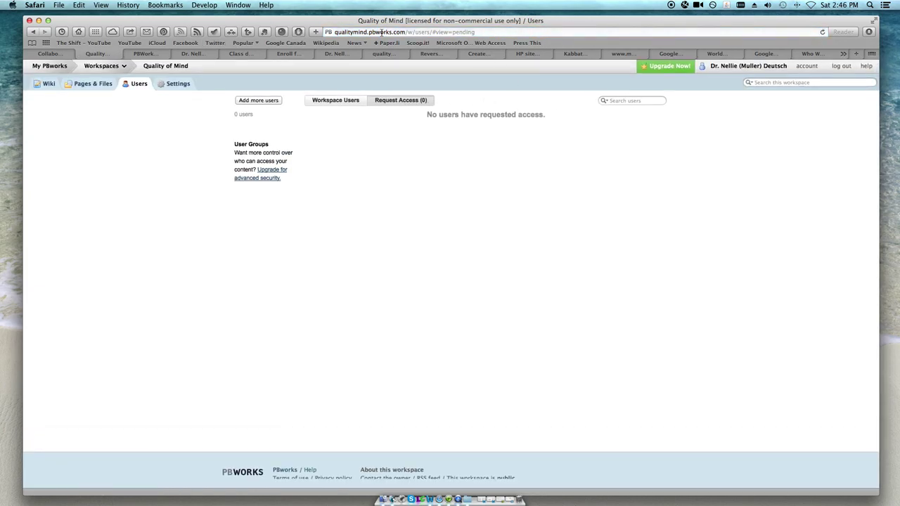
- Copy the workspace address qualitymind.pbworks.com from the current page's URL
left_click_drag(406, 32, 336, 32)
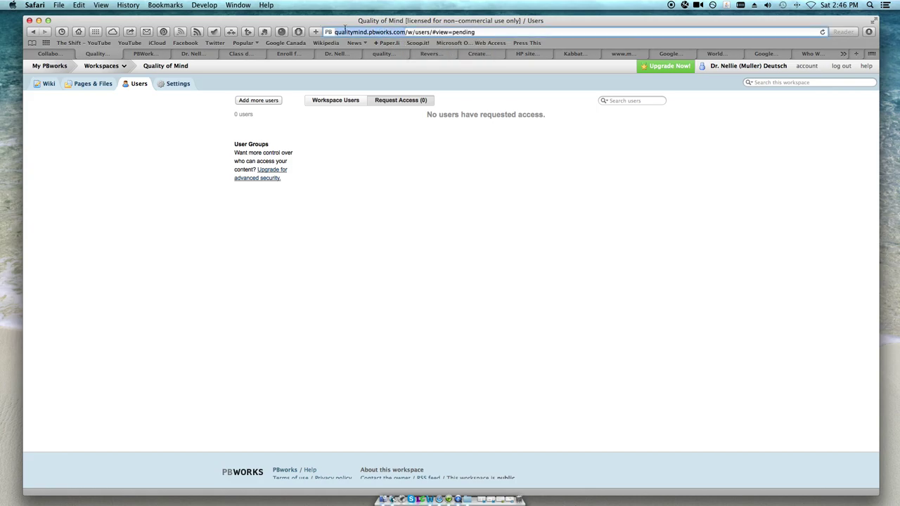
right_click(379, 36)
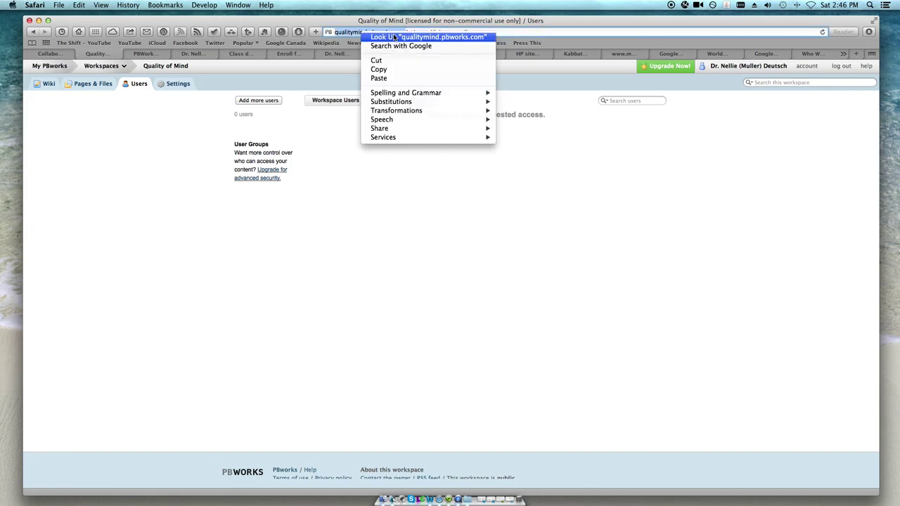
left_click(380, 70)
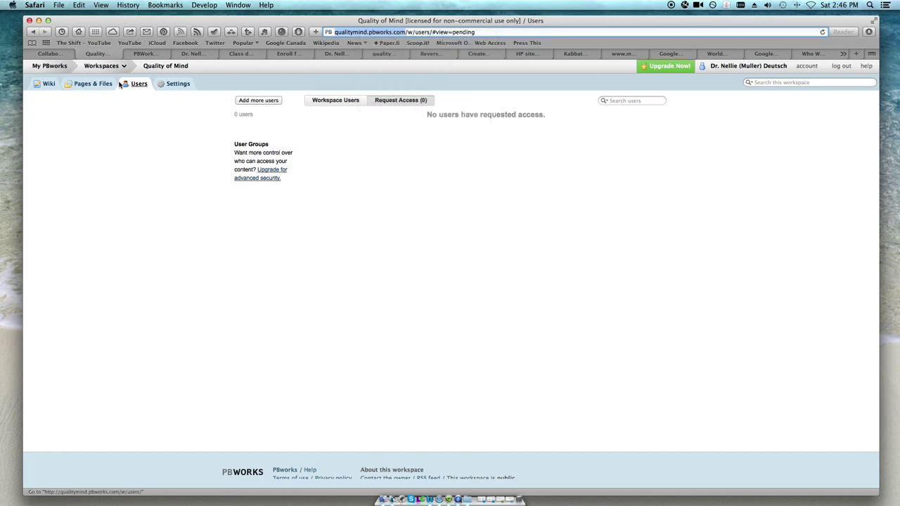
- Go back to the FrontPage and check its added text, the editing lock notice and the comments
left_click(48, 84)
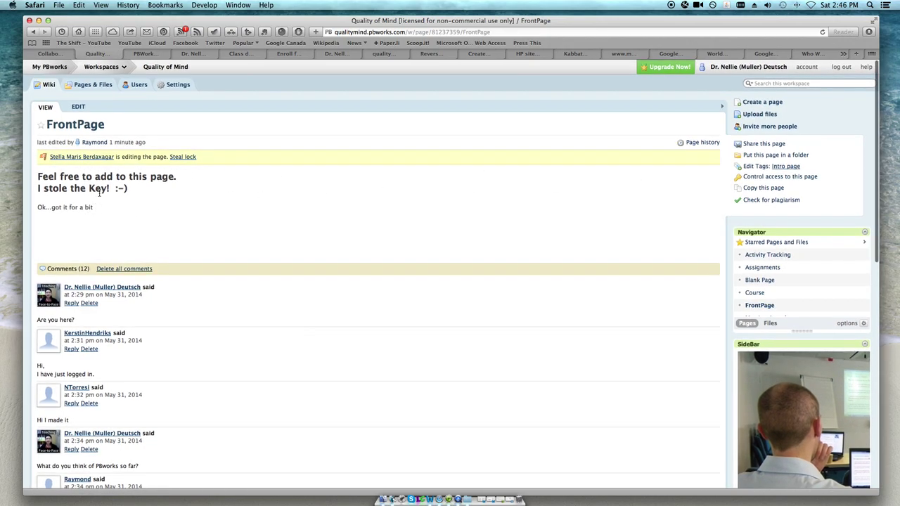
scroll(85, 183, "down", 1)
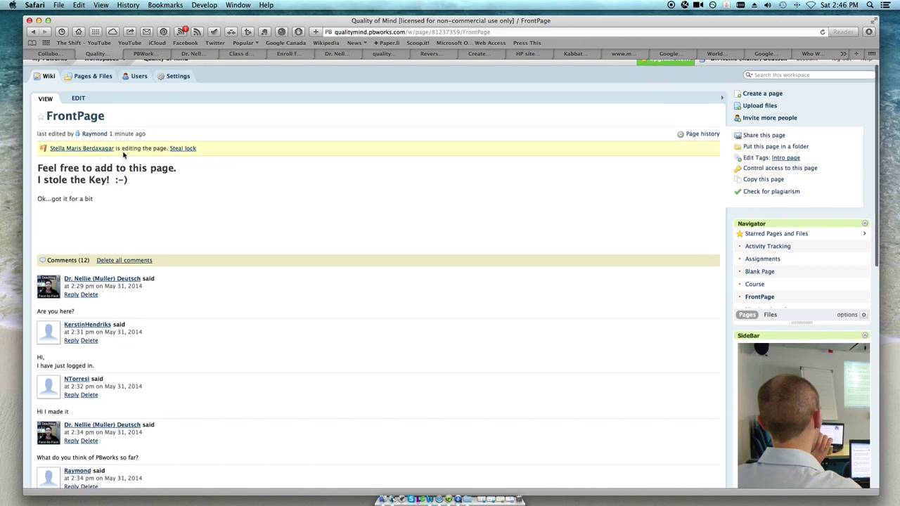
scroll(130, 152, "down", 1)
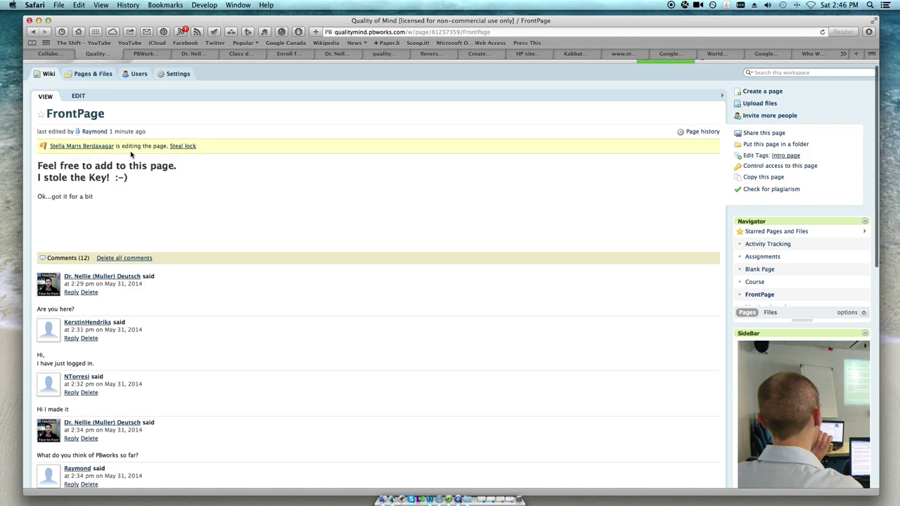
scroll(143, 180, "up", 1)
scroll(144, 184, "down", 10)
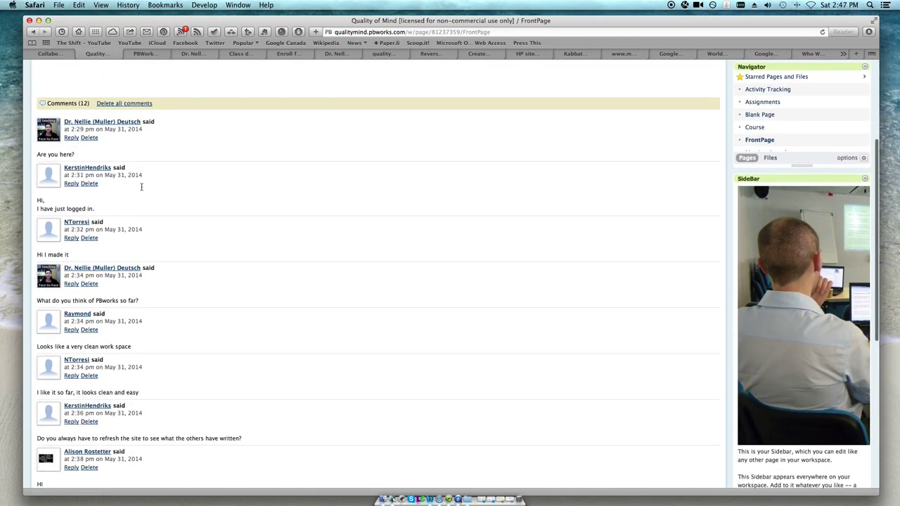
scroll(143, 186, "up", 10)
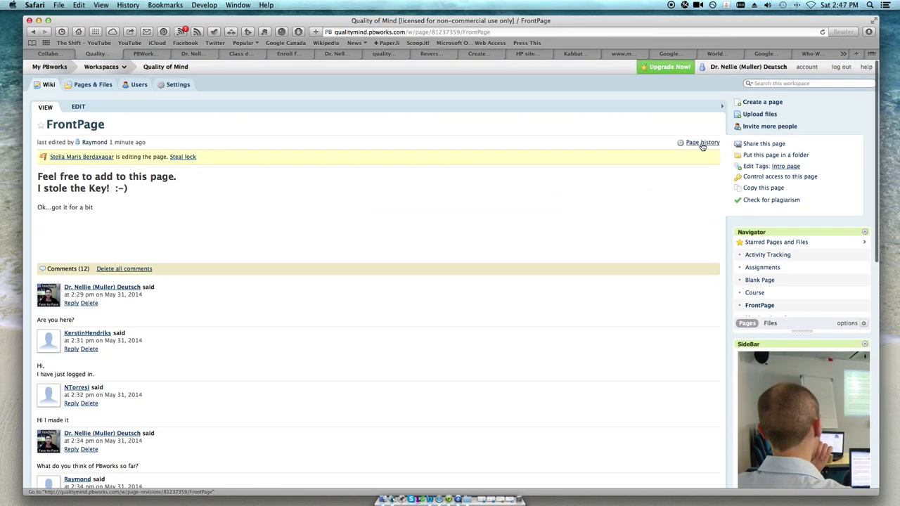
- Open the FrontPage's page history, compare the two most recent revisions and go back to the revisions list
left_click(702, 144)
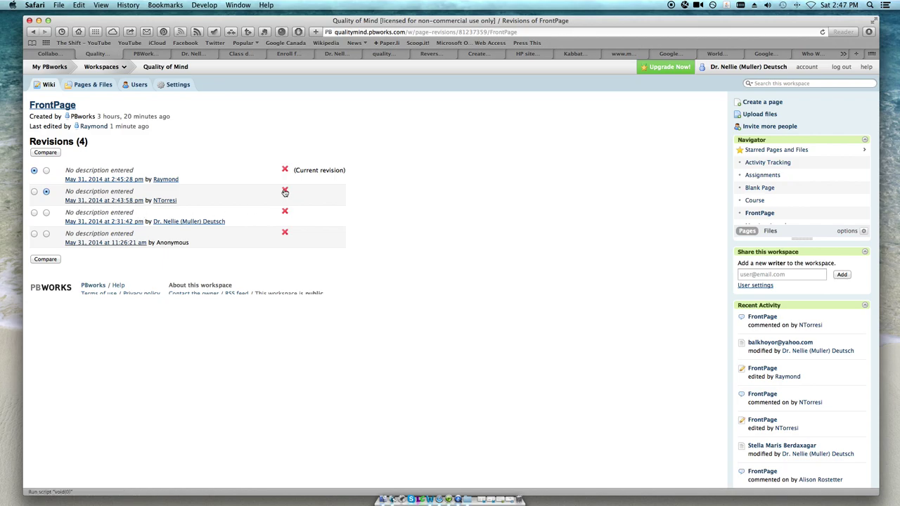
left_click(49, 260)
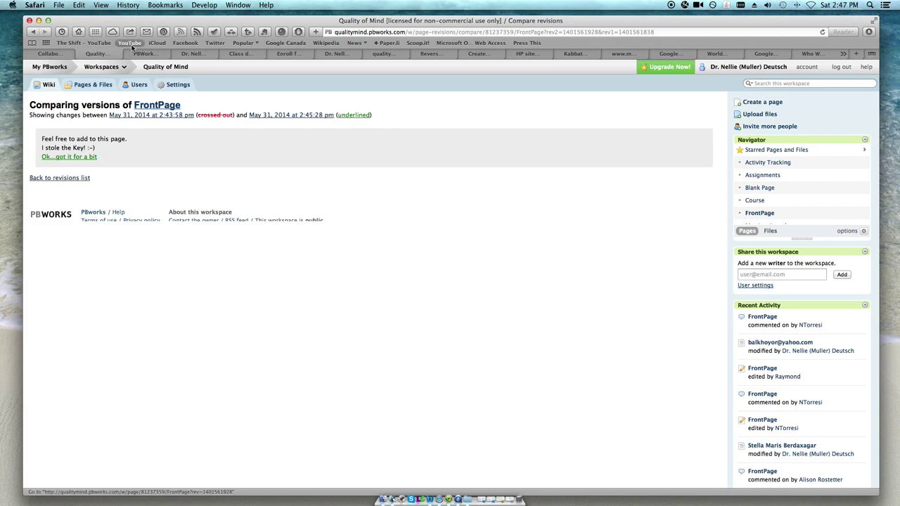
left_click(29, 32)
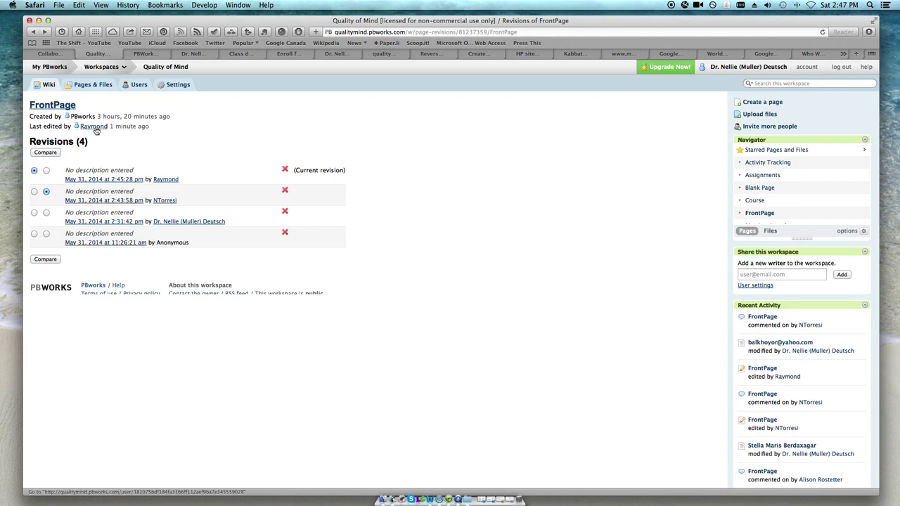
- Switch back to the WizIQ class session and stop sharing the screen with the attendees
left_click(60, 53)
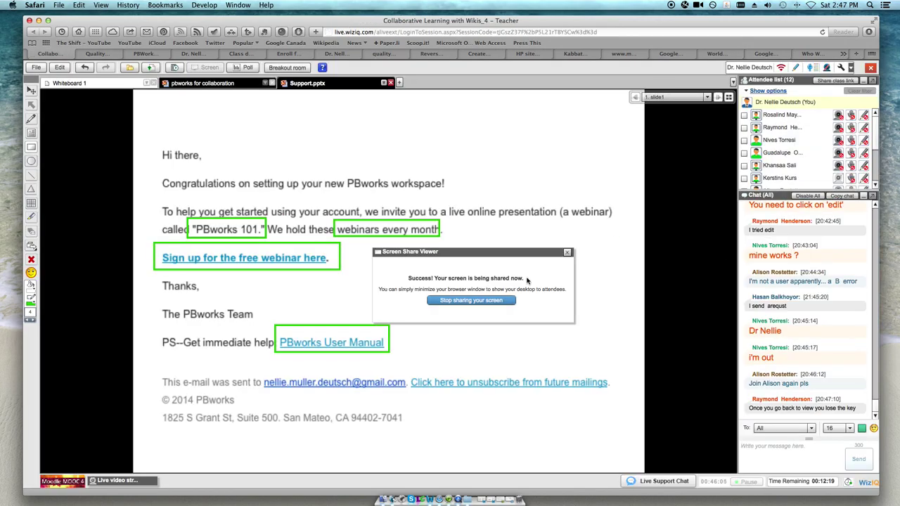
left_click(761, 455)
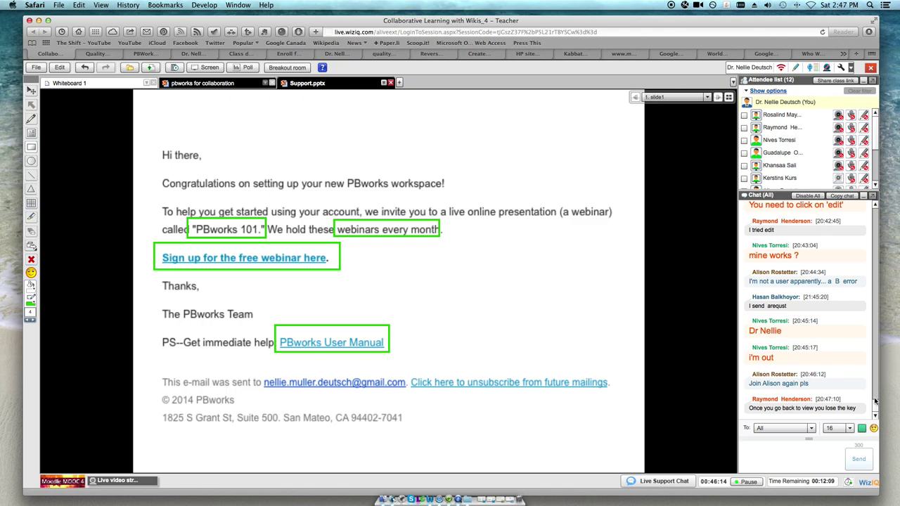
left_click_drag(875, 405, 875, 389)
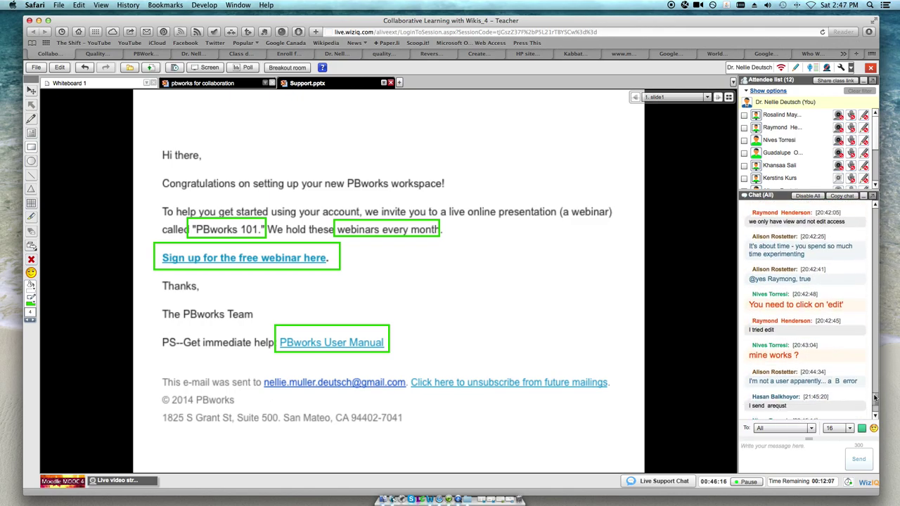
left_click(767, 466)
type("time")
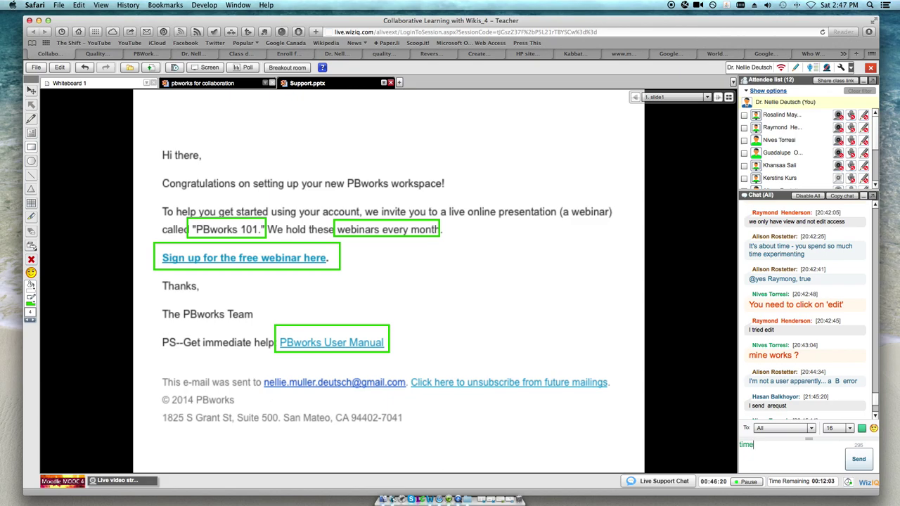
key("BackSpace")
key("BackSpace")
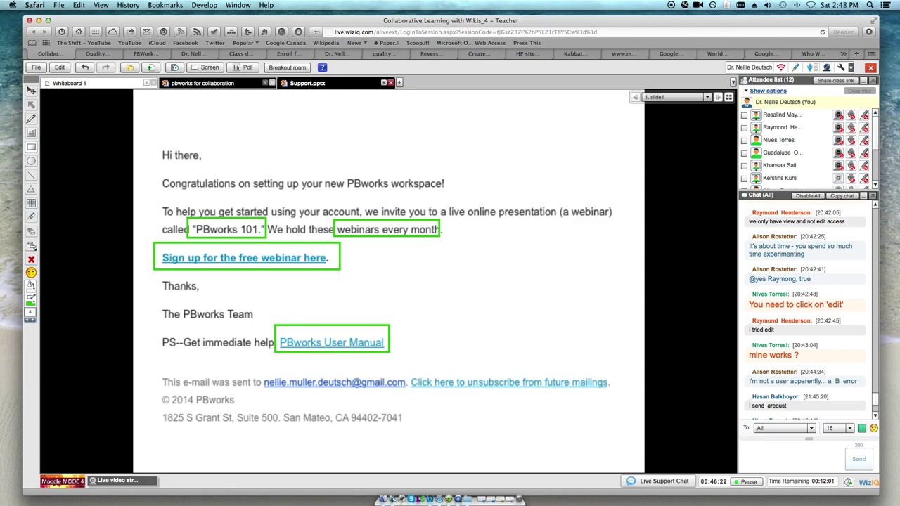
type("create a courese")
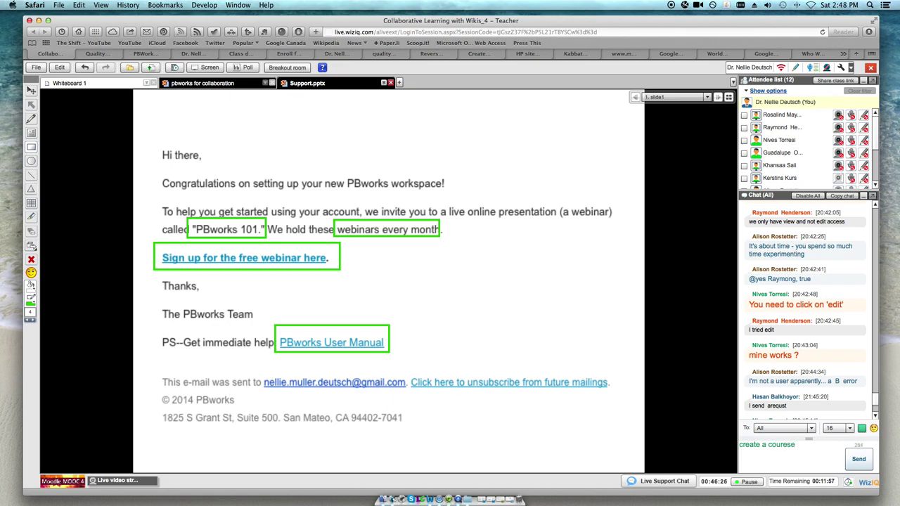
key("BackSpace")
key("BackSpace")
key("BackSpace")
key("BackSpace")
key("BackSpace")
key("BackSpace")
key("BackSpace")
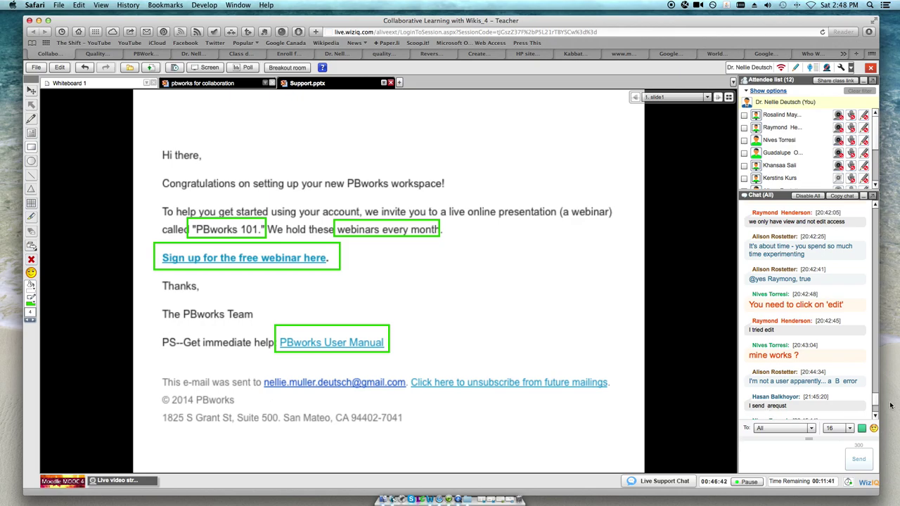
- Go to the newest messages in the class chat and read the attendees' latest comments
scroll(875, 404, "down", 3)
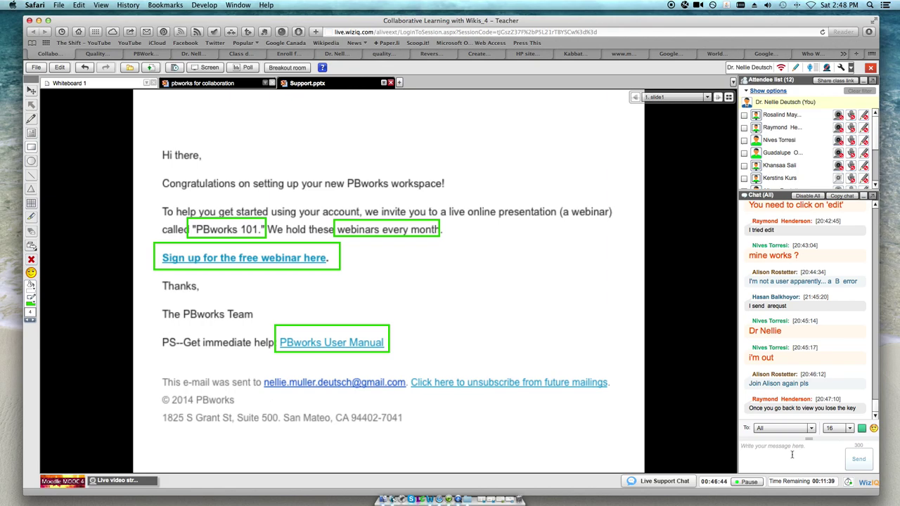
left_click(771, 454)
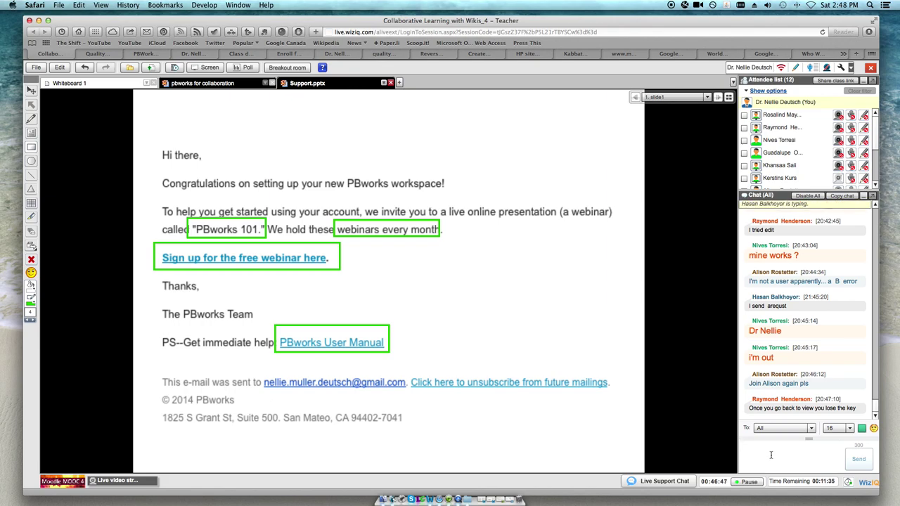
left_click_drag(750, 409, 867, 406)
left_click(775, 462)
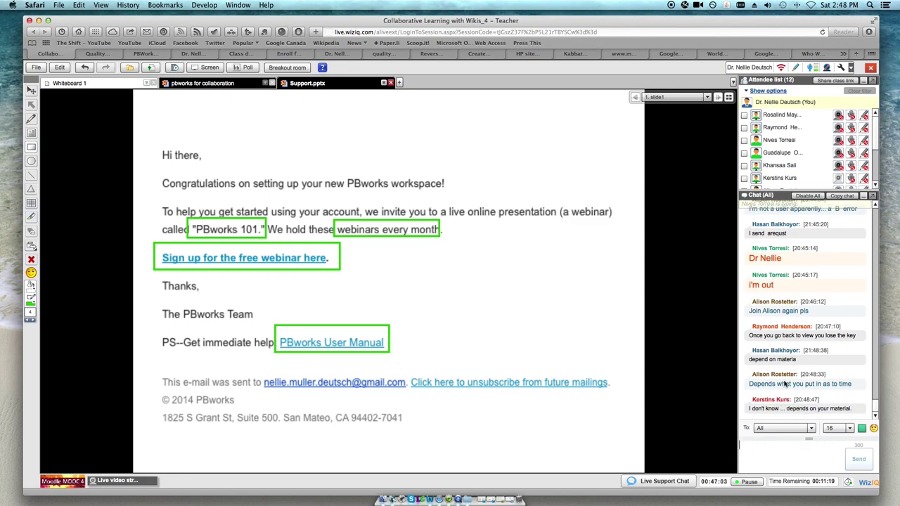
left_click(770, 447)
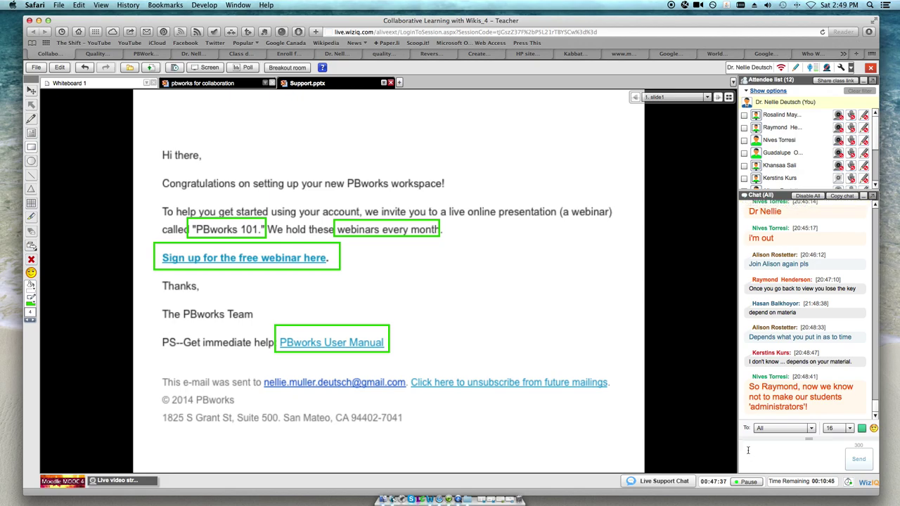
type("complete")
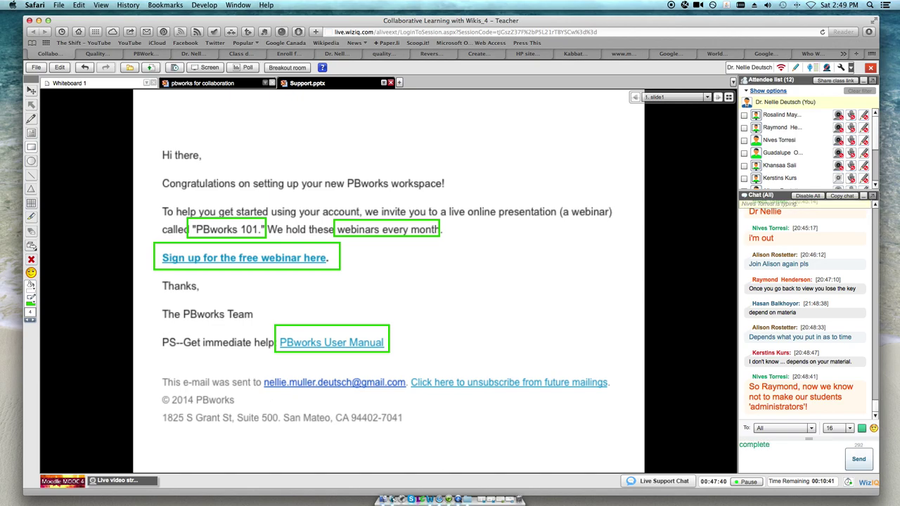
key("BackSpace")
key("BackSpace")
key("BackSpace")
key("BackSpace")
key("BackSpace")
key("BackSpace")
key("BackSpace")
key("BackSpace")
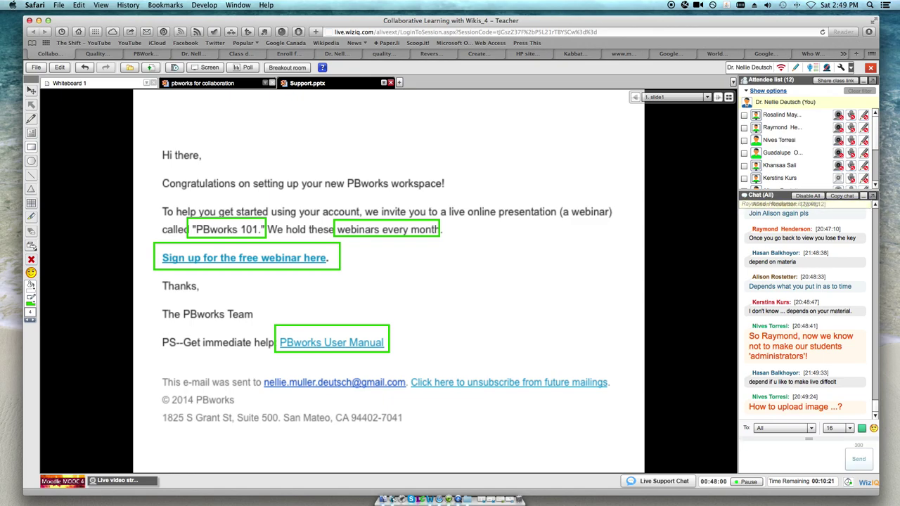
type("edi")
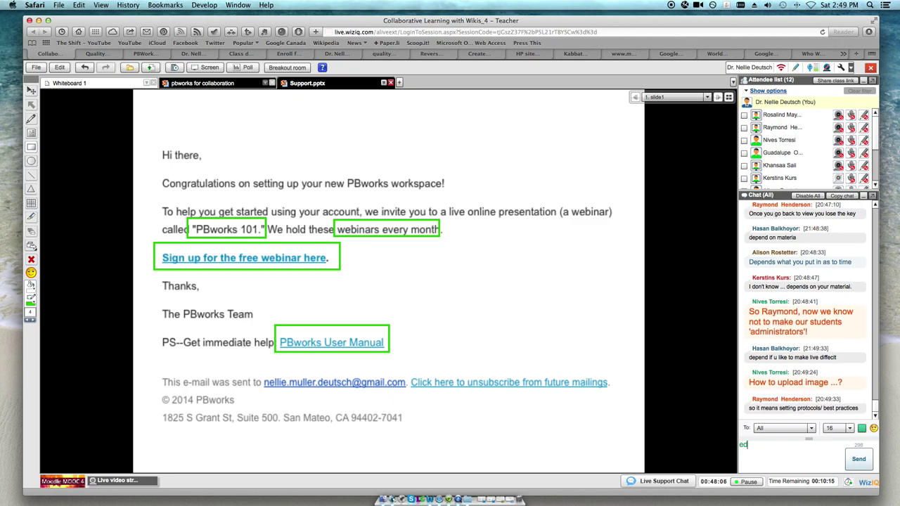
key("BackSpace")
key("BackSpace")
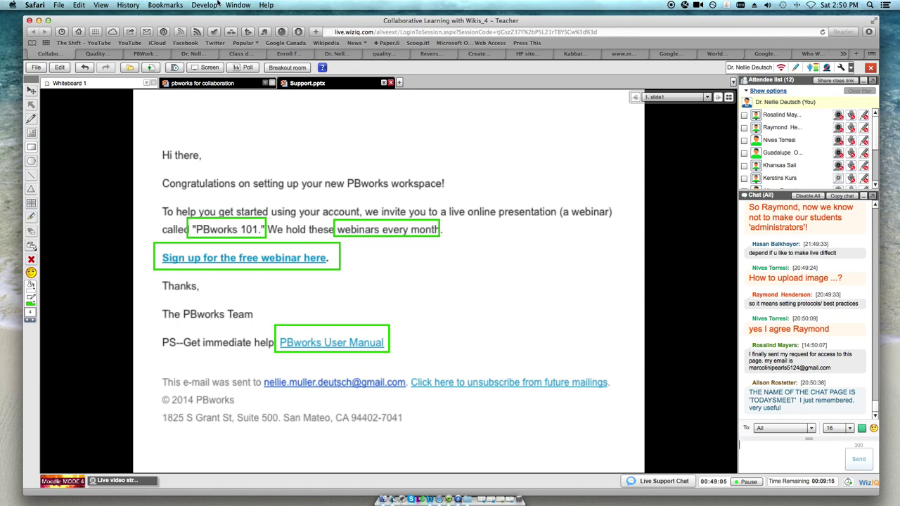
- Switch to the Quality of Mind workspace, open its pending access requests and approve the first requester as Administrator
left_click(108, 56)
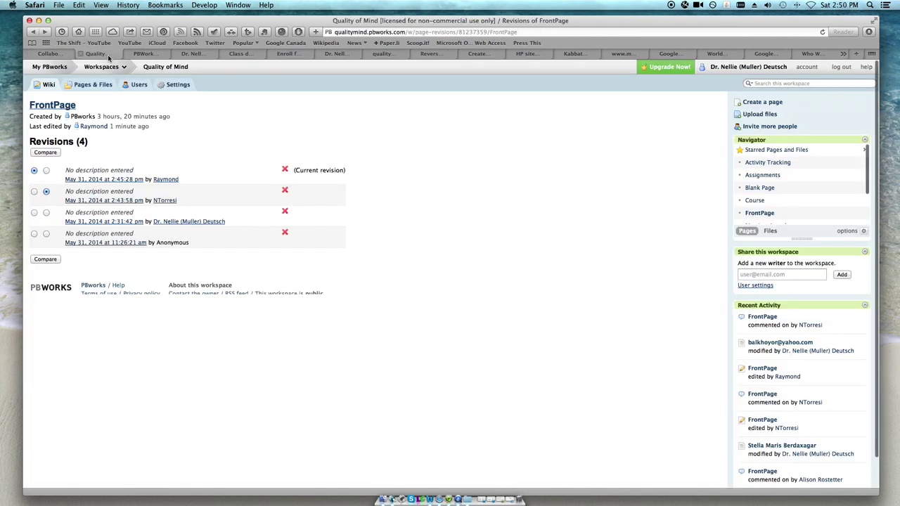
left_click(137, 85)
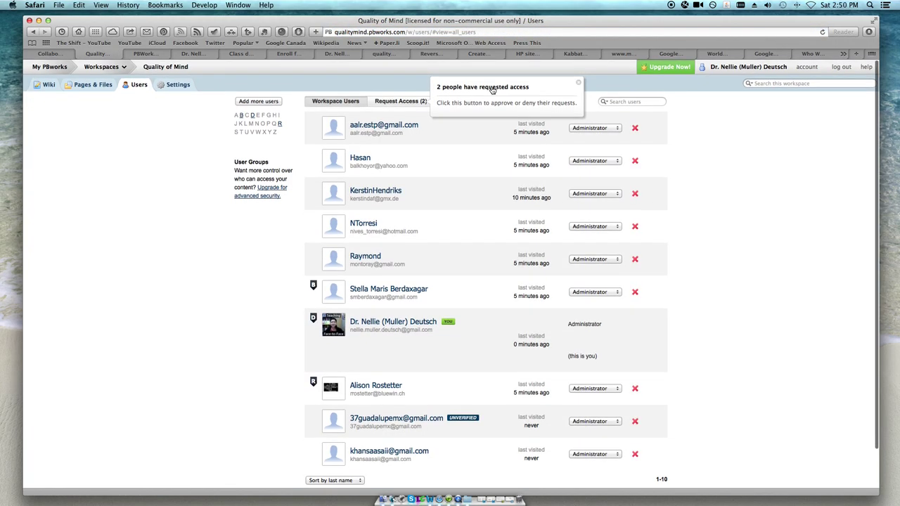
left_click(492, 90)
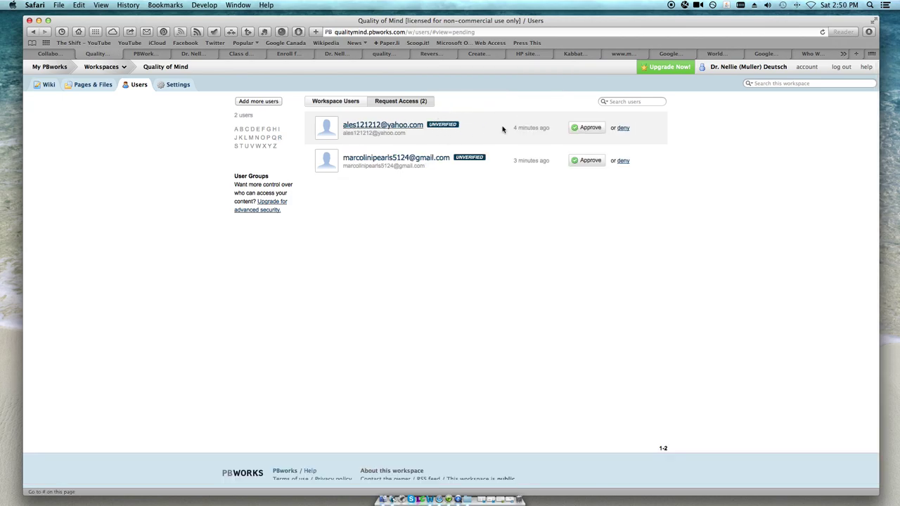
left_click(589, 128)
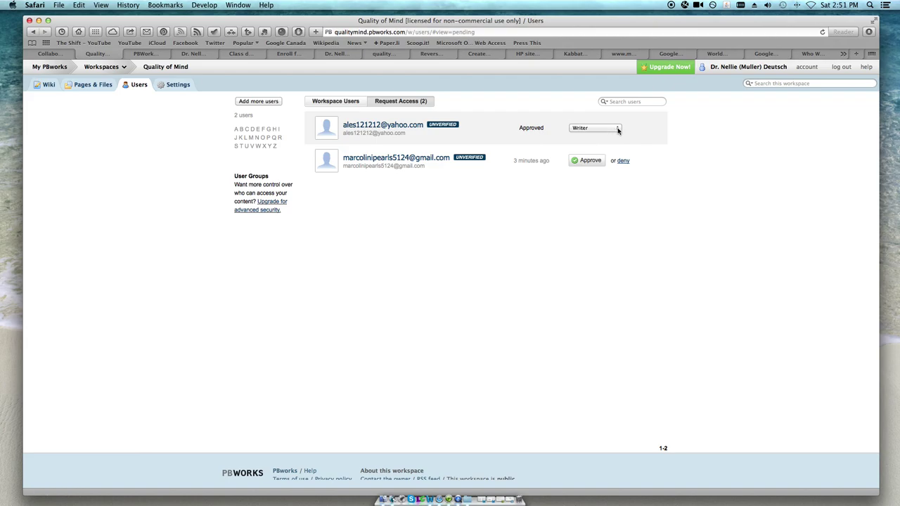
left_click(618, 130)
left_click(592, 116)
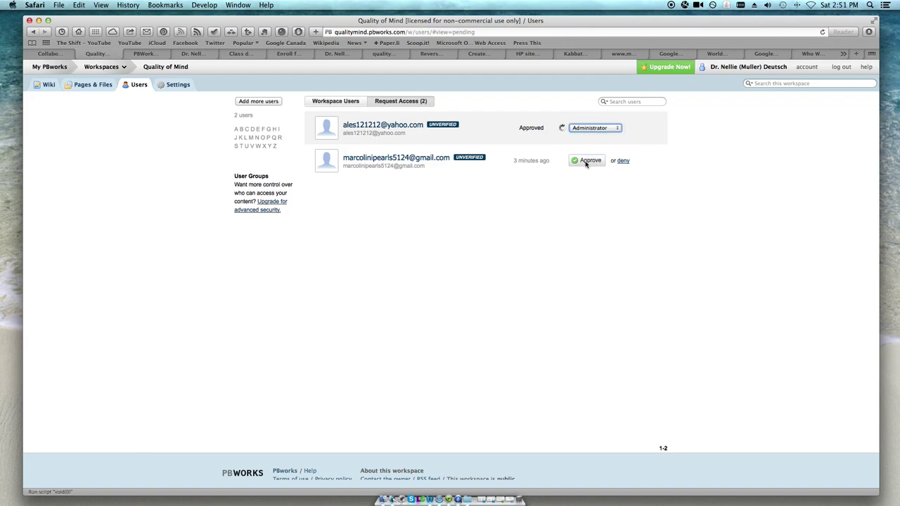
- Approve the remaining access request with the Administrator role and reload the requests page
left_click(586, 161)
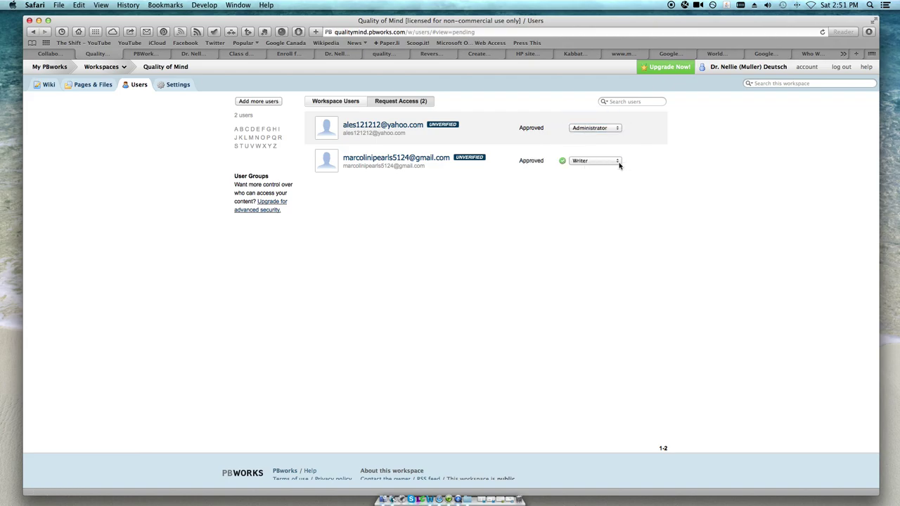
left_click(618, 162)
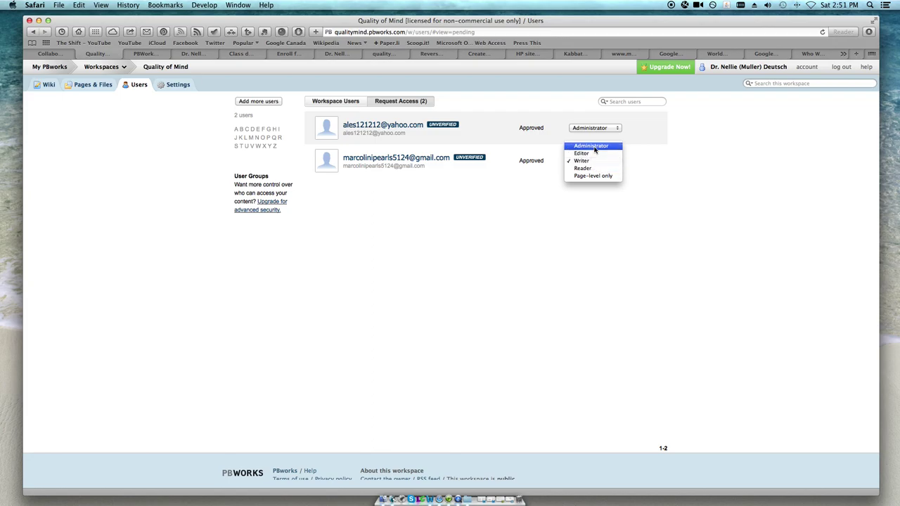
left_click(594, 147)
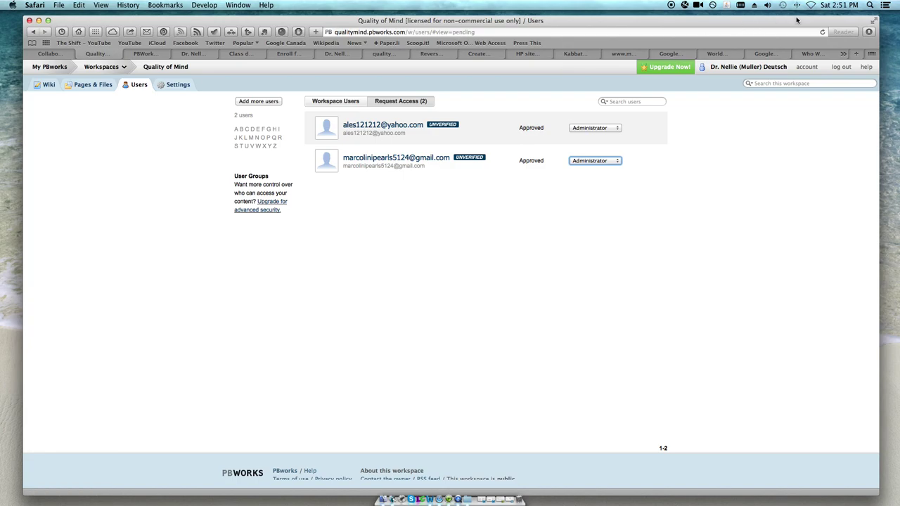
left_click(822, 33)
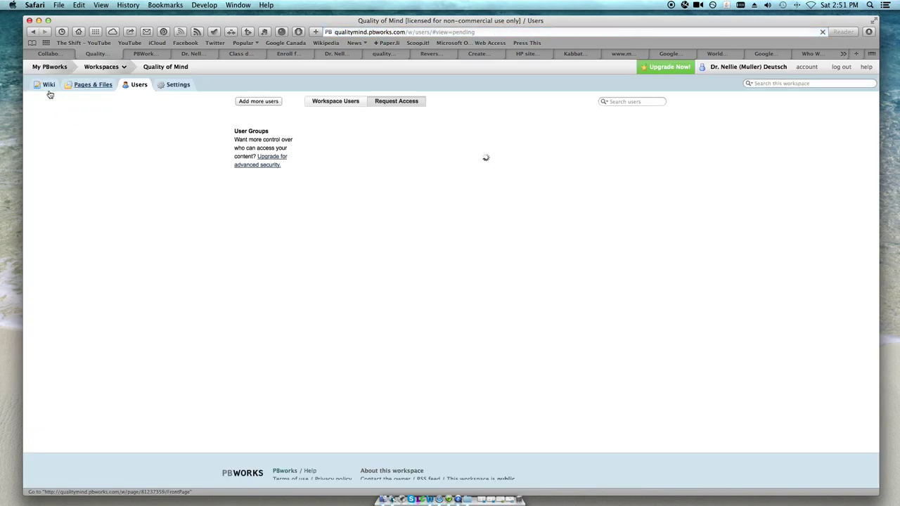
- Open the wikimatrix.org link shared on the wiki's FrontPage and copy the site's address
left_click(45, 84)
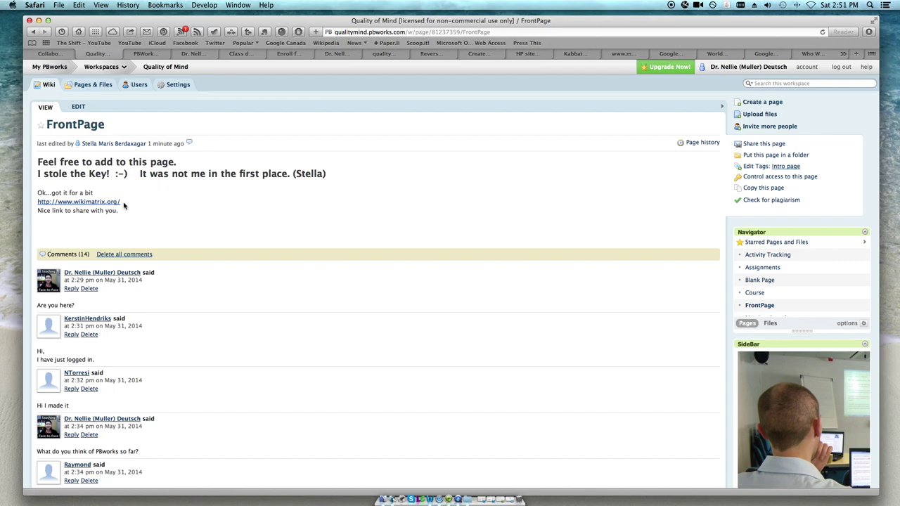
left_click(97, 206)
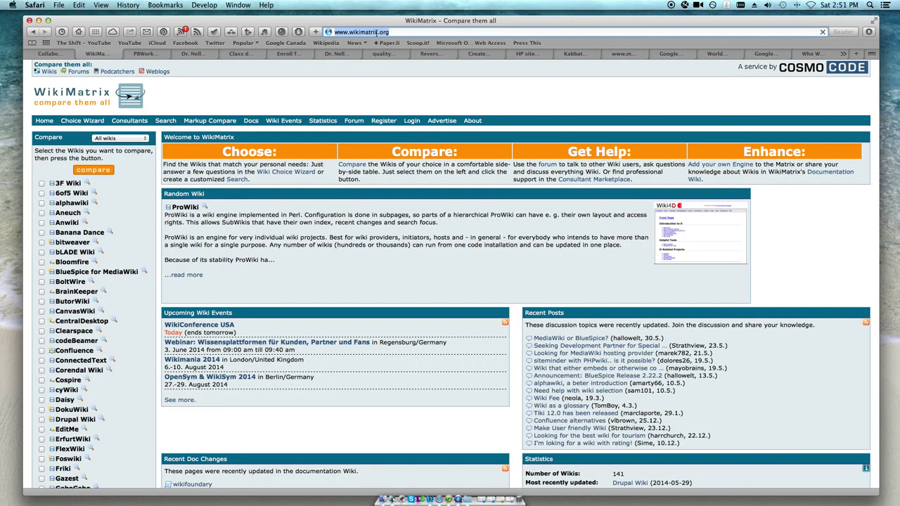
right_click(377, 32)
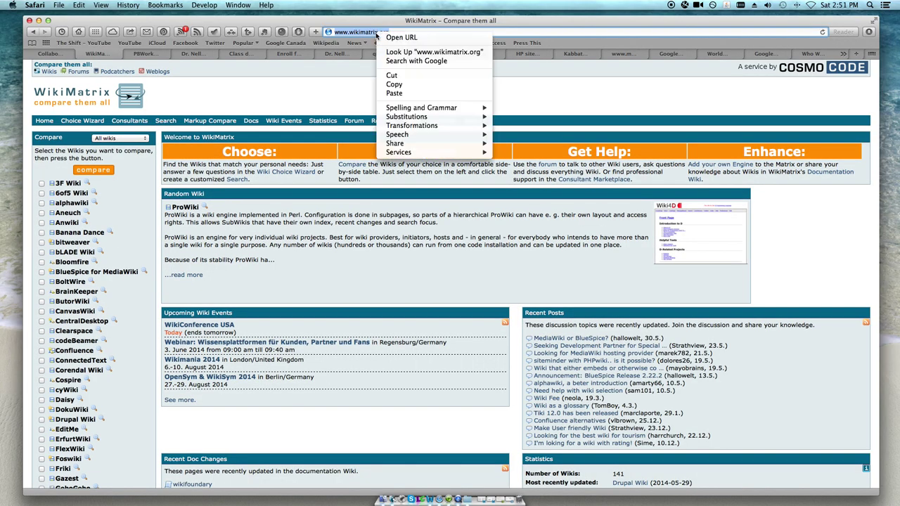
left_click(395, 84)
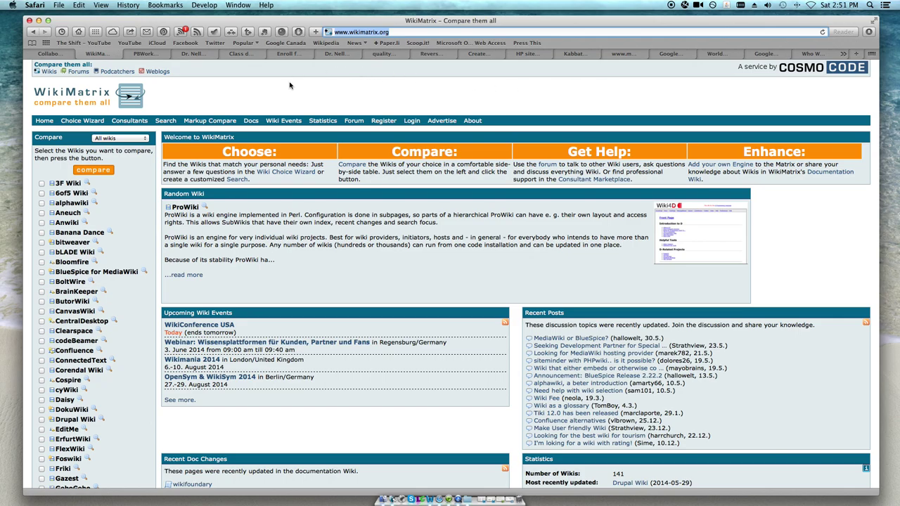
- Look through WikiMatrix's full list of wikis available for comparison and return to its start
scroll(228, 91, "down", 20)
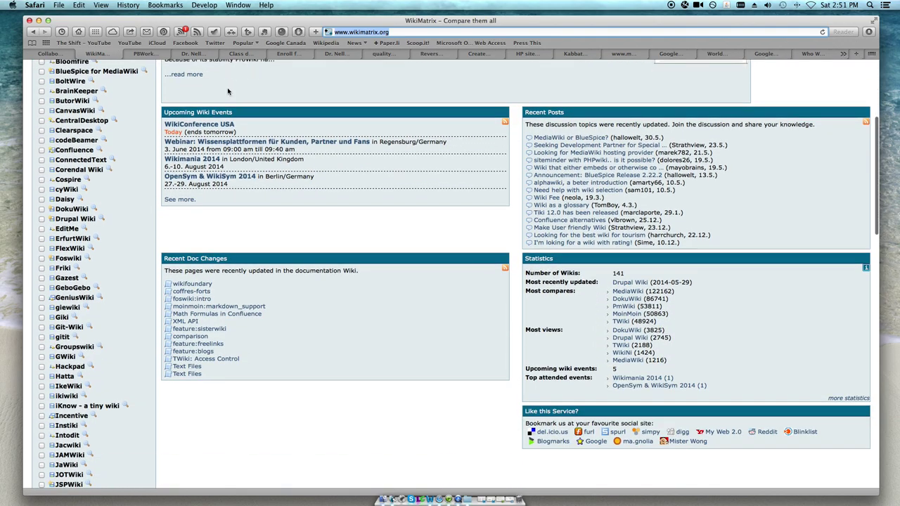
scroll(228, 92, "down", 10)
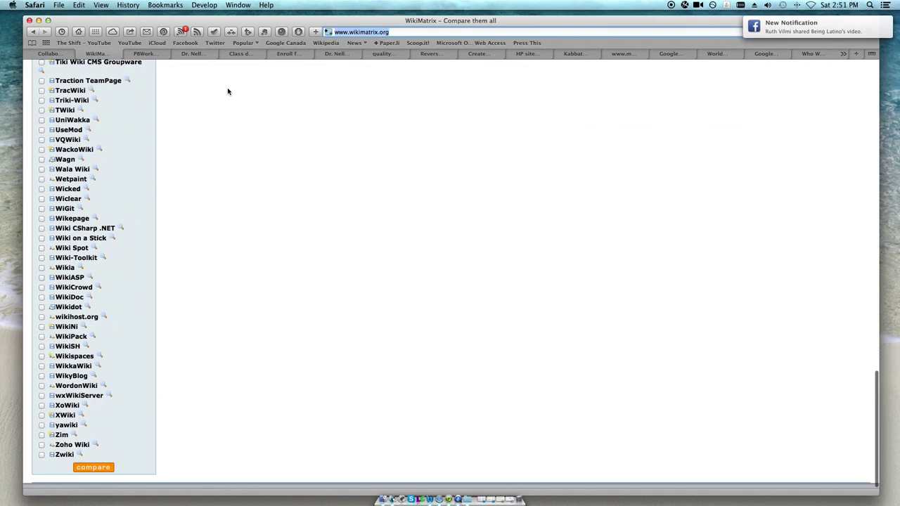
scroll(228, 92, "up", 20)
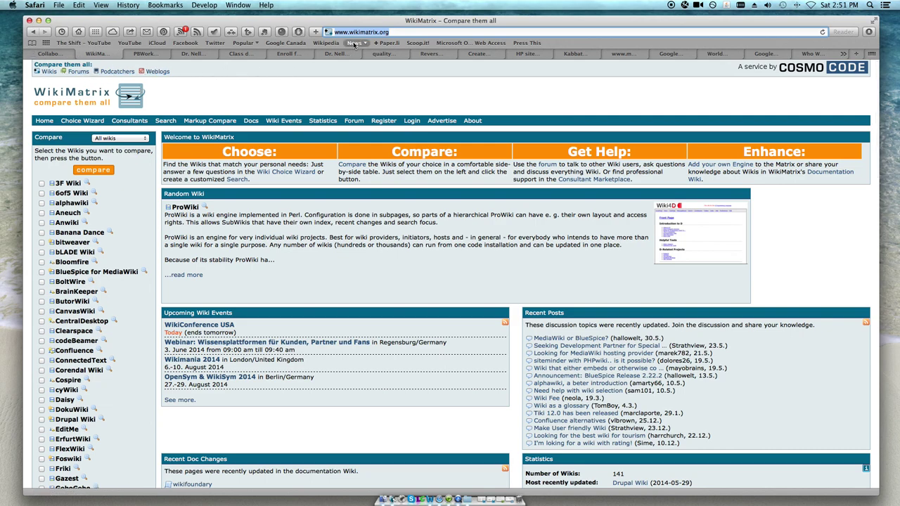
left_click(60, 55)
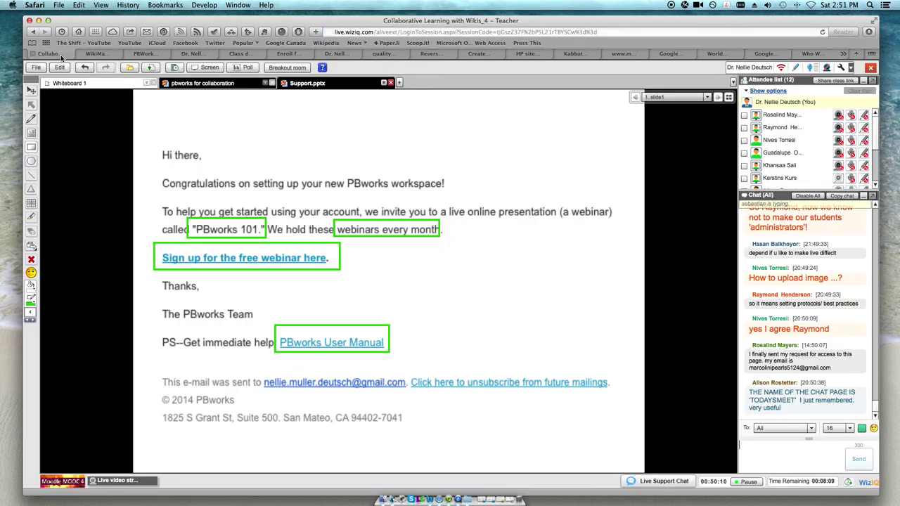
key("super+v")
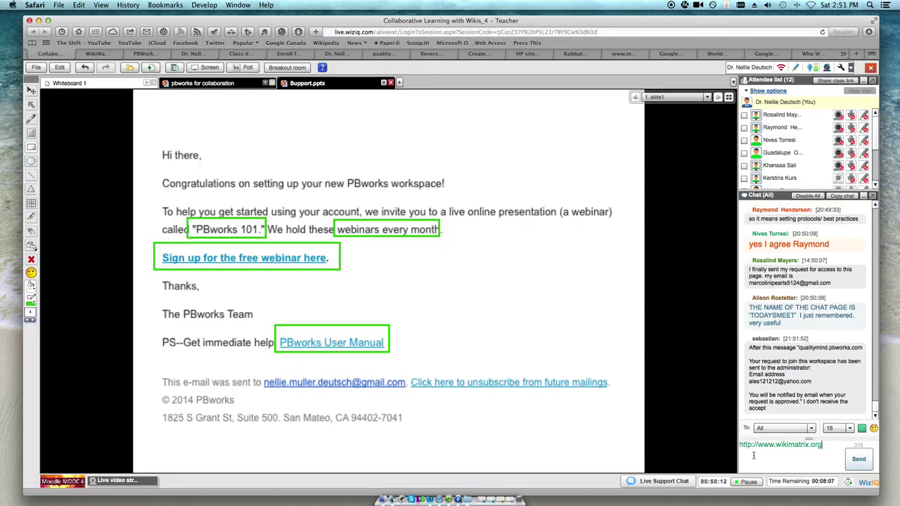
key("Return")
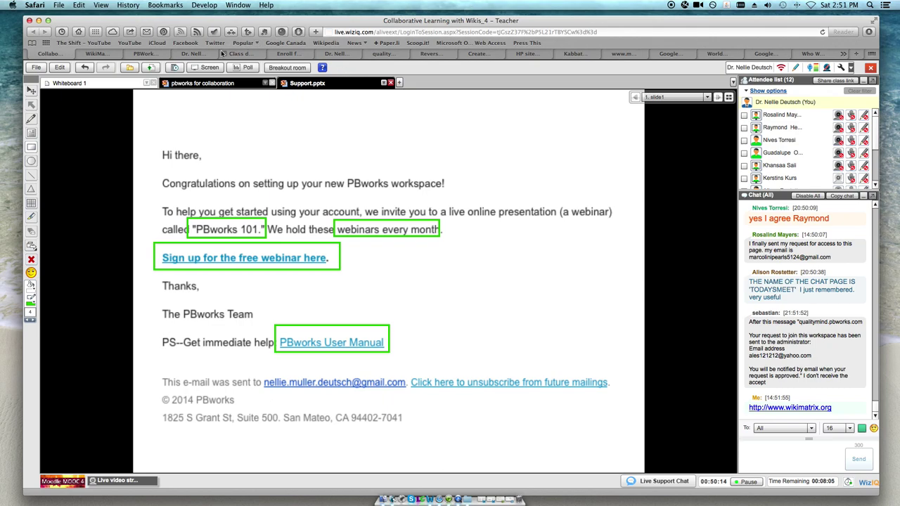
- Open the WikiEducator site, wikieducator.org, in a new browser tab
left_click(149, 55)
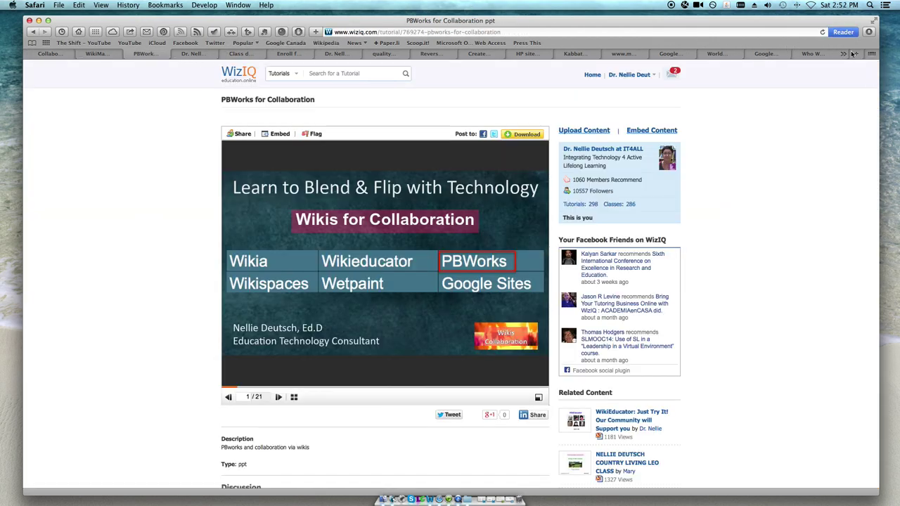
key("super+t")
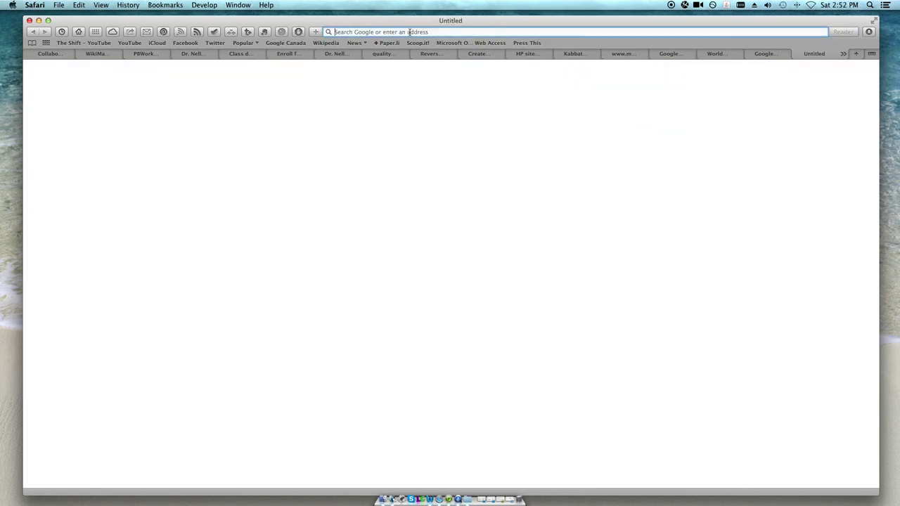
type("e")
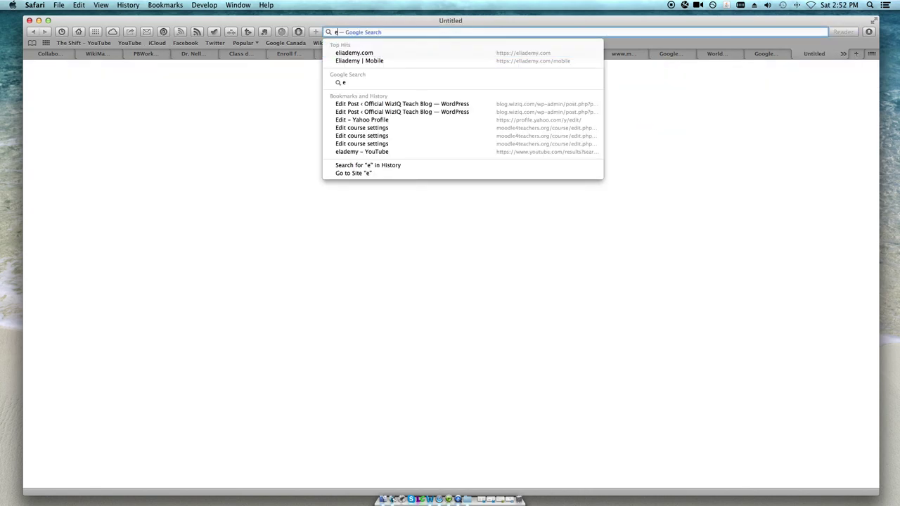
key("BackSpace")
type("wikim")
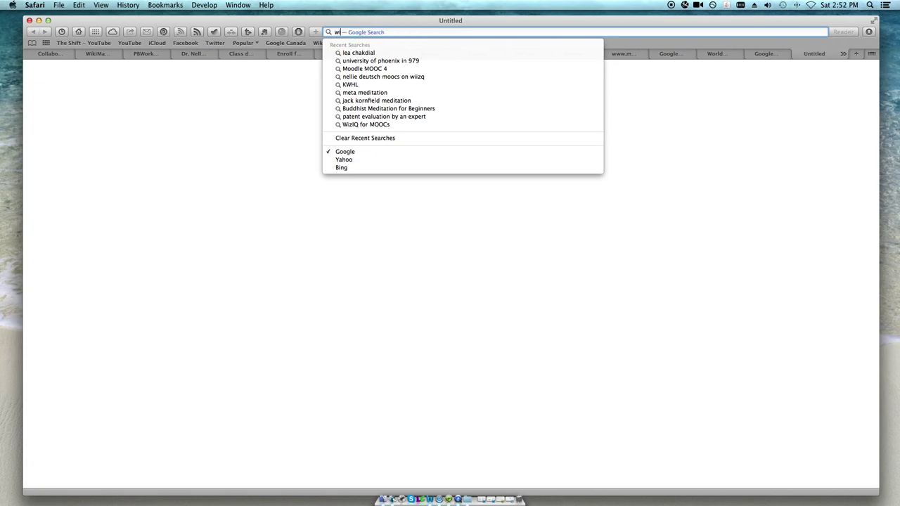
key("BackSpace")
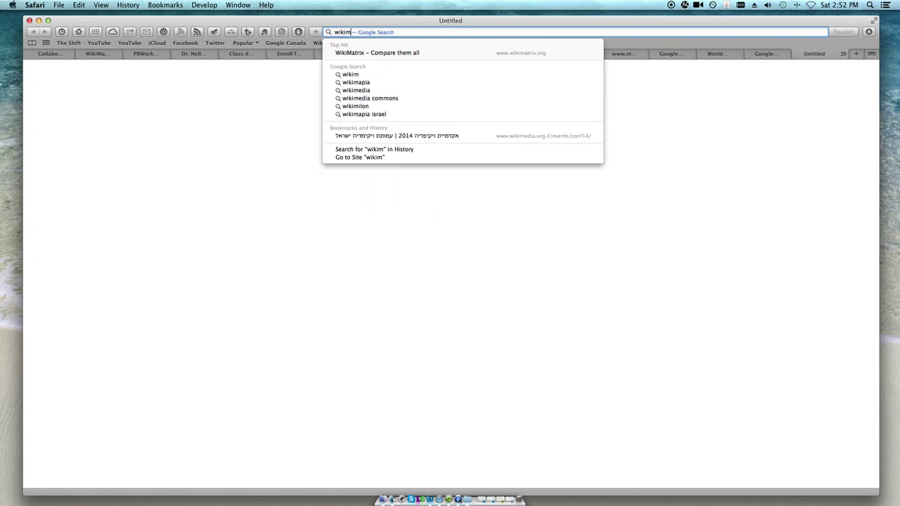
key("BackSpace")
type("educator.org")
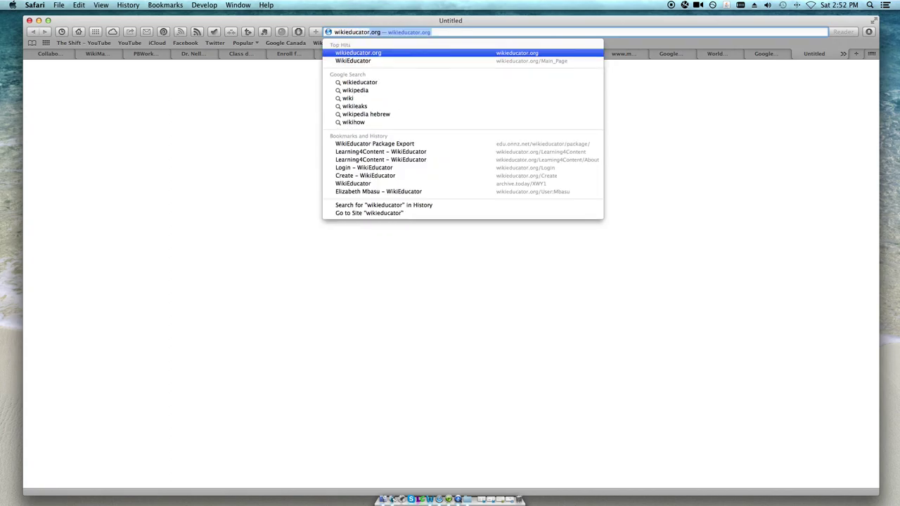
key("Return")
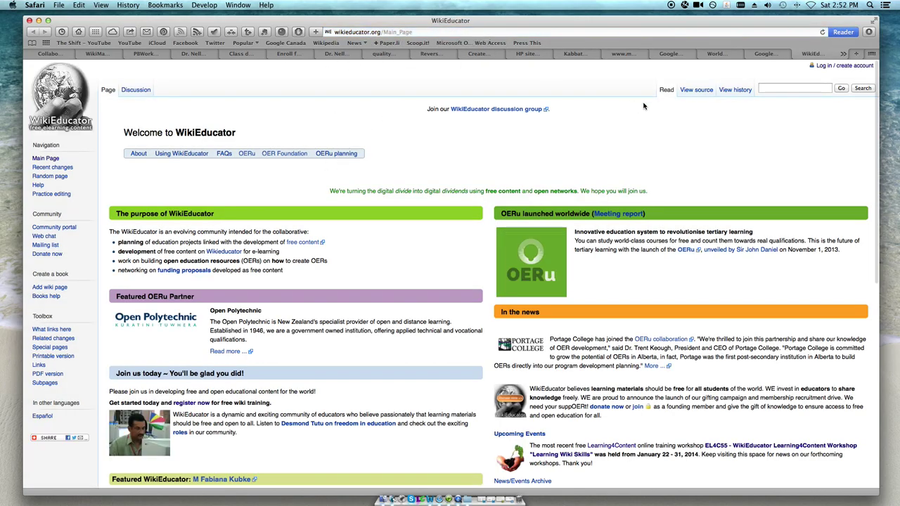
left_click(409, 31)
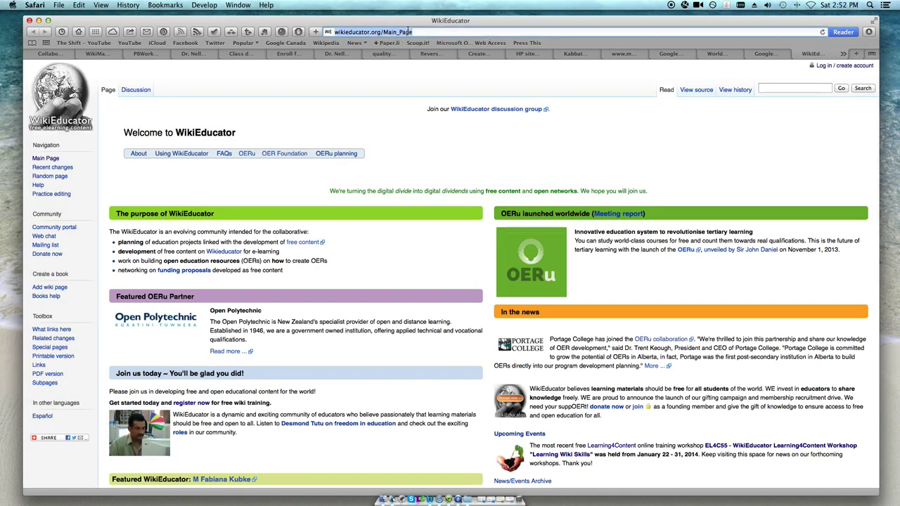
right_click(409, 31)
left_click(434, 82)
left_click(63, 56)
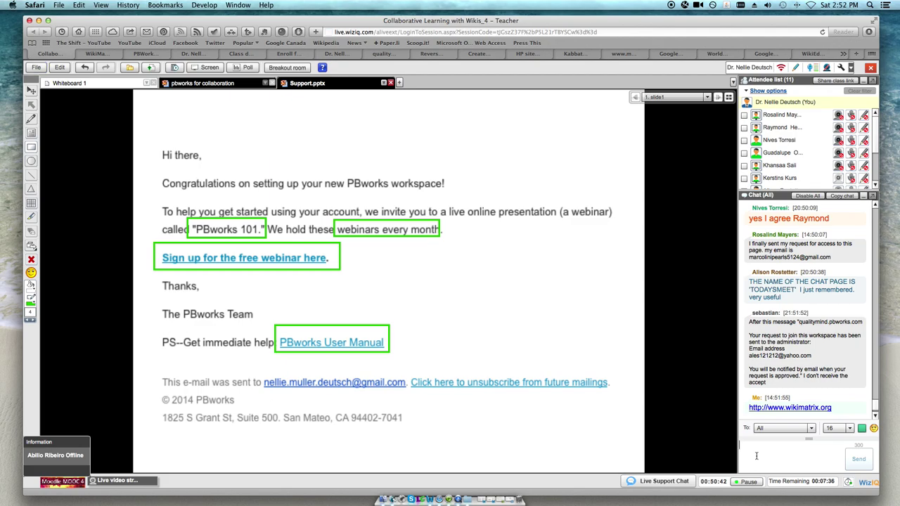
key("super+v")
key("Return")
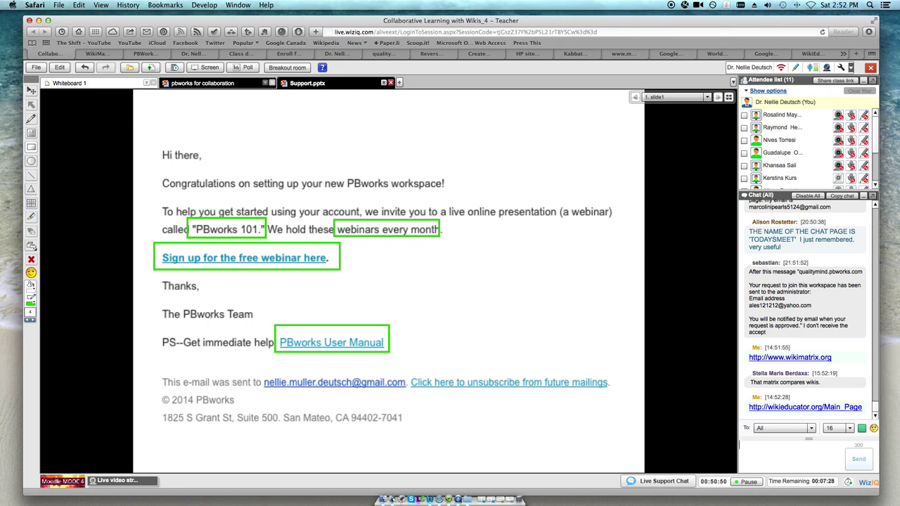
type("admi")
key("BackSpace")
key("BackSpace")
key("BackSpace")
key("BackSpace")
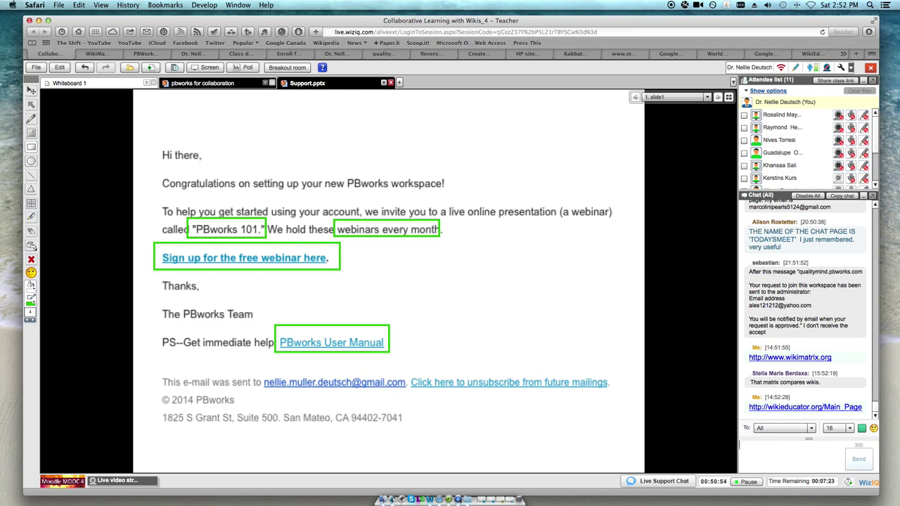